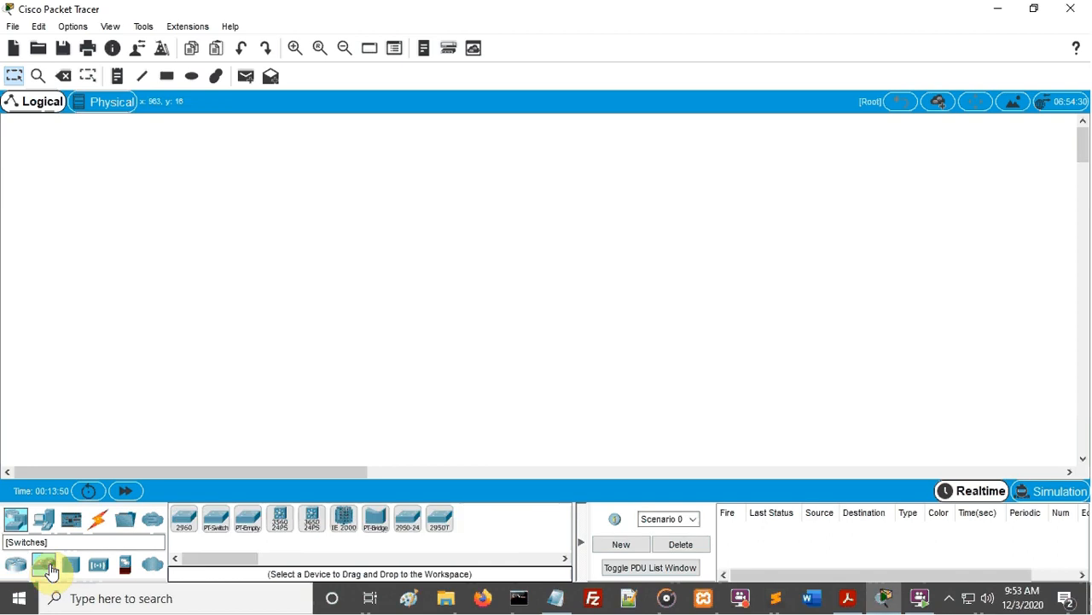
- Place four 2950-24 switches in the empty workspace and arrange them in a rough diamond layout
{"action": "left_click", "coordinate": [408, 521]}
{"action": "left_click", "coordinate": [287, 245]}
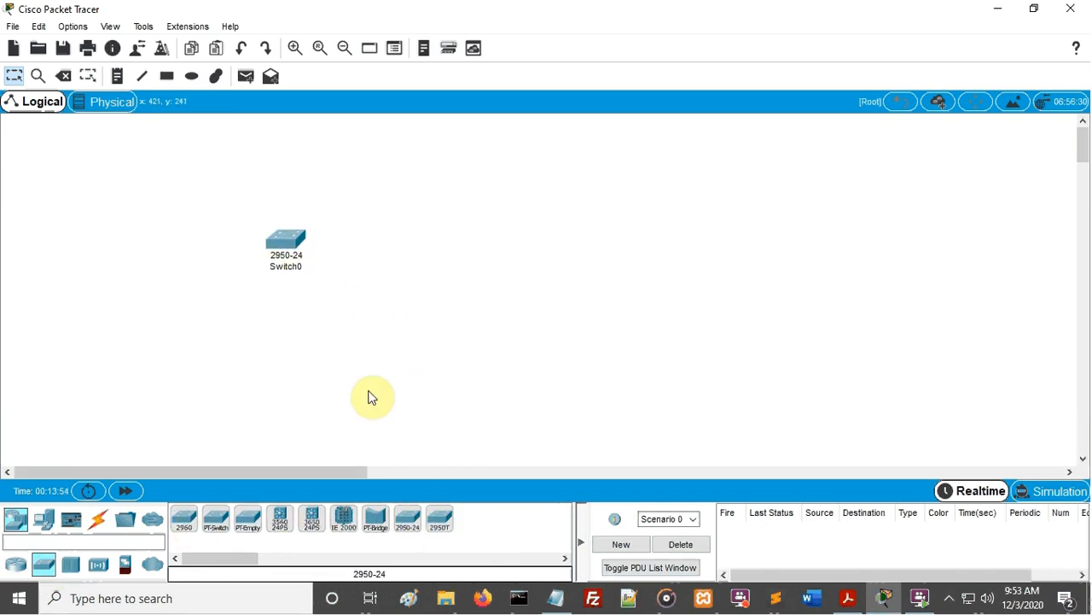
{"action": "left_click", "coordinate": [418, 536]}
{"action": "left_click", "coordinate": [453, 214]}
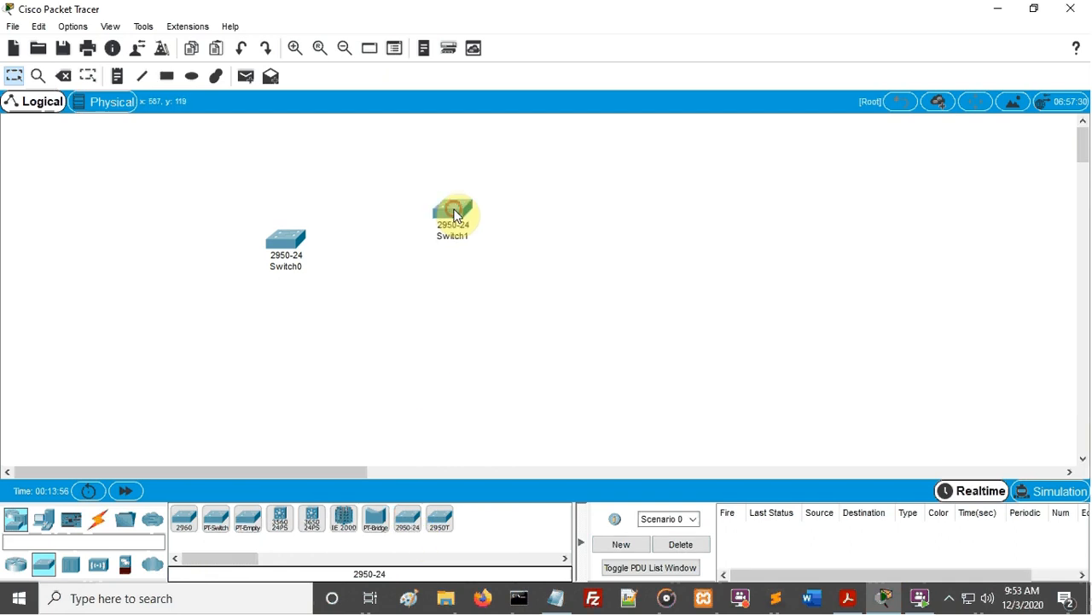
{"action": "left_click", "coordinate": [410, 523]}
{"action": "left_click_drag", "start_coordinate": [457, 227], "coordinate": [464, 210]}
{"action": "left_click", "coordinate": [436, 278]}
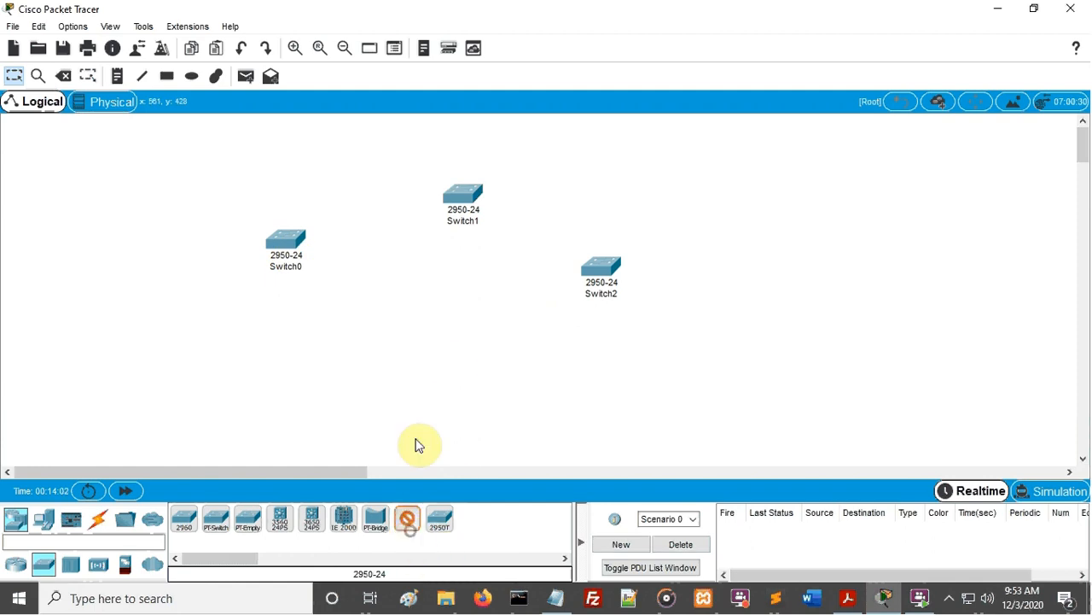
{"action": "left_click", "coordinate": [431, 338]}
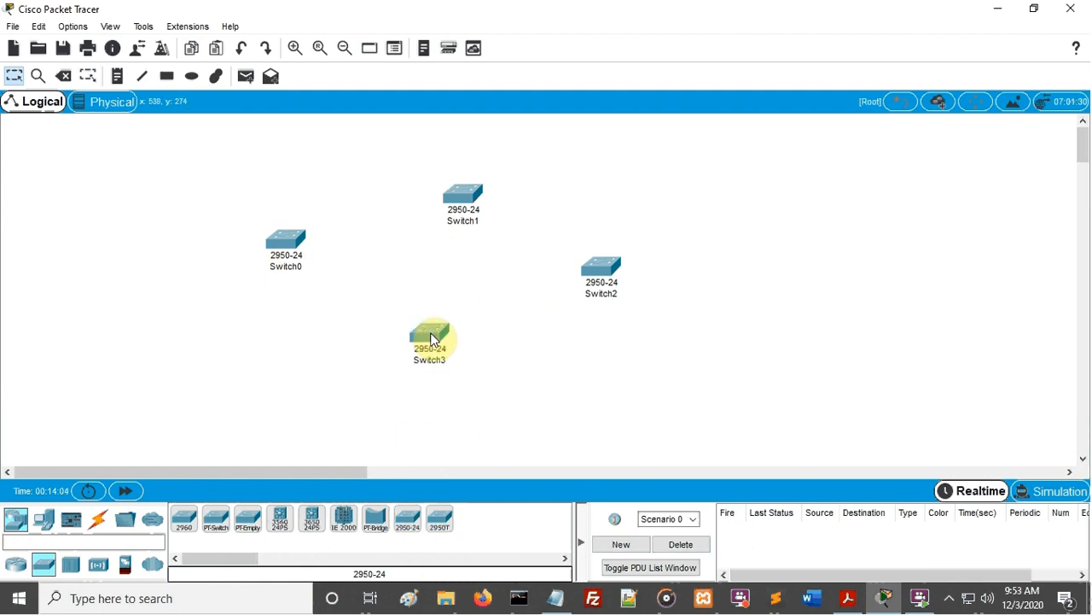
{"action": "left_click_drag", "start_coordinate": [473, 191], "coordinate": [453, 187]}
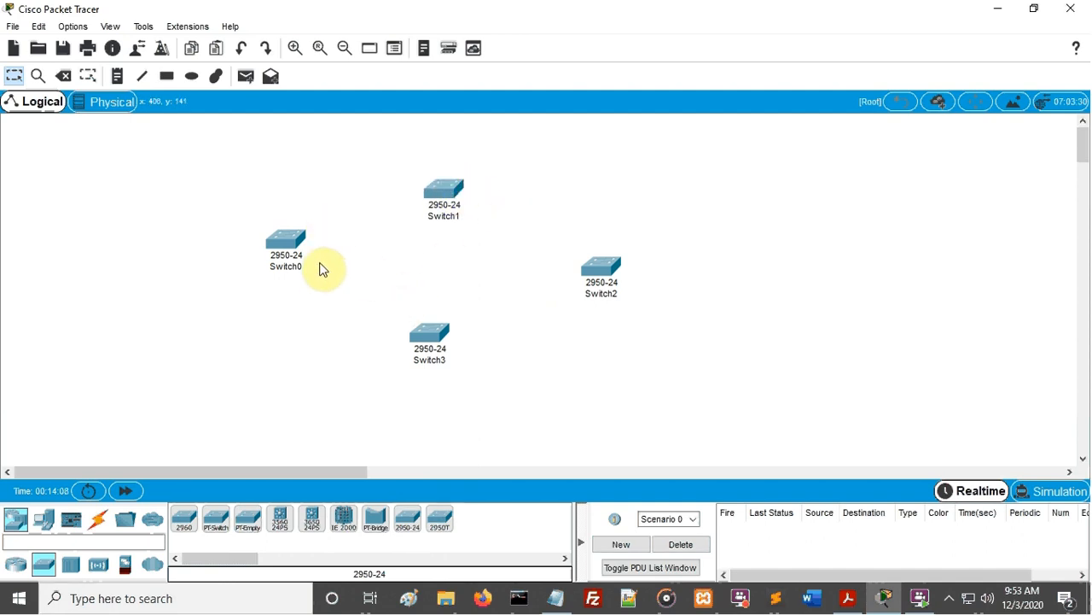
- Examine the VTP topology figure in the lab module PDF in Acrobat Reader and return to Packet Tracer
{"action": "left_click_drag", "start_coordinate": [193, 189], "coordinate": [333, 299]}
{"action": "left_click", "coordinate": [334, 300]}
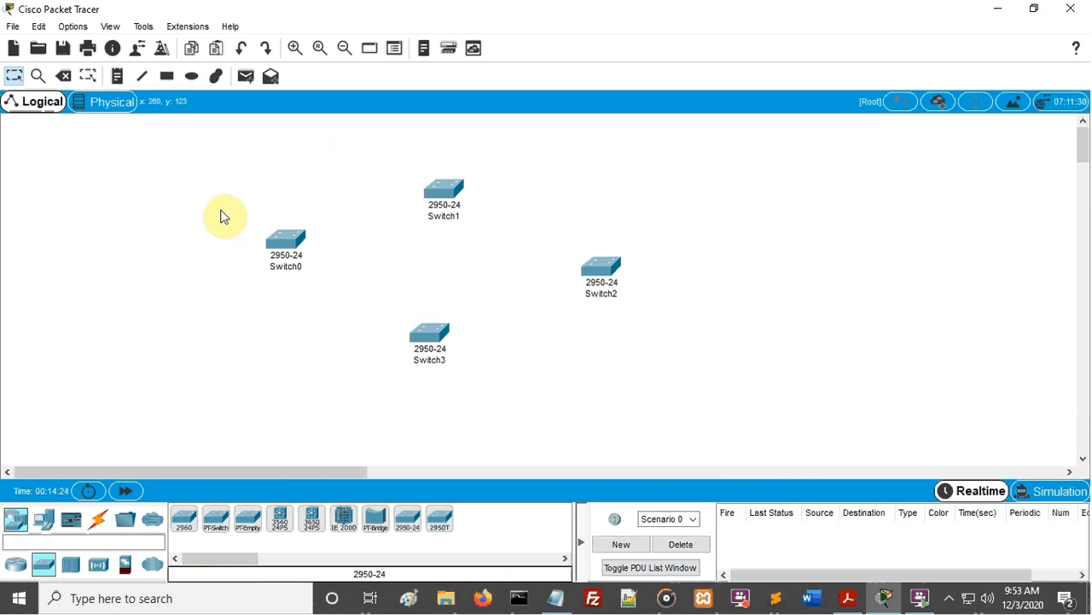
{"action": "mouse_move", "coordinate": [282, 245]}
{"action": "left_click", "coordinate": [847, 597]}
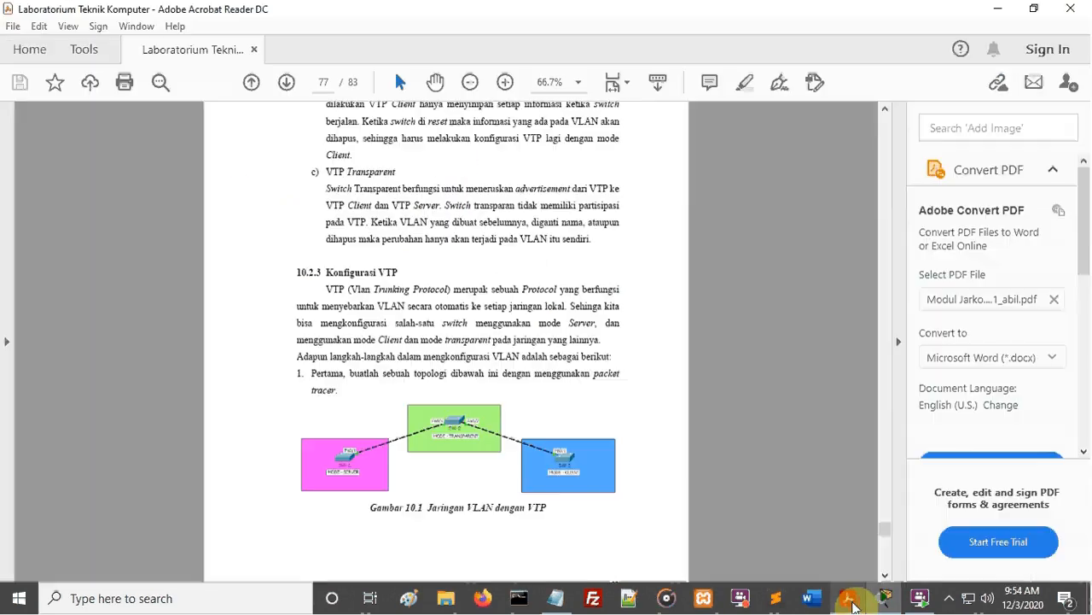
{"action": "scroll", "coordinate": [642, 443], "scroll_direction": "up", "scroll_amount": 15}
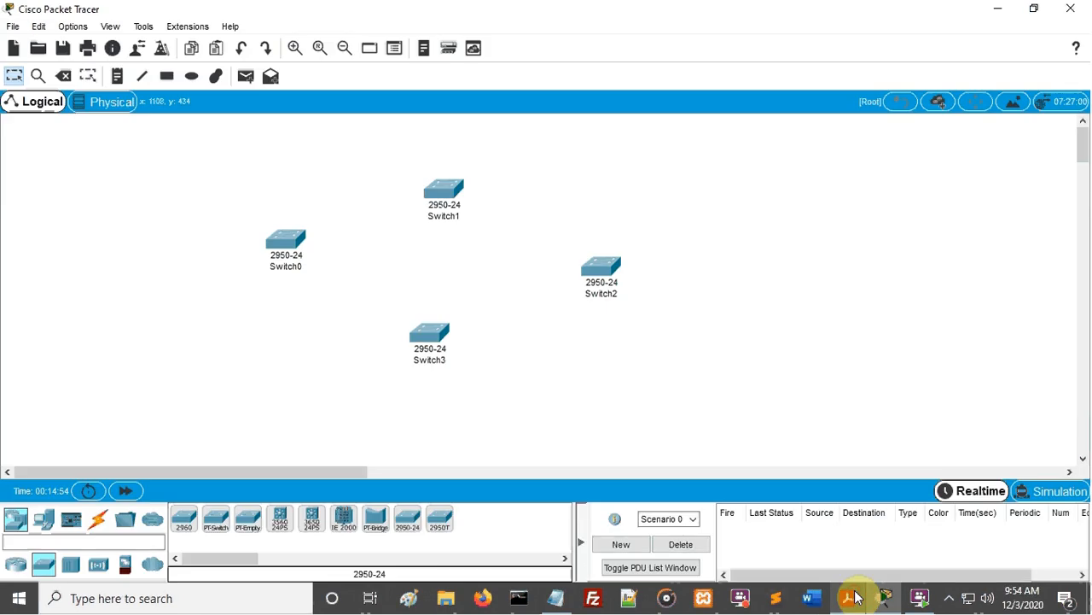
{"action": "left_click", "coordinate": [854, 592]}
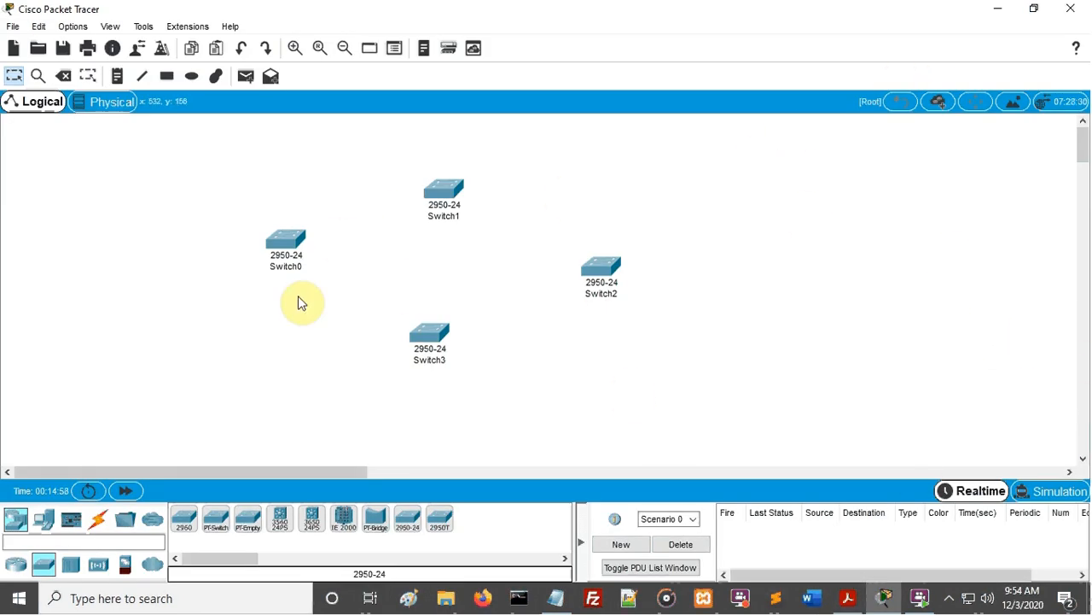
- Connect Switch0 to Switch1 and Switch1 to Switch2 using the automatically chosen connection type
{"action": "left_click", "coordinate": [104, 525]}
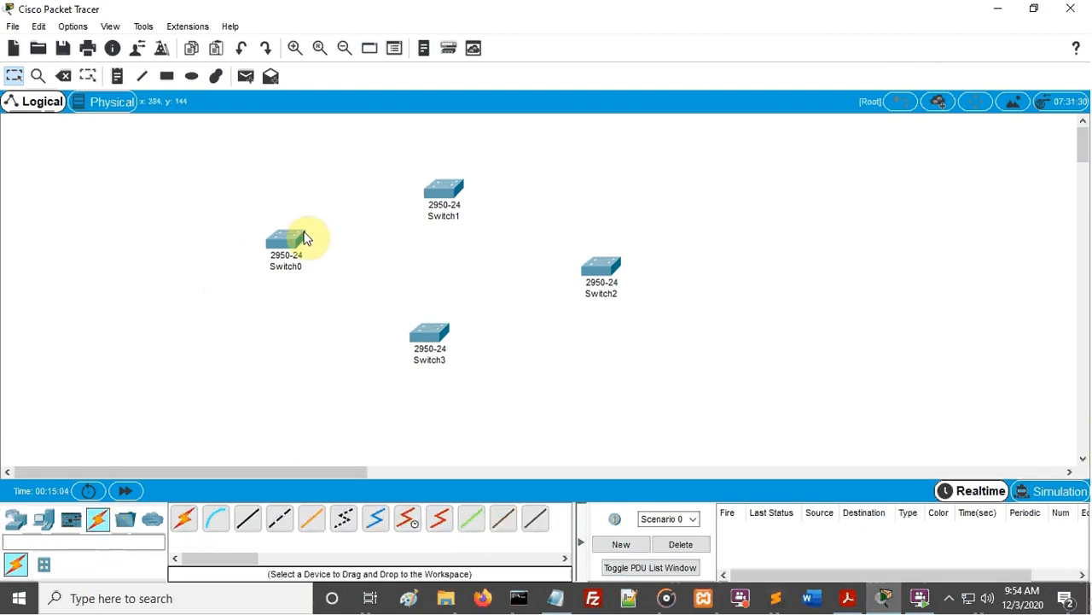
{"action": "left_click", "coordinate": [289, 246]}
{"action": "left_click", "coordinate": [439, 192]}
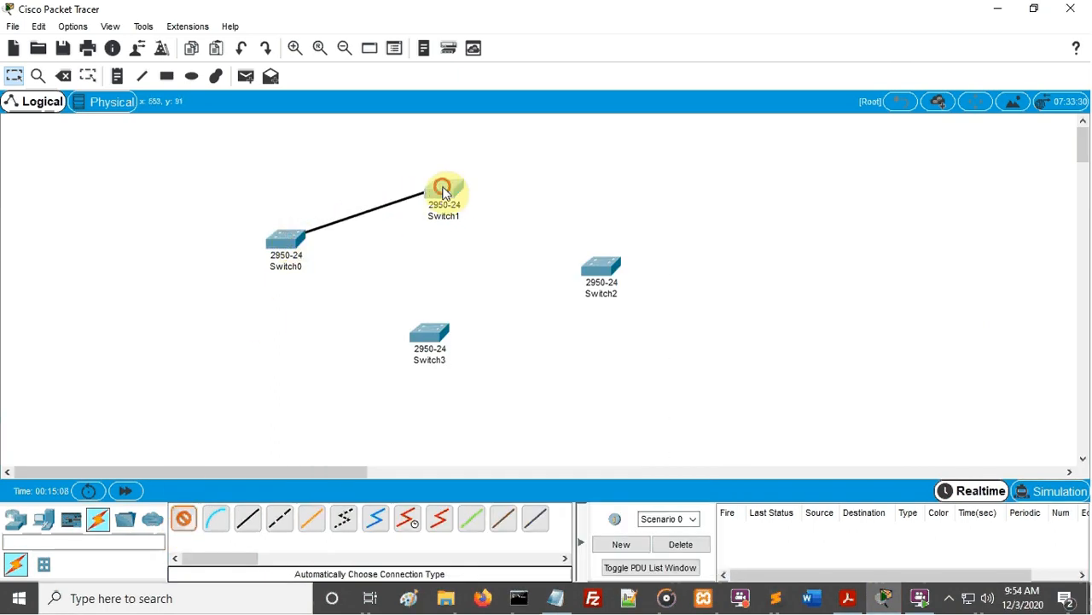
{"action": "left_click", "coordinate": [187, 528]}
{"action": "left_click", "coordinate": [450, 195]}
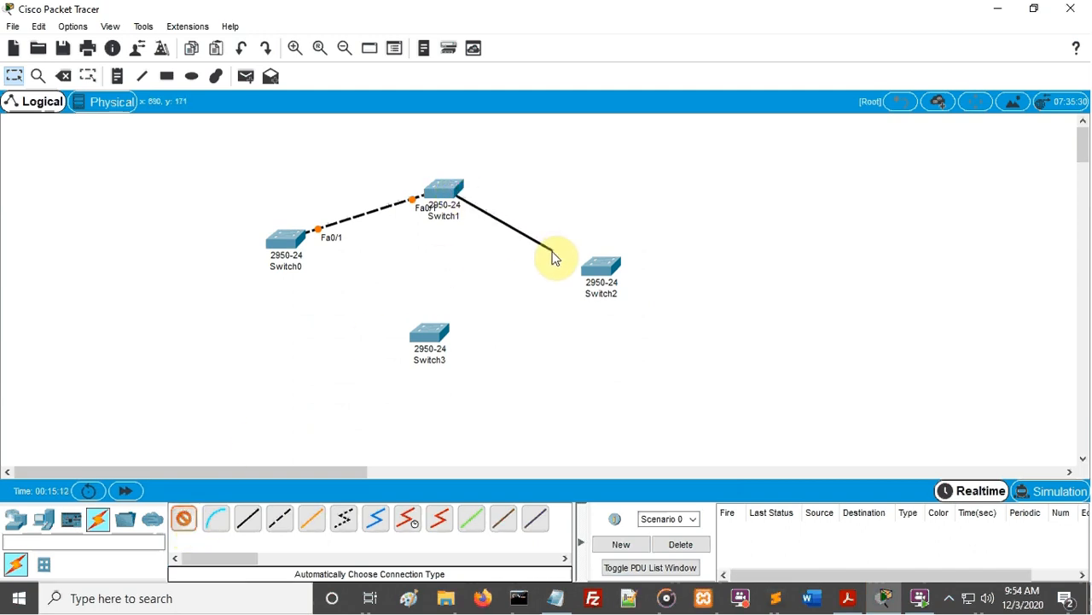
{"action": "left_click", "coordinate": [592, 269]}
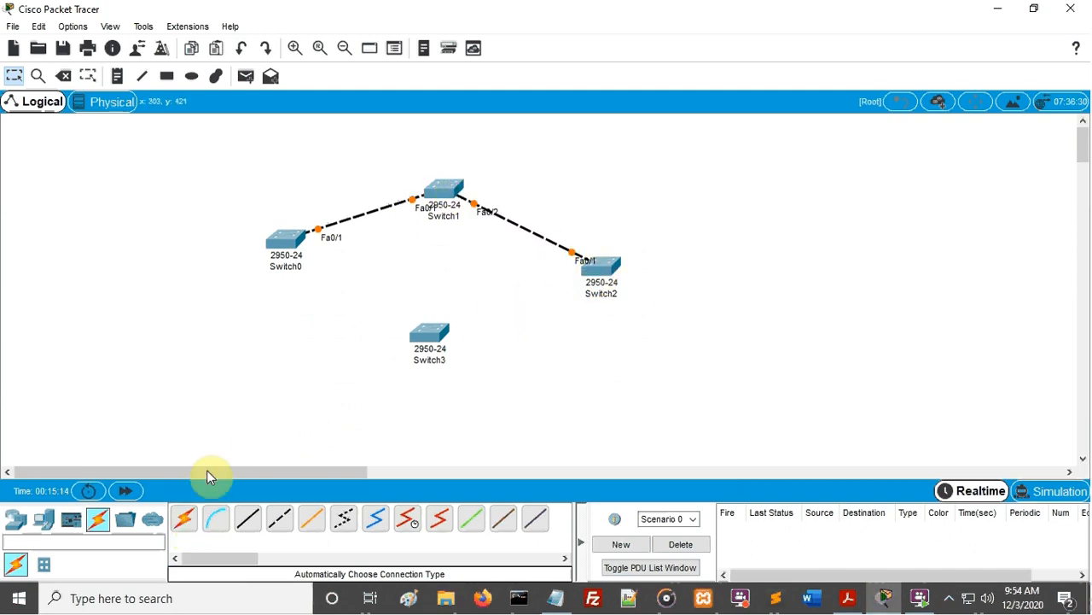
- Close the ring by connecting Switch3 to Switch2 and Switch0 to Switch3 with automatically chosen connections
{"action": "left_click", "coordinate": [187, 522]}
{"action": "left_click", "coordinate": [444, 338]}
{"action": "left_click", "coordinate": [601, 275]}
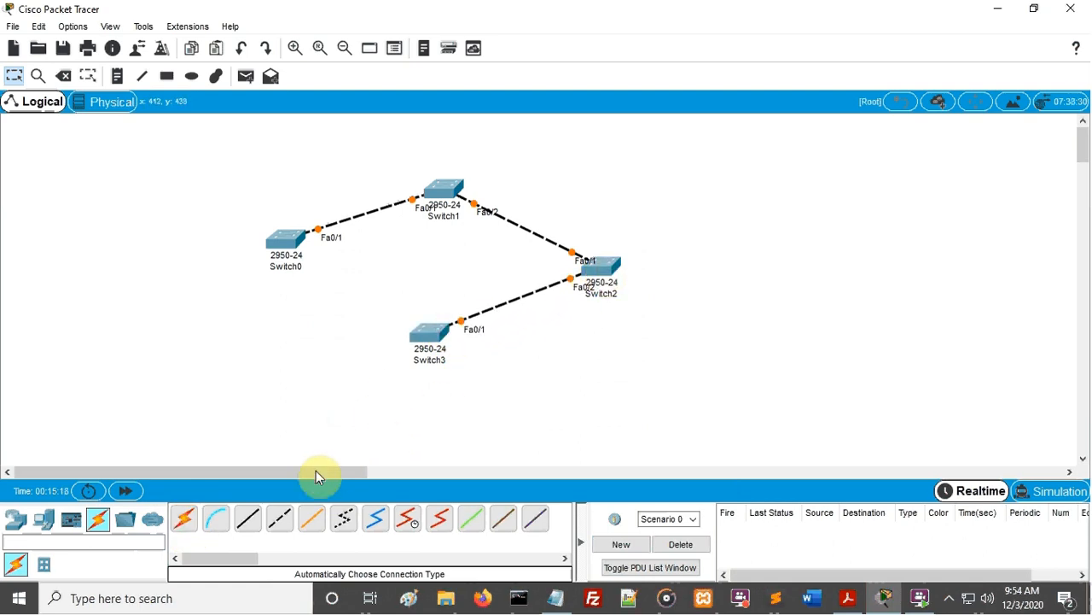
{"action": "left_click", "coordinate": [187, 521]}
{"action": "left_click", "coordinate": [287, 243]}
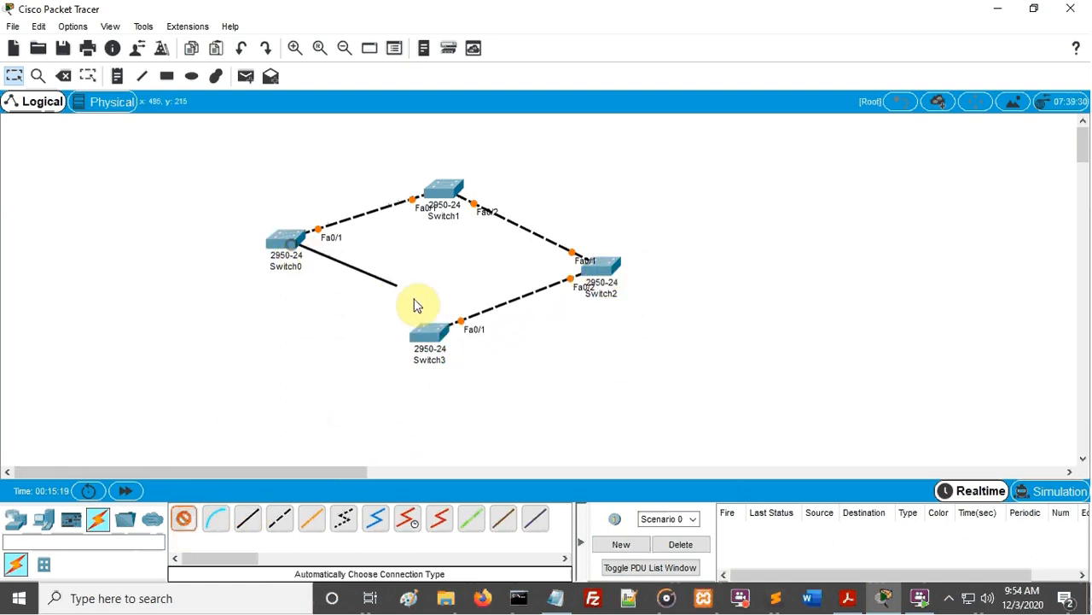
{"action": "left_click", "coordinate": [429, 333]}
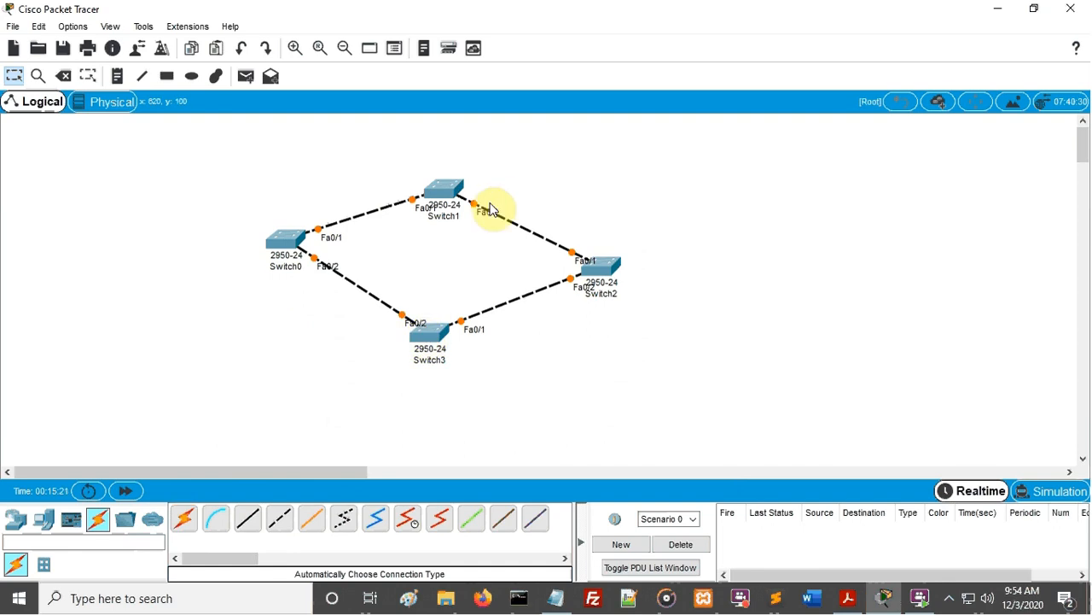
{"action": "left_click", "coordinate": [433, 265]}
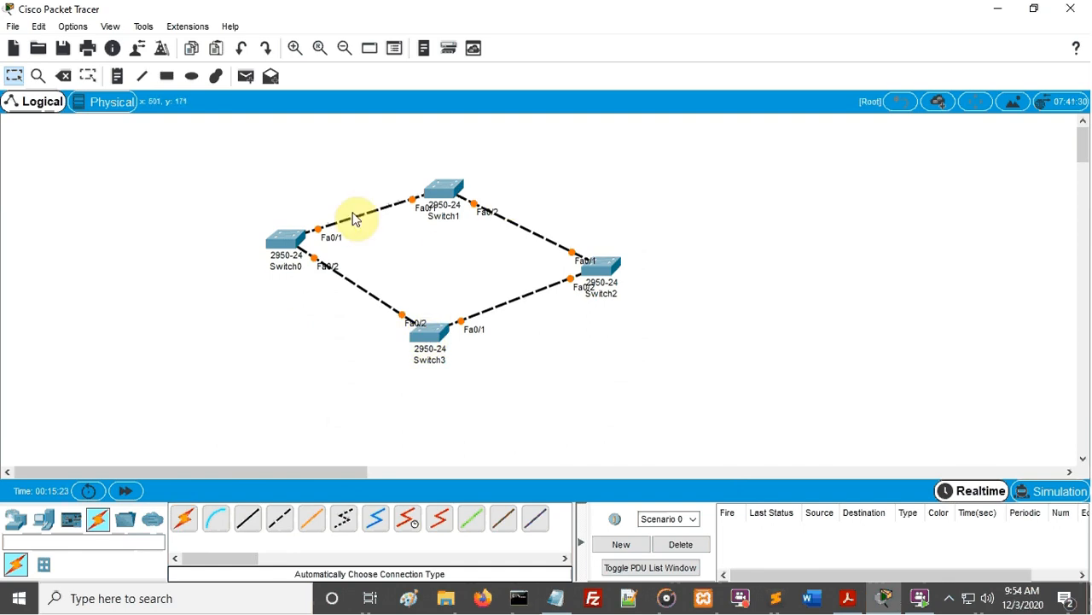
- Draw an unfilled rectangle around Switch0
{"action": "left_click", "coordinate": [168, 76]}
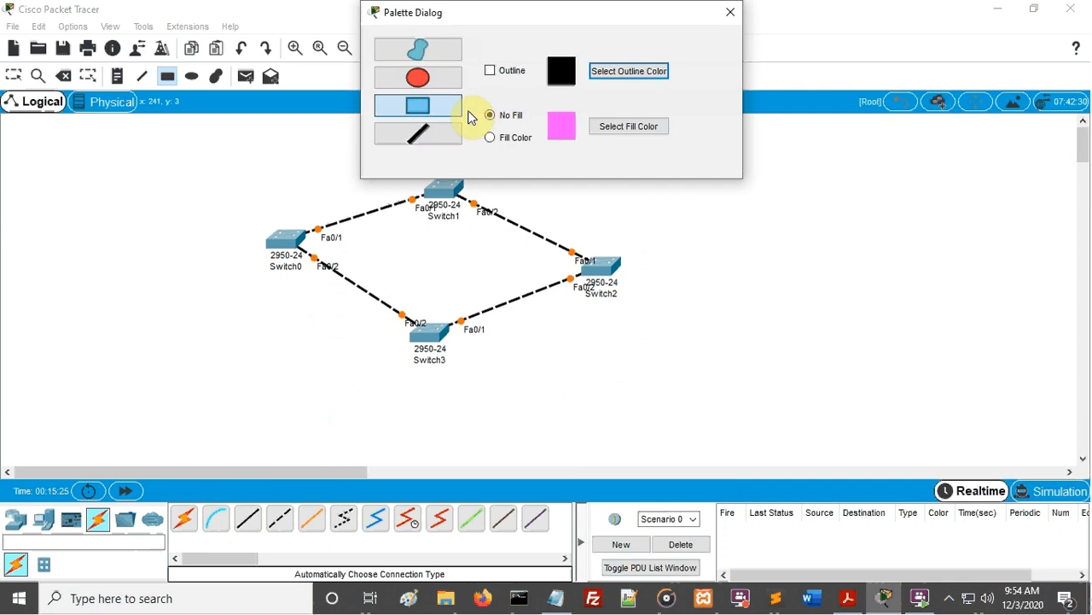
{"action": "left_click_drag", "start_coordinate": [235, 203], "coordinate": [334, 283]}
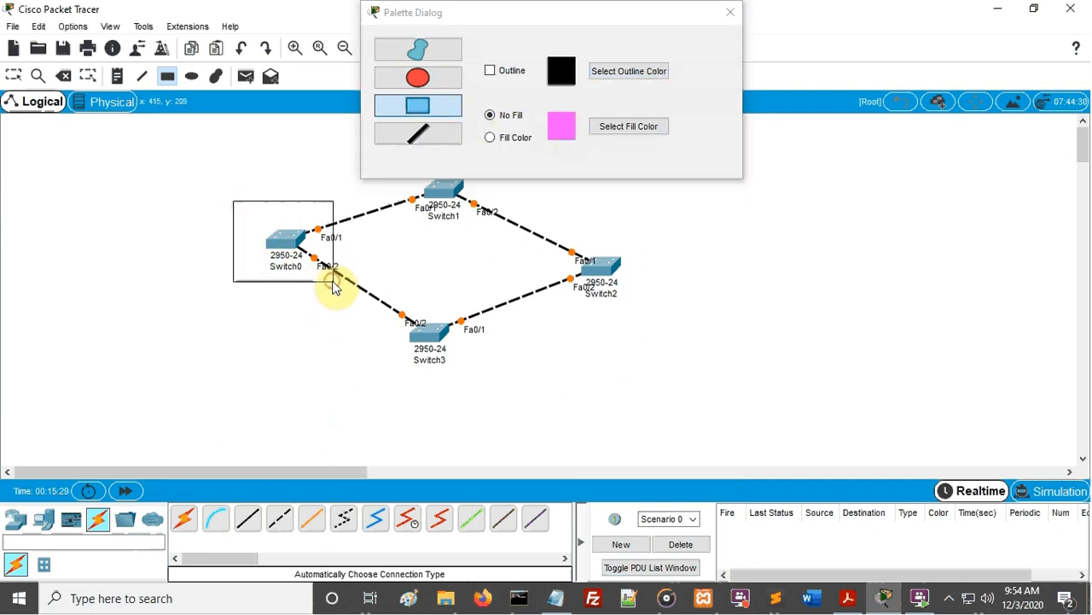
- Set the rectangle drawing option to Fill Color and leave the outline option off
{"action": "left_click", "coordinate": [672, 108]}
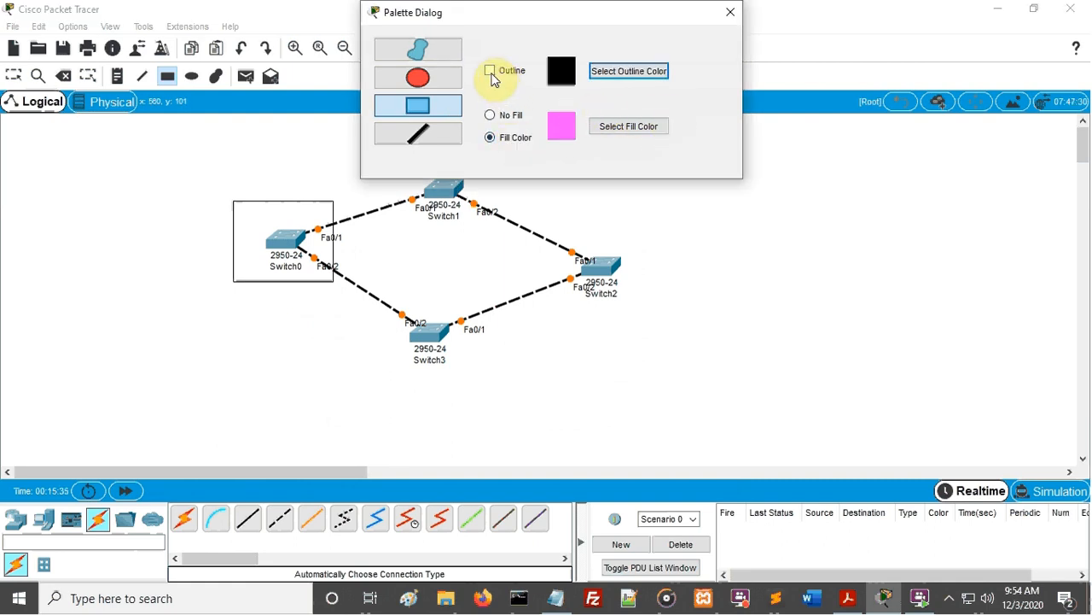
{"action": "left_click", "coordinate": [318, 167]}
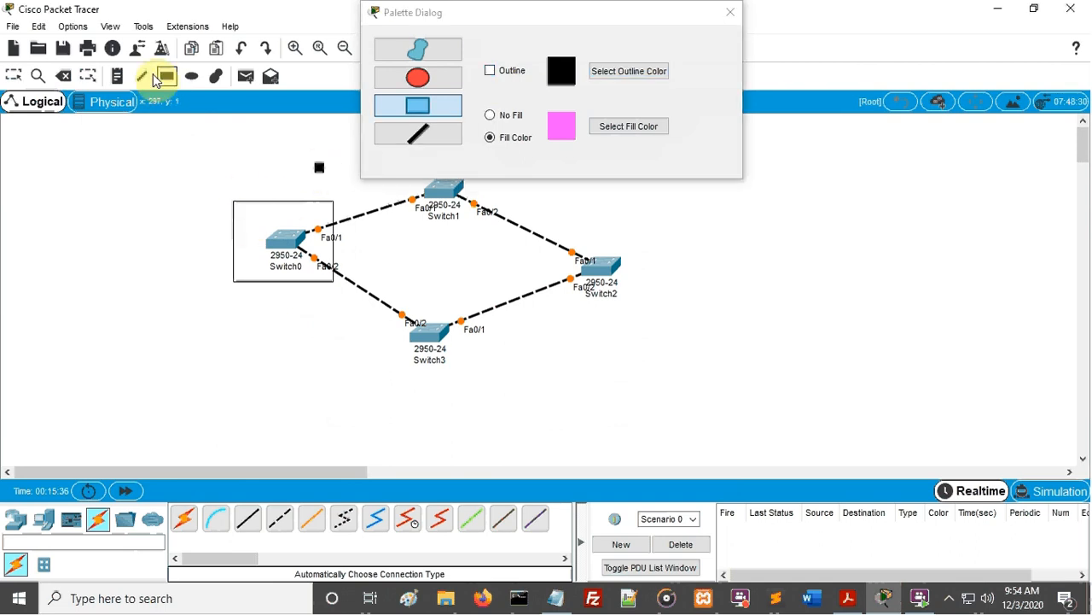
{"action": "left_click", "coordinate": [493, 73]}
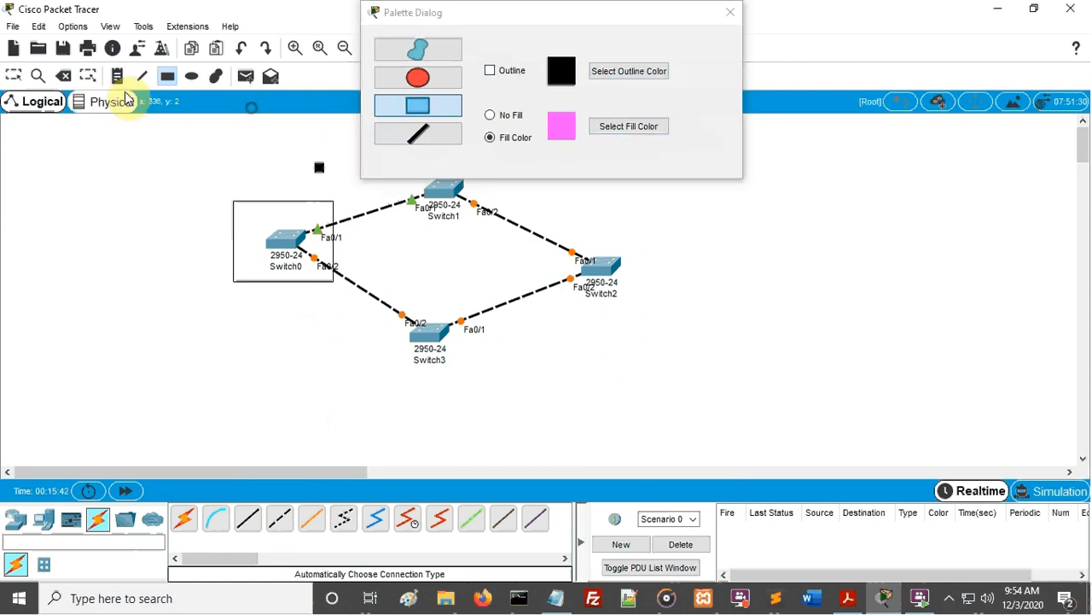
- Try to delete the unfilled rectangle around Switch0 and undo the deletion that also removes the switch
{"action": "left_click", "coordinate": [13, 75]}
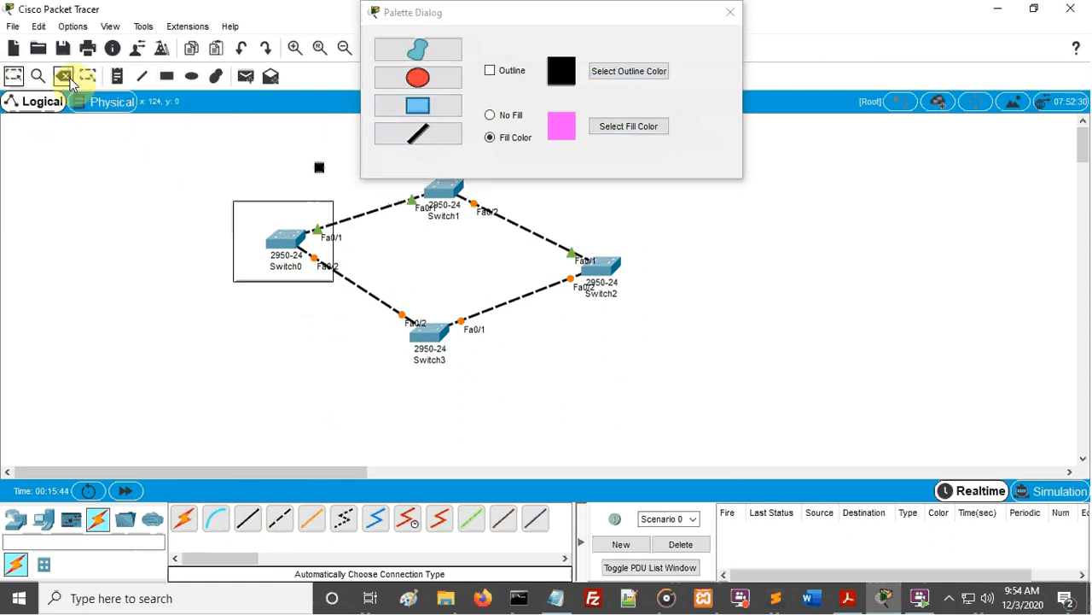
{"action": "left_click", "coordinate": [268, 236]}
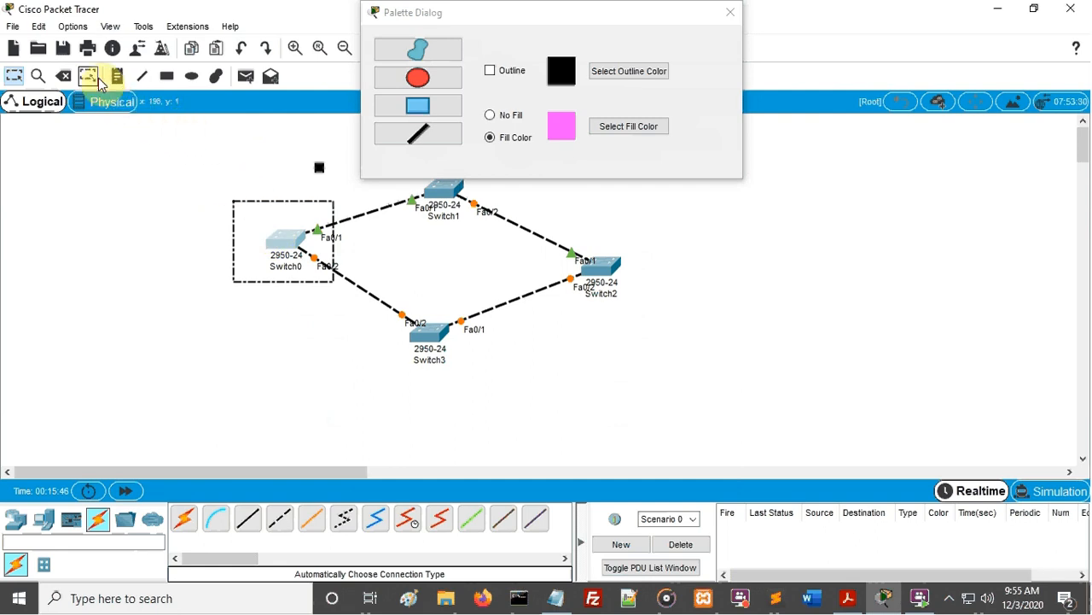
{"action": "left_click", "coordinate": [64, 75]}
{"action": "left_click", "coordinate": [484, 321]}
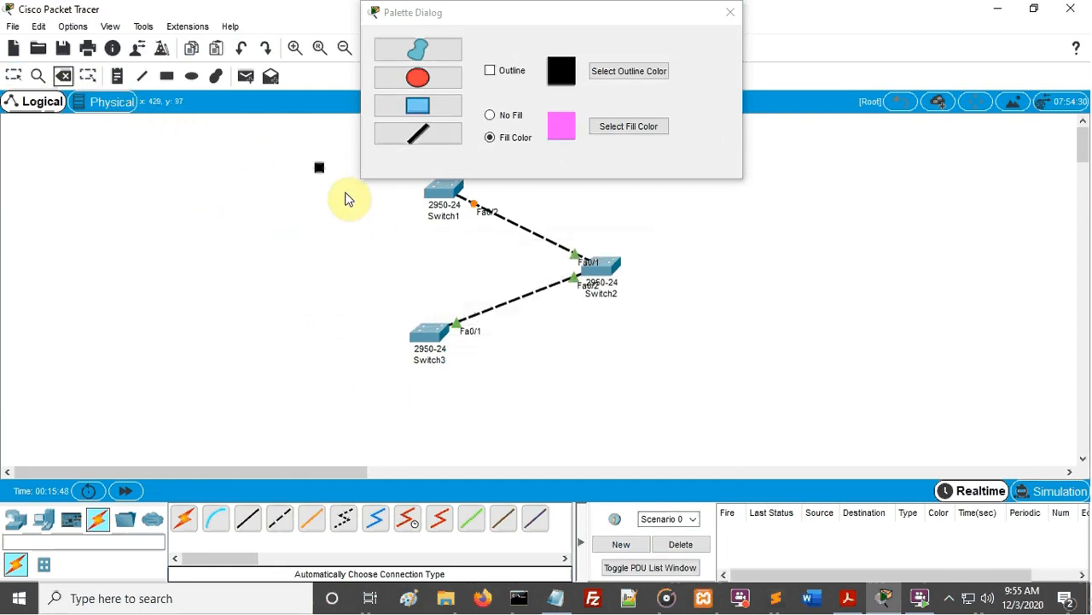
{"action": "key", "text": "ctrl+z"}
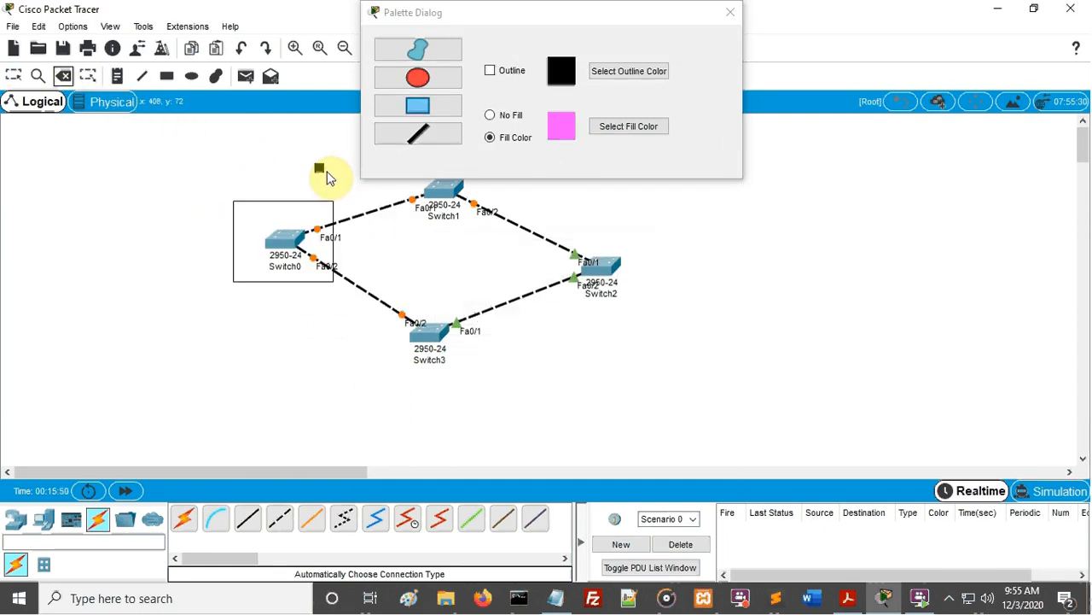
- Delete the unfilled rectangle around Switch0 and the small black square above it
{"action": "left_click", "coordinate": [254, 210]}
{"action": "left_click", "coordinate": [319, 168]}
{"action": "left_click", "coordinate": [10, 78]}
- Set the shape fill colour to pink #ff55ff and try to draw a filled rectangle around Switch0
{"action": "left_click", "coordinate": [612, 126]}
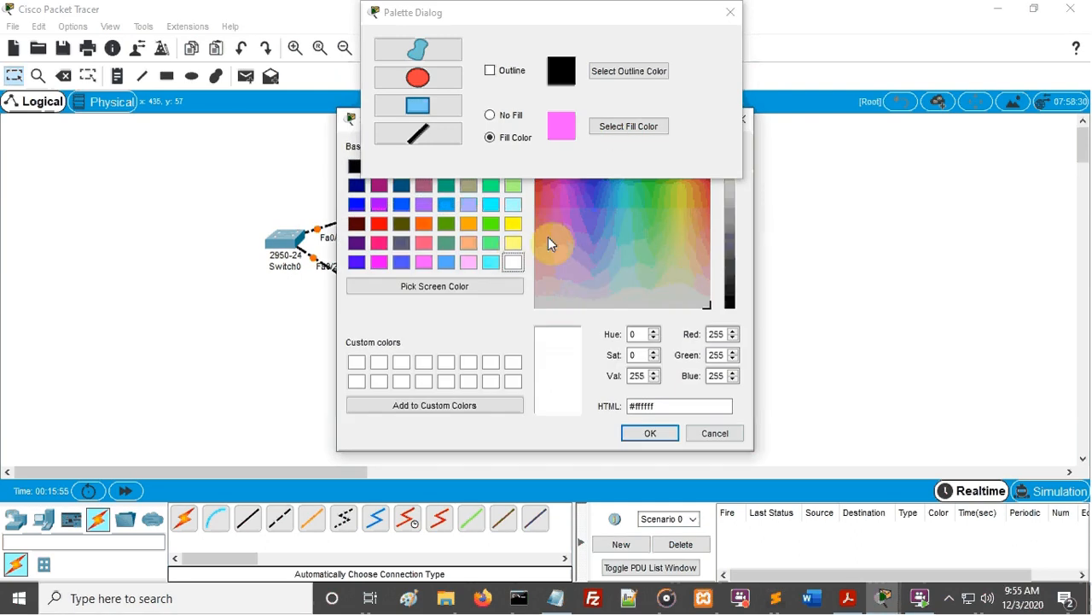
{"action": "left_click", "coordinate": [424, 266]}
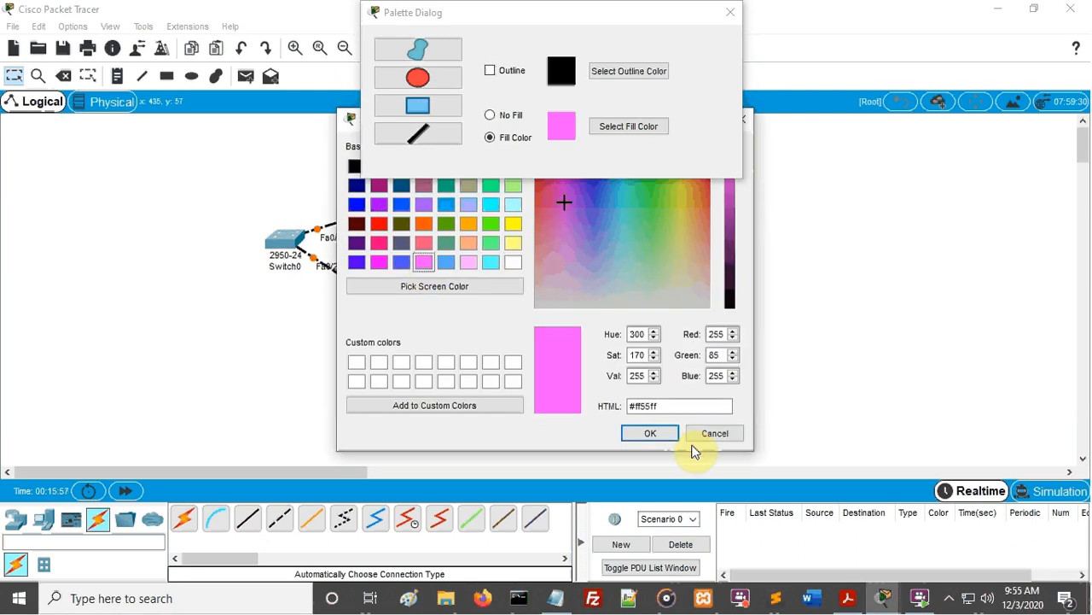
{"action": "left_click", "coordinate": [651, 432]}
{"action": "left_click_drag", "start_coordinate": [237, 202], "coordinate": [341, 307]}
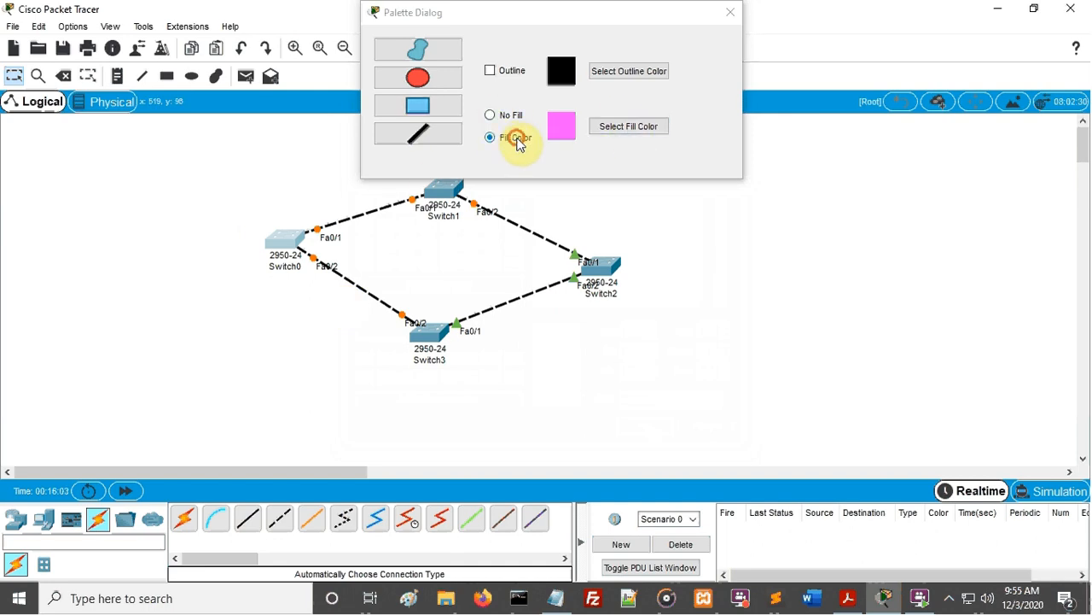
{"action": "left_click", "coordinate": [731, 14]}
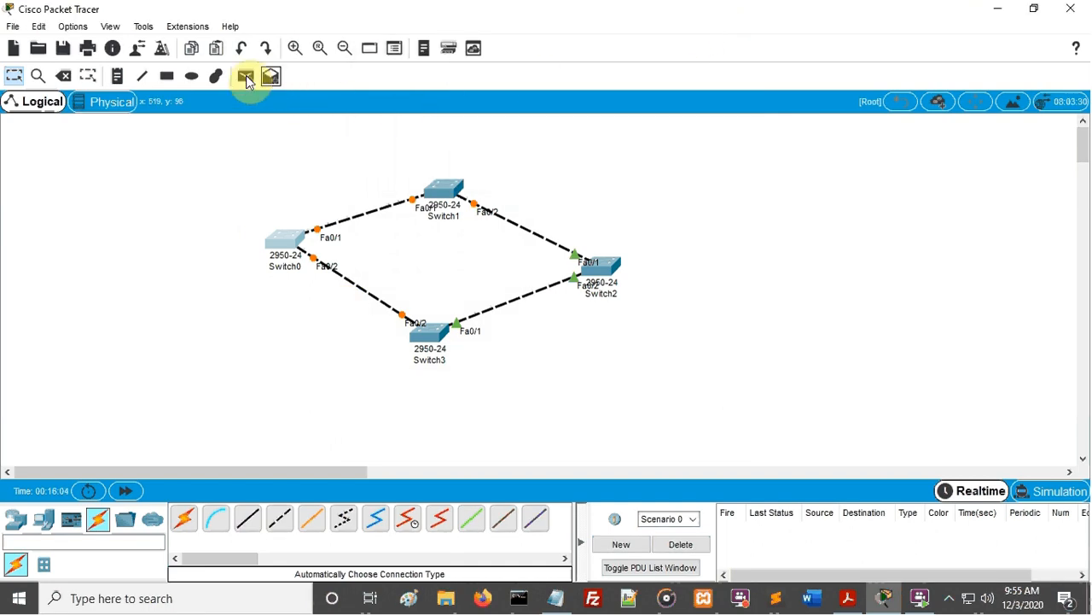
- Draw a rectangle filled with pink #ff55ff behind Switch0
{"action": "left_click", "coordinate": [166, 76]}
{"action": "left_click", "coordinate": [621, 128]}
{"action": "left_click", "coordinate": [425, 265]}
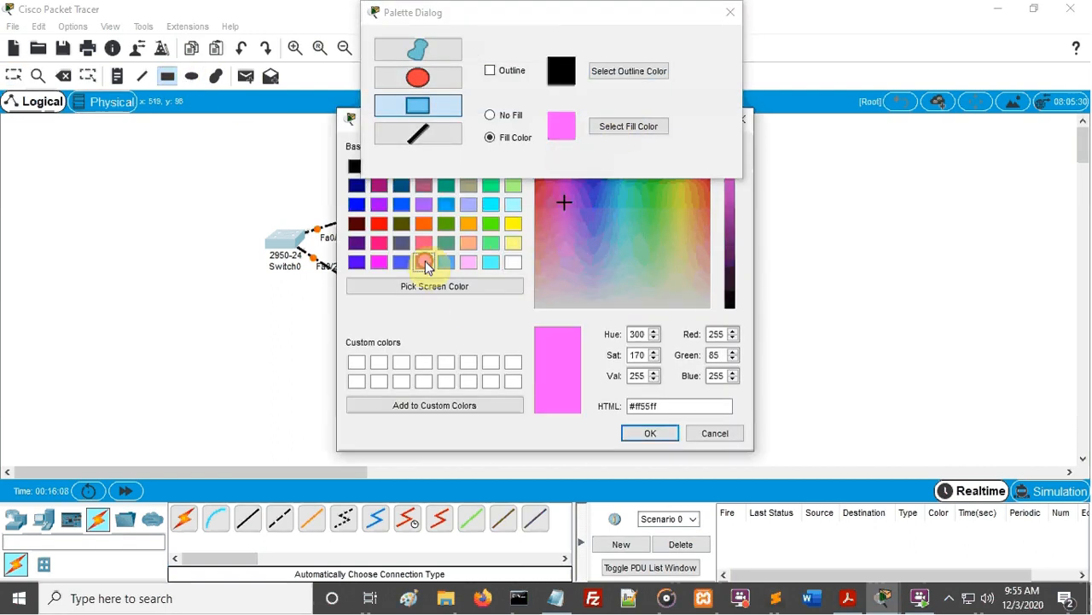
{"action": "left_click", "coordinate": [652, 434]}
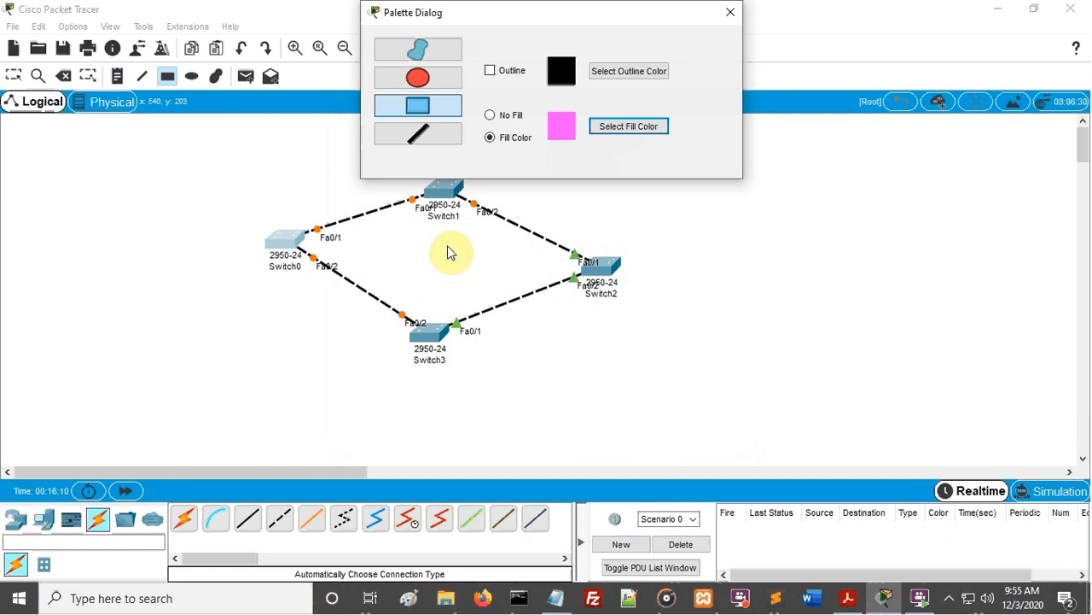
{"action": "left_click_drag", "start_coordinate": [251, 190], "coordinate": [347, 293]}
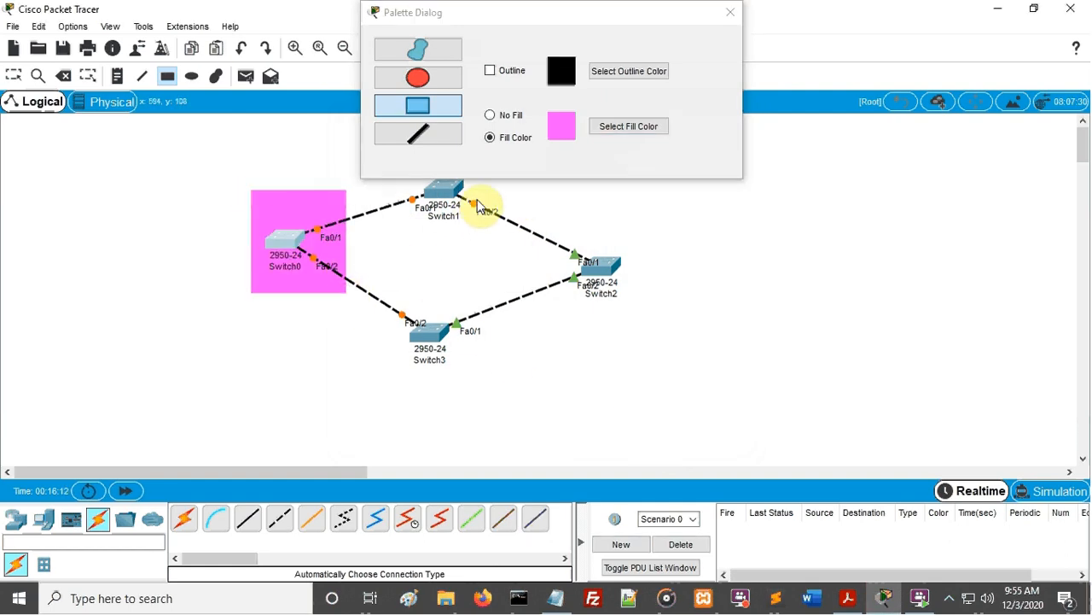
- Set the shape fill colour to yellow #ffff00 and draw a filled rectangle behind Switch3
{"action": "left_click", "coordinate": [609, 125]}
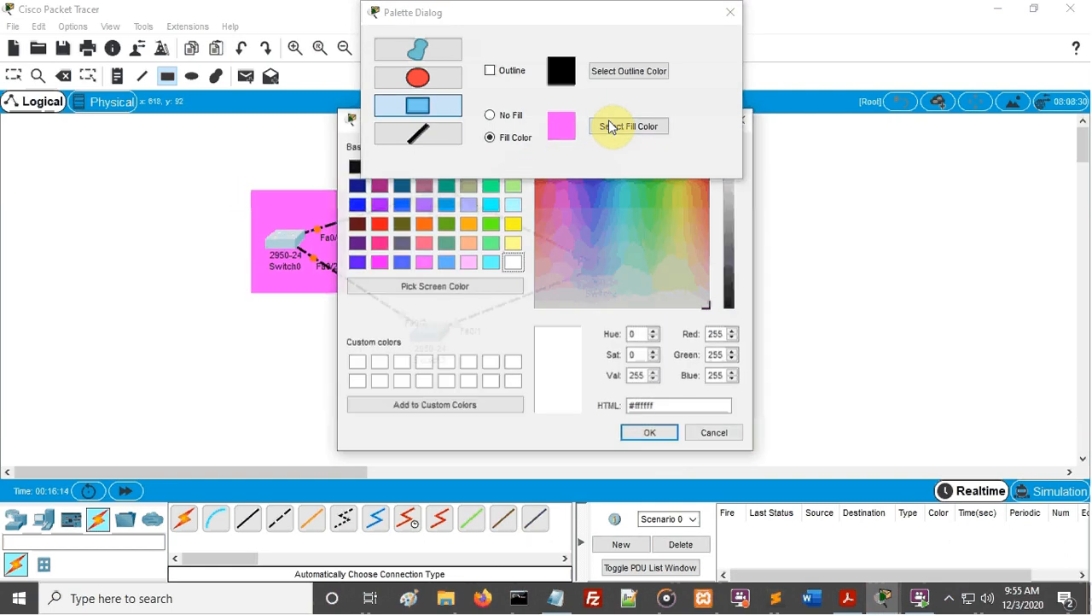
{"action": "left_click", "coordinate": [509, 223]}
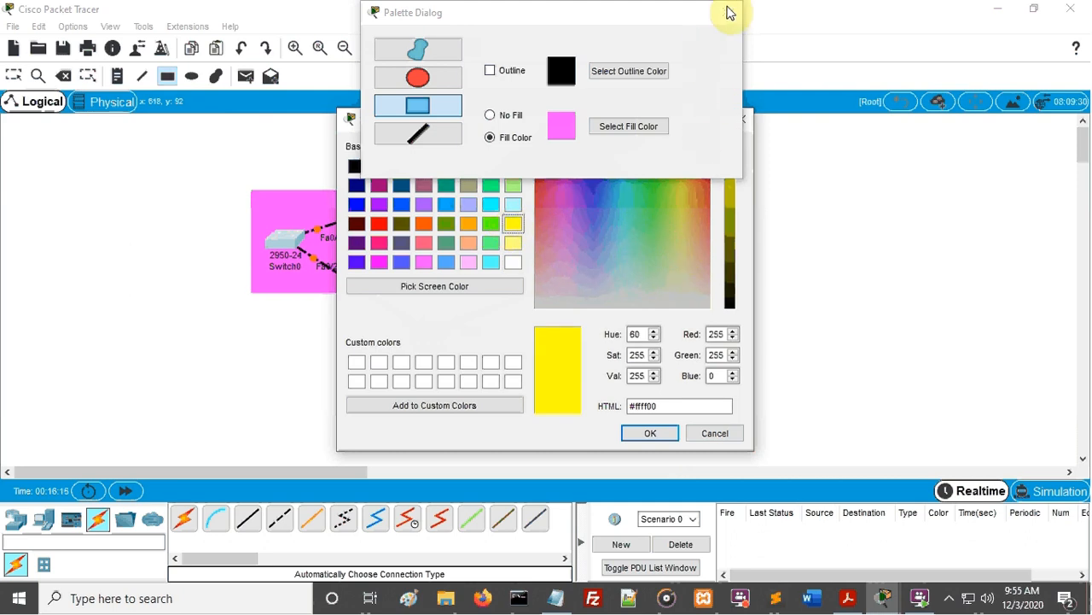
{"action": "left_click", "coordinate": [662, 435]}
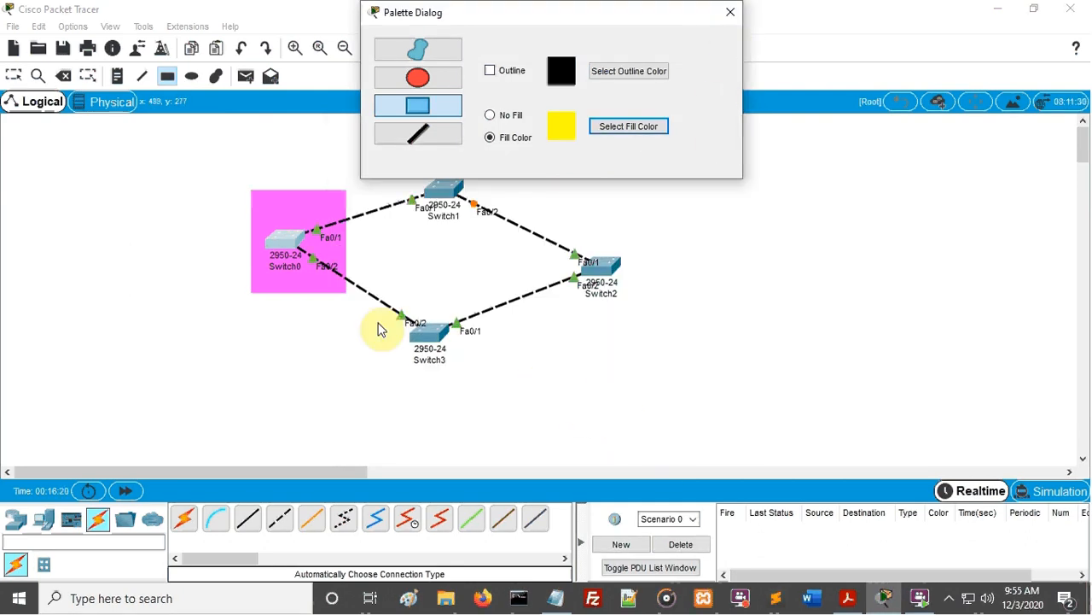
{"action": "left_click_drag", "start_coordinate": [390, 294], "coordinate": [503, 379]}
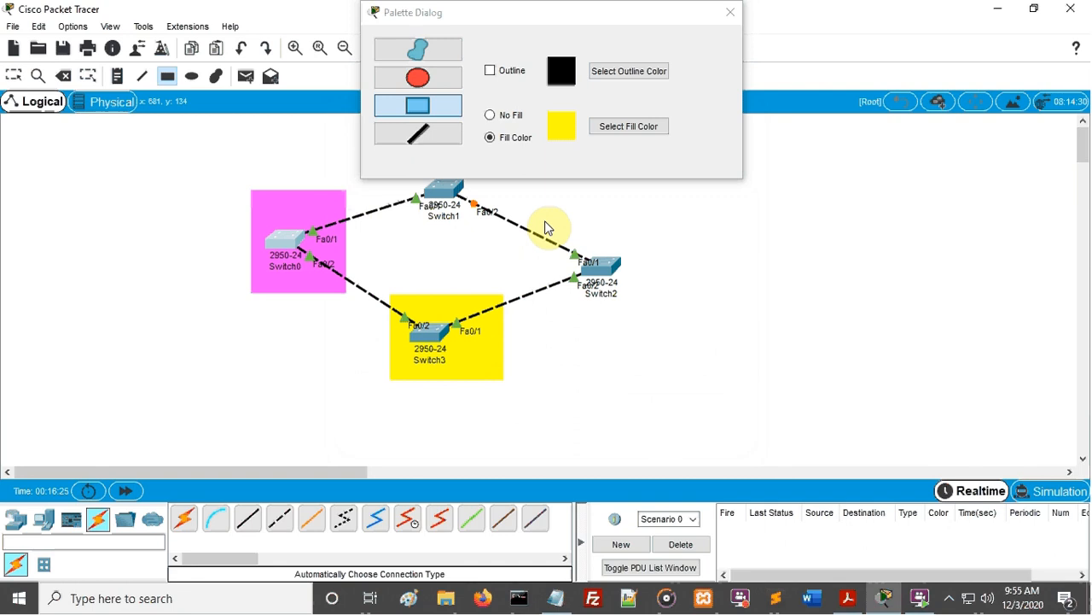
- Try a separate yellow rectangle behind Switch2, undo the accidental deletion of Switch0, and delete that rectangle
{"action": "mouse_move", "coordinate": [543, 221]}
{"action": "left_mouse_down"}
{"action": "mouse_move", "coordinate": [647, 349]}
{"action": "mouse_move", "coordinate": [463, 385]}
{"action": "mouse_move", "coordinate": [712, 384]}
{"action": "mouse_move", "coordinate": [670, 379]}
{"action": "mouse_move", "coordinate": [648, 362]}
{"action": "left_mouse_up"}
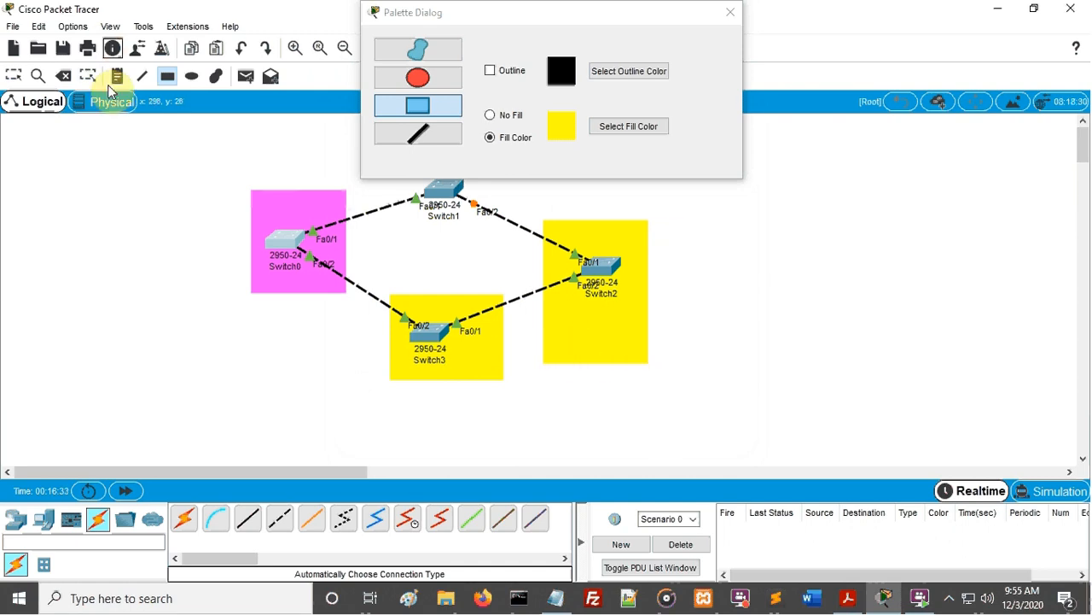
{"action": "left_click", "coordinate": [63, 75]}
{"action": "left_click", "coordinate": [504, 318]}
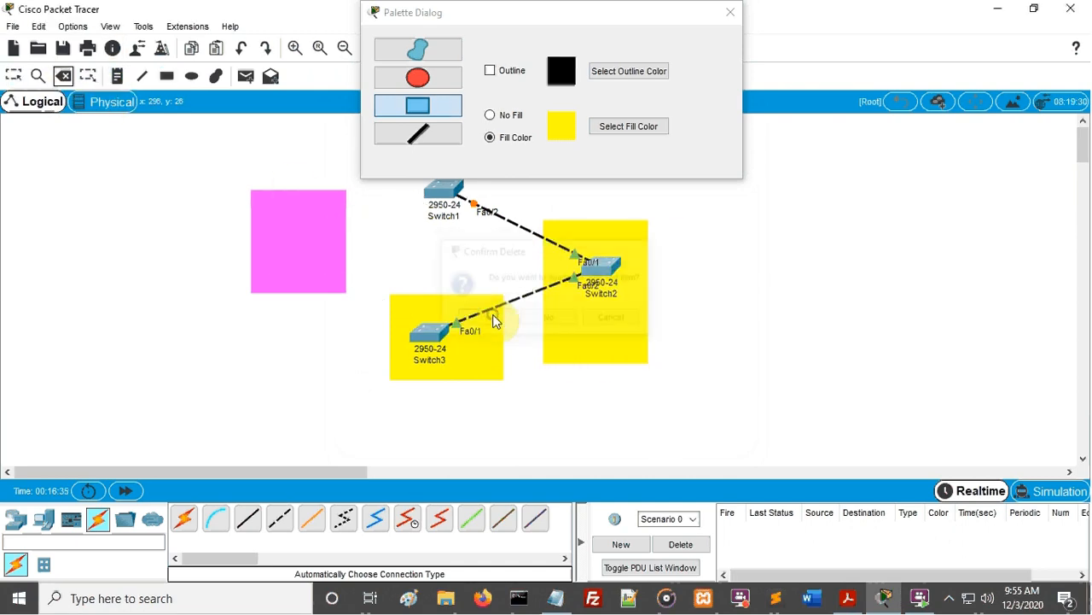
{"action": "key", "text": "ctrl+z"}
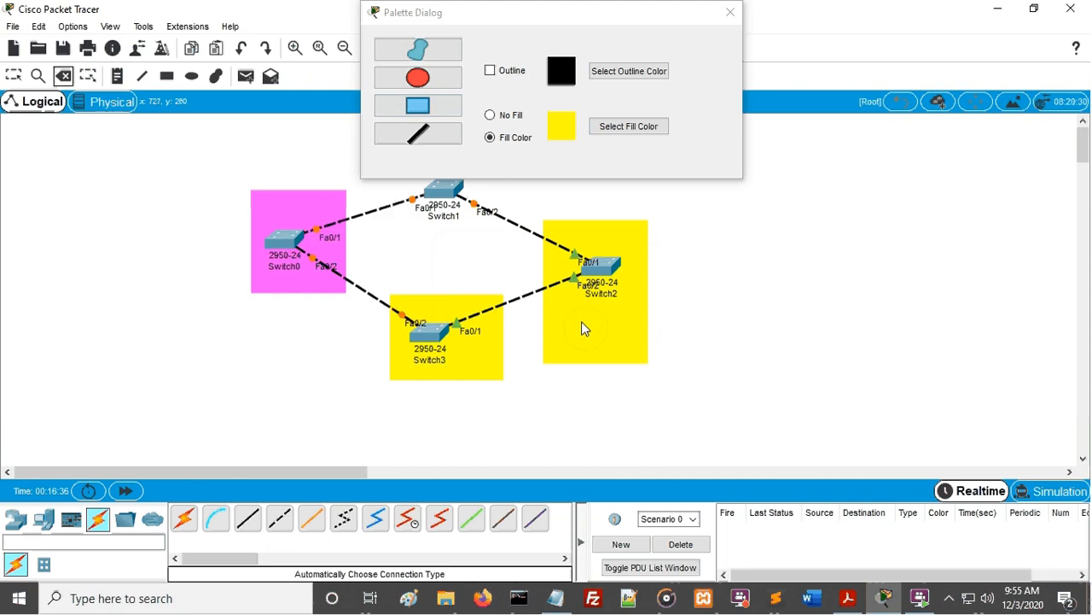
{"action": "left_click", "coordinate": [600, 345]}
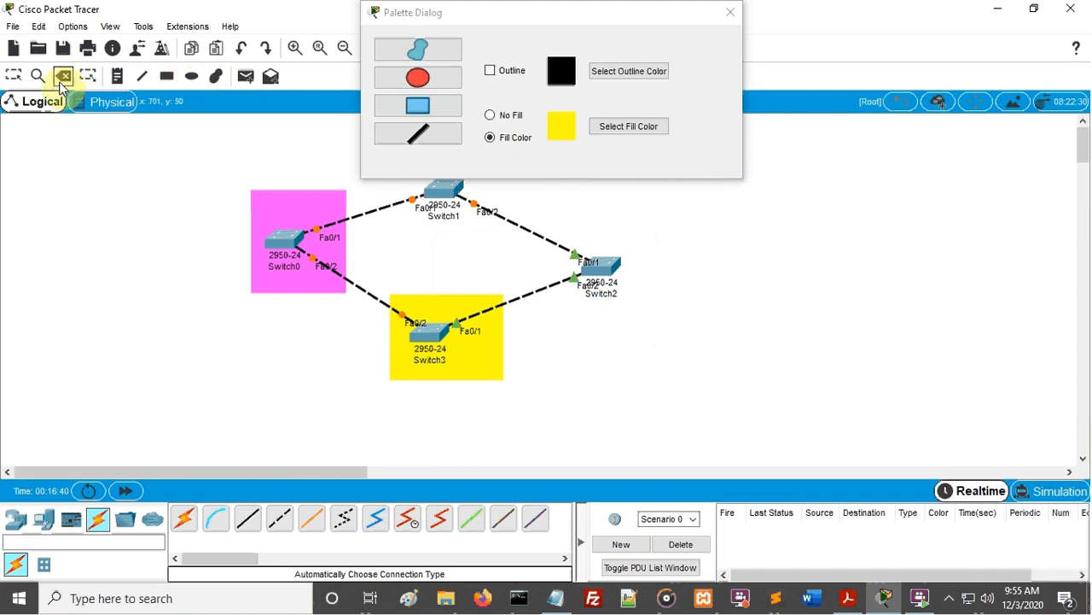
- Draw a yellow rectangle behind Switch2 that adjoins the yellow rectangle behind Switch3 to form one area
{"action": "left_click", "coordinate": [12, 77]}
{"action": "left_click", "coordinate": [167, 77]}
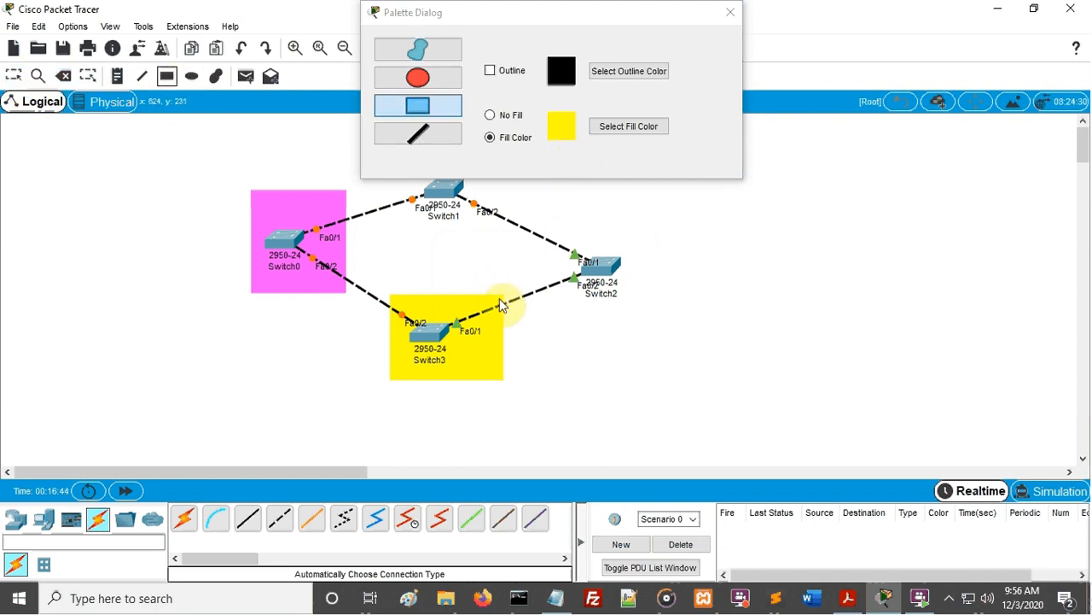
{"action": "left_click_drag", "start_coordinate": [502, 376], "coordinate": [649, 216]}
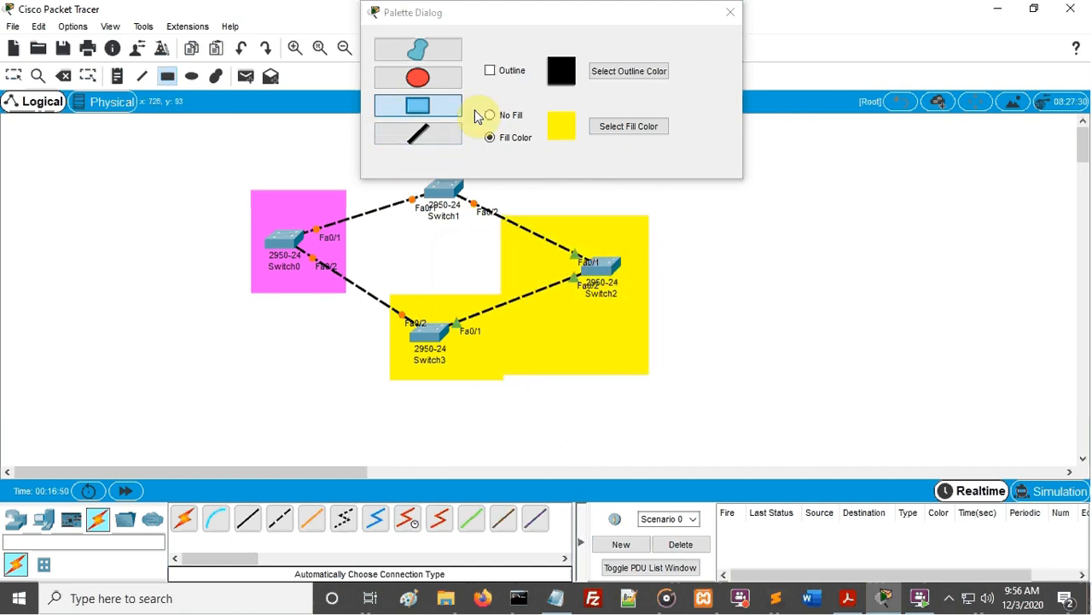
- Set the shape fill colour to cyan #00ffff and draw a filled rectangle behind Switch1
{"action": "left_click", "coordinate": [597, 126]}
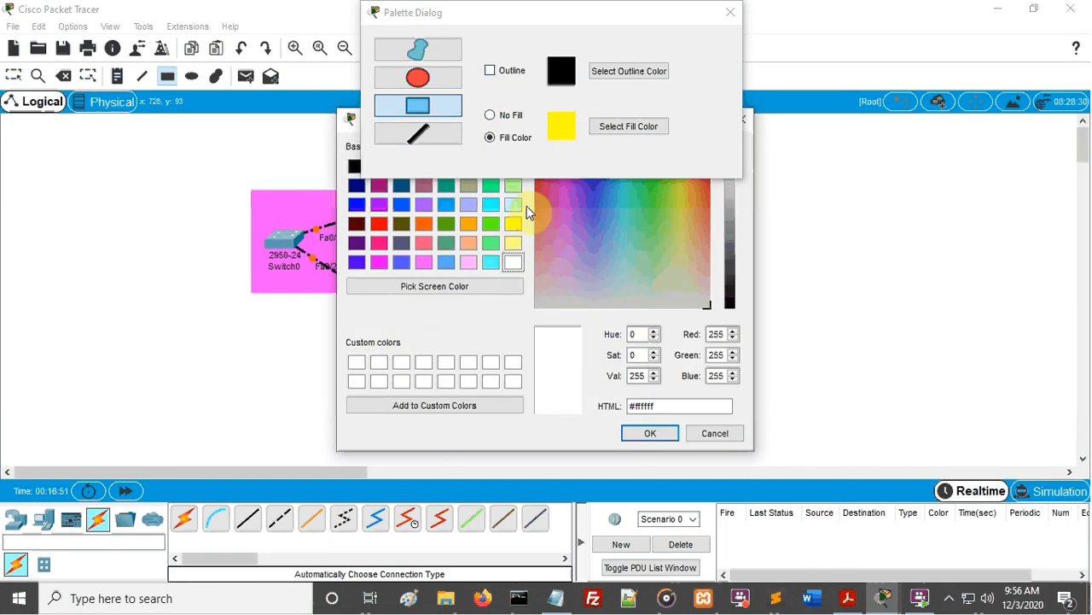
{"action": "left_click", "coordinate": [490, 205]}
{"action": "left_click", "coordinate": [652, 436]}
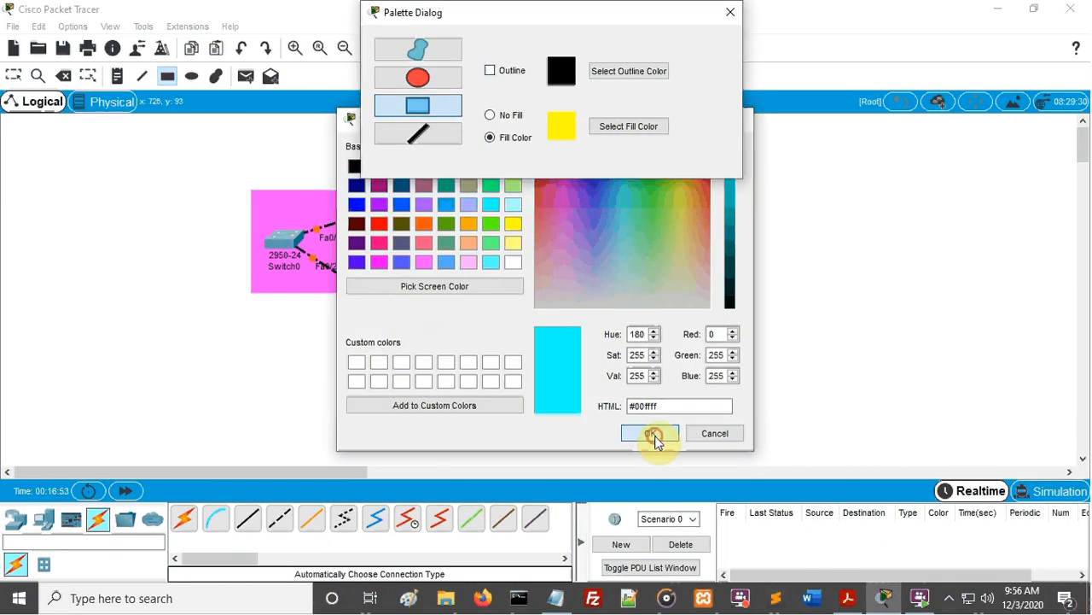
{"action": "left_click", "coordinate": [731, 12]}
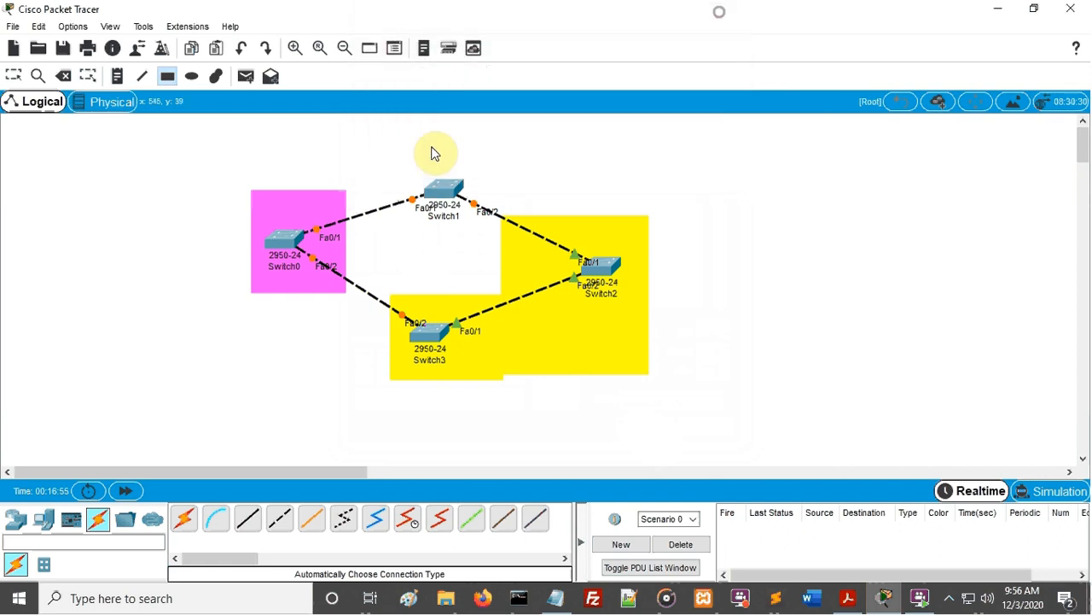
{"action": "left_click_drag", "start_coordinate": [387, 147], "coordinate": [519, 238]}
- Reposition the background rectangles: Switch2's yellow one slightly down, the cyan one up, and the pink one slightly left and down
{"action": "left_click", "coordinate": [14, 76]}
{"action": "left_click", "coordinate": [429, 175]}
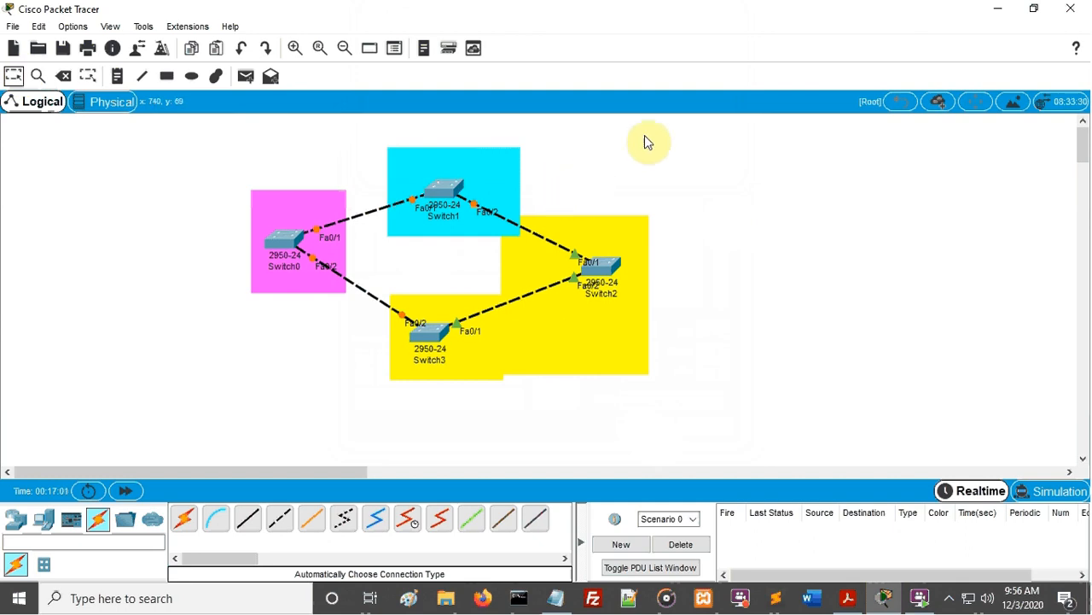
{"action": "left_click", "coordinate": [634, 244]}
{"action": "left_click_drag", "start_coordinate": [643, 260], "coordinate": [636, 250]}
{"action": "left_click_drag", "start_coordinate": [507, 183], "coordinate": [497, 153]}
{"action": "left_click_drag", "start_coordinate": [305, 195], "coordinate": [304, 207]}
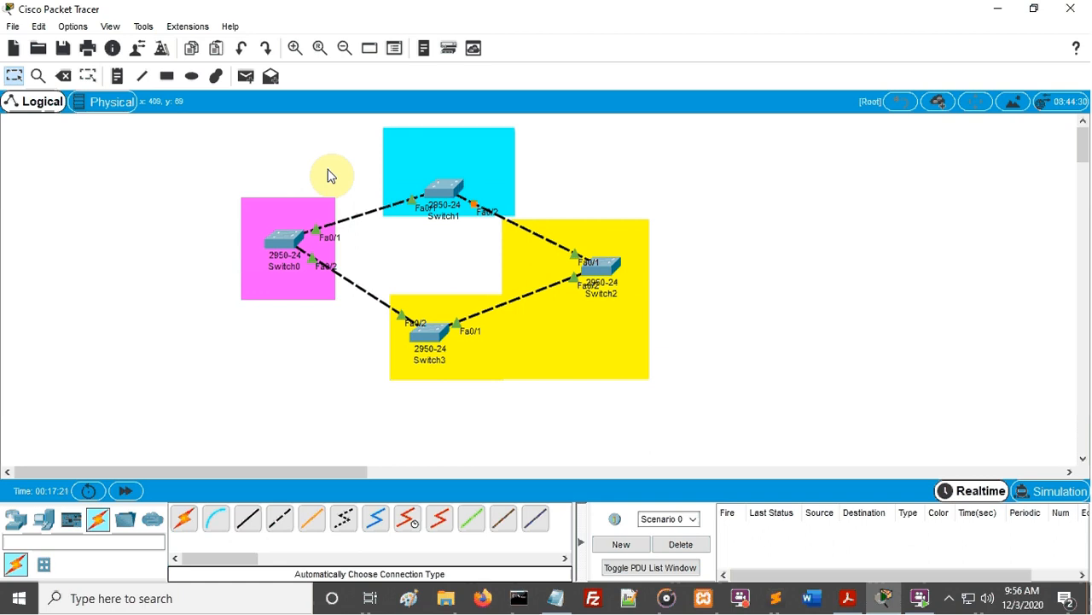
- Add the text notes SERVER above Switch0 and TRANSPARENT above Switch1
{"action": "left_click", "coordinate": [117, 76]}
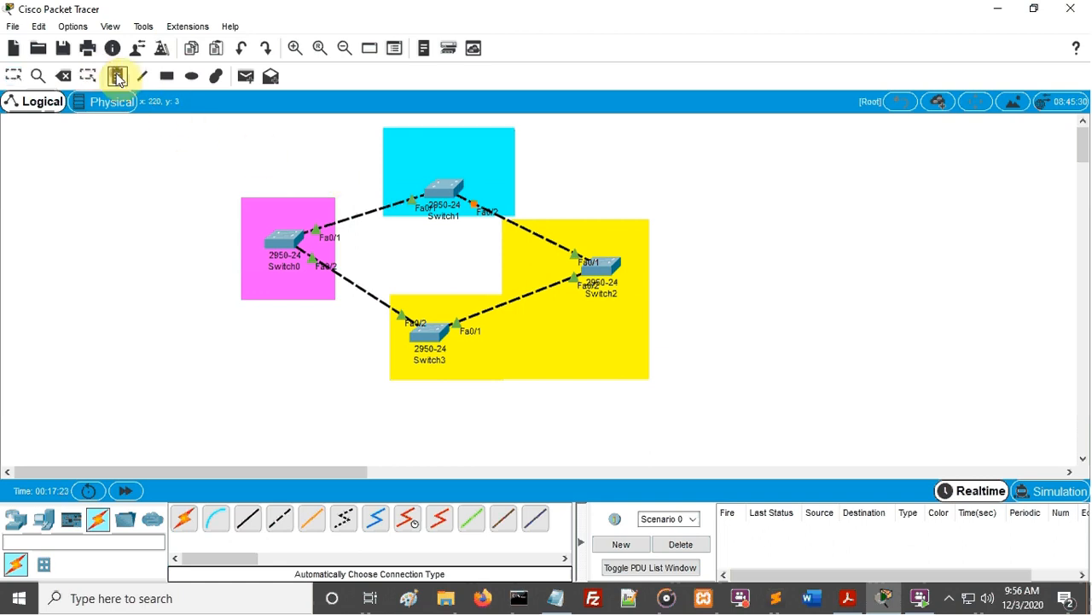
{"action": "left_click", "coordinate": [256, 209]}
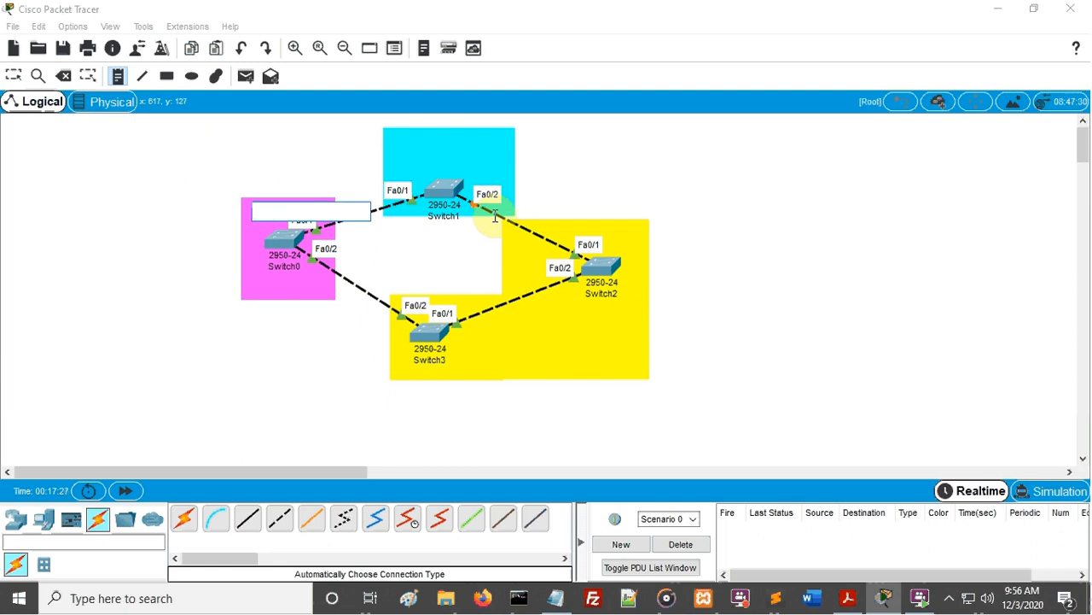
{"action": "type", "text": "SERVER"}
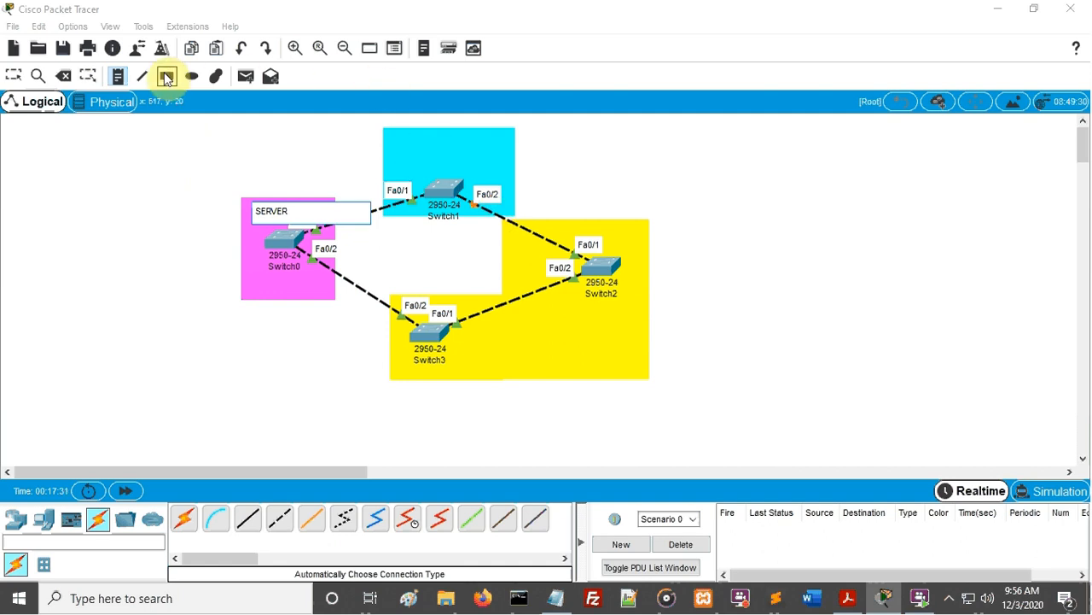
{"action": "left_click", "coordinate": [119, 79]}
{"action": "left_click", "coordinate": [410, 140]}
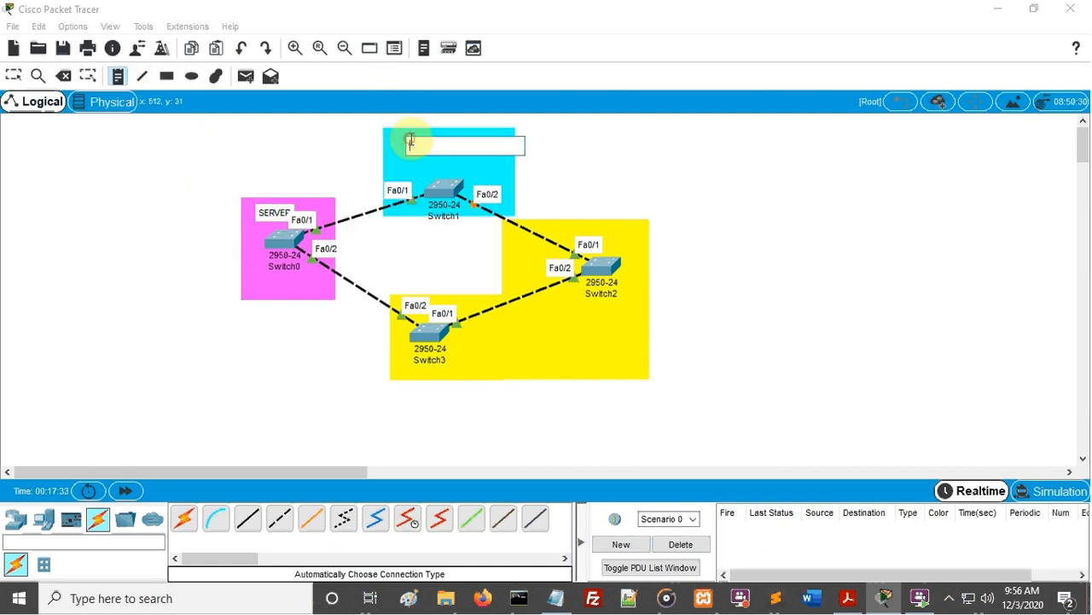
{"action": "type", "text": "TRANS"}
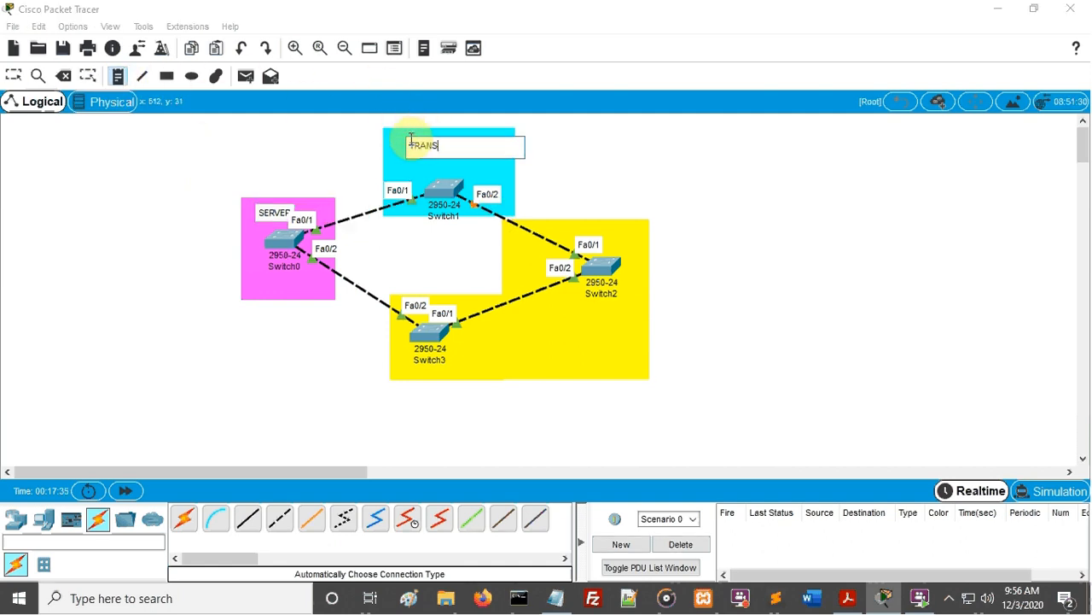
{"action": "type", "text": "PARENT"}
- Add the text note CLIENT in the yellow area below Switch2
{"action": "double_click", "coordinate": [534, 343]}
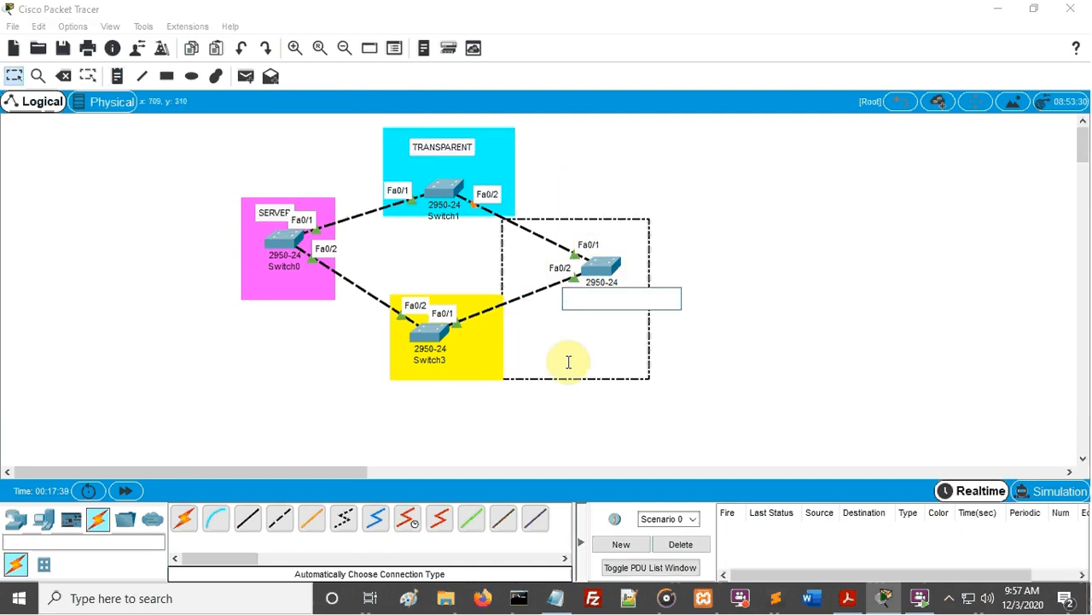
{"action": "left_click", "coordinate": [117, 76]}
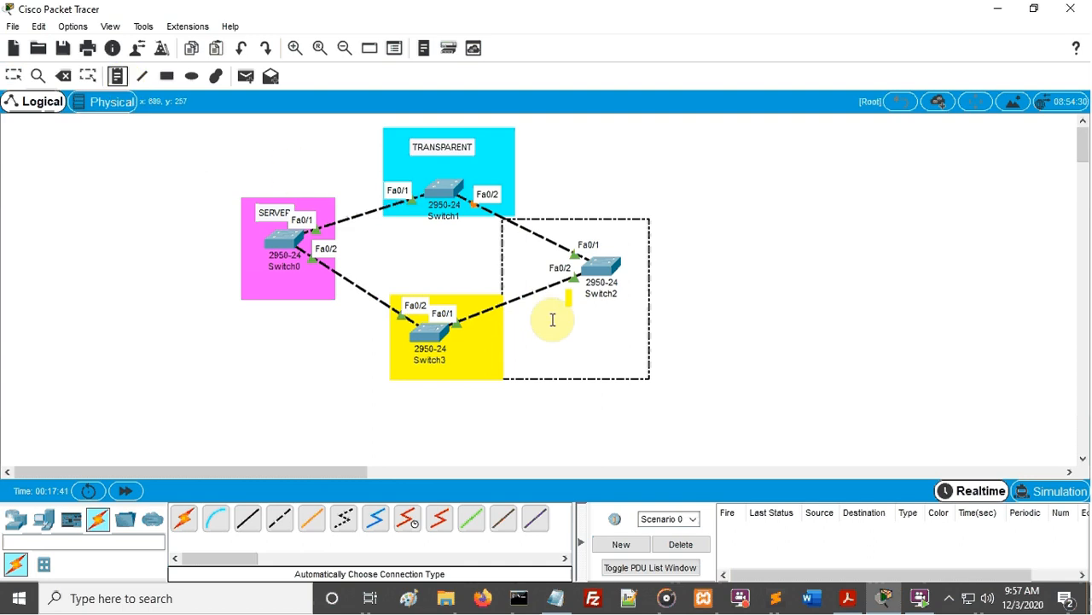
{"action": "left_click", "coordinate": [563, 345]}
{"action": "type", "text": "CLIENT"}
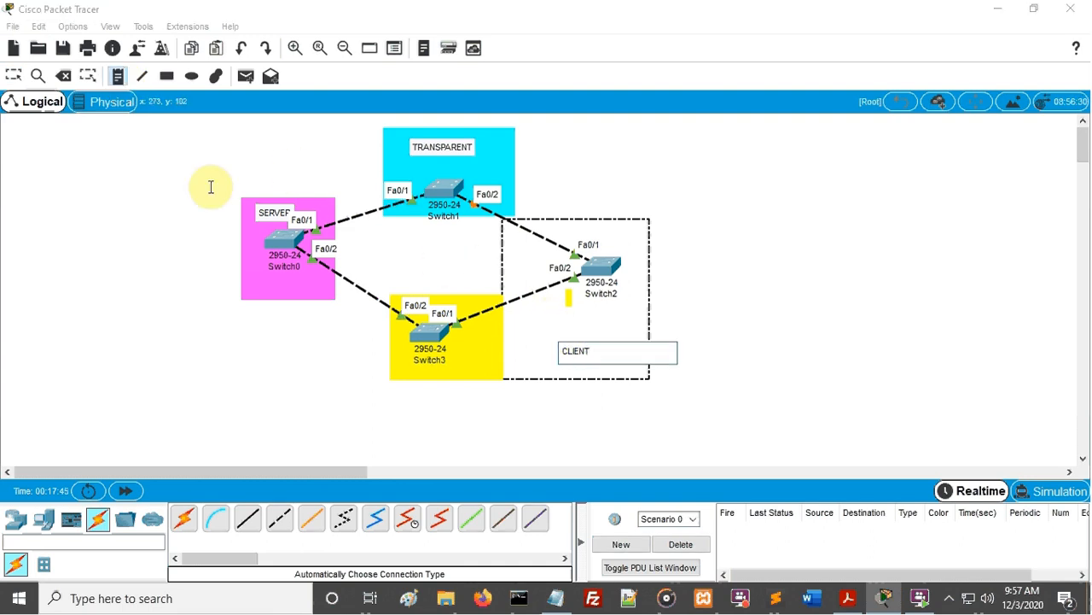
- Move the SERVER note left to the edge of the pink rectangle, clear of the Fa0/1 port label
{"action": "left_click", "coordinate": [12, 76]}
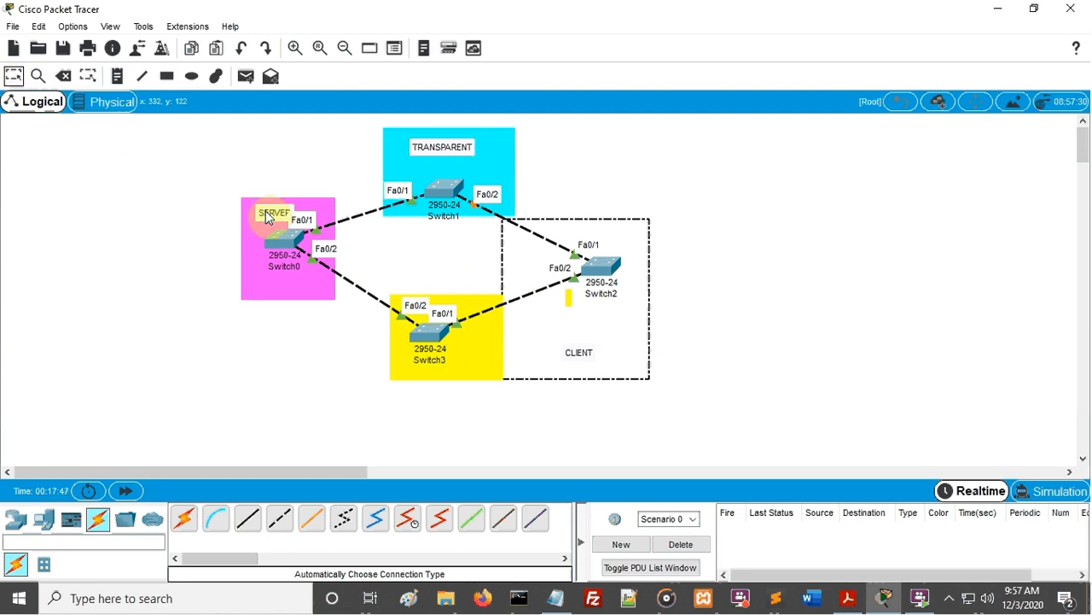
{"action": "left_click", "coordinate": [266, 209]}
{"action": "left_click_drag", "start_coordinate": [257, 212], "coordinate": [251, 215]}
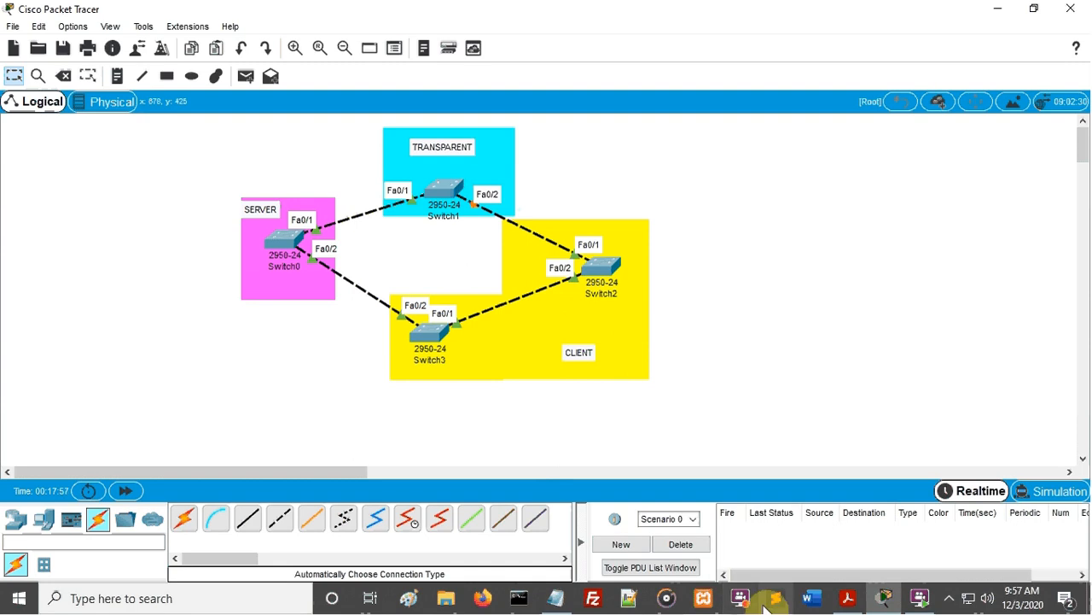
- Open Switch0's command line beside the topology and start the console session
{"action": "left_click", "coordinate": [286, 240]}
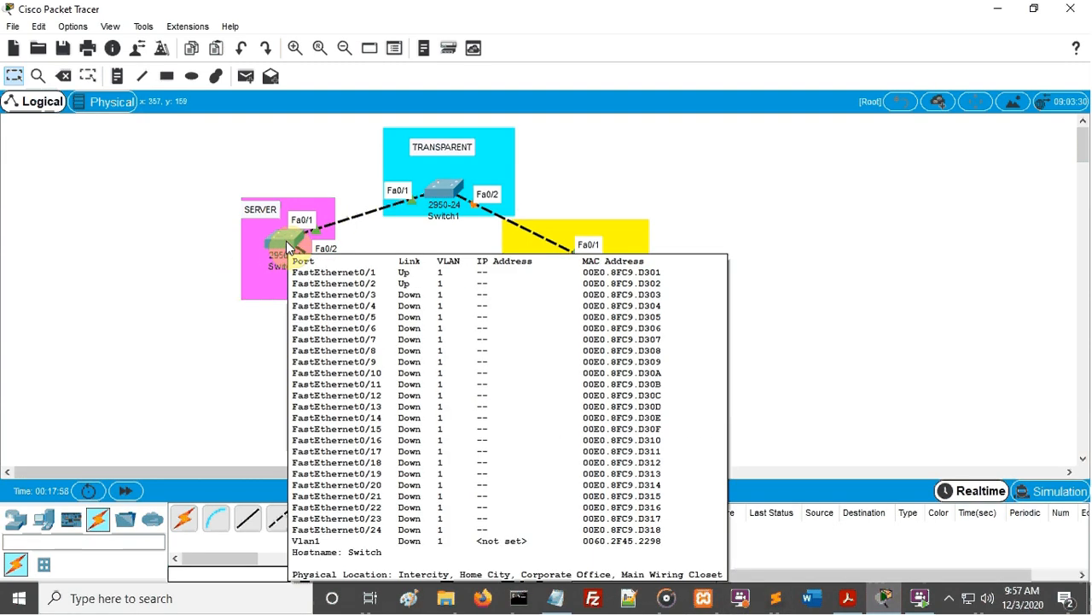
{"action": "left_click", "coordinate": [286, 241]}
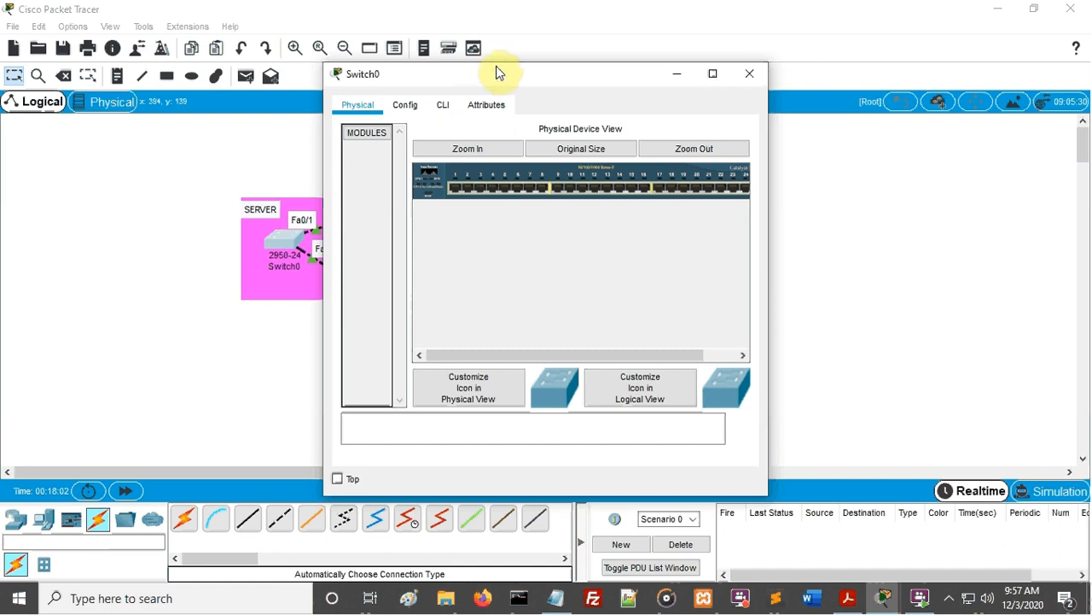
{"action": "left_click_drag", "start_coordinate": [500, 76], "coordinate": [810, 89]}
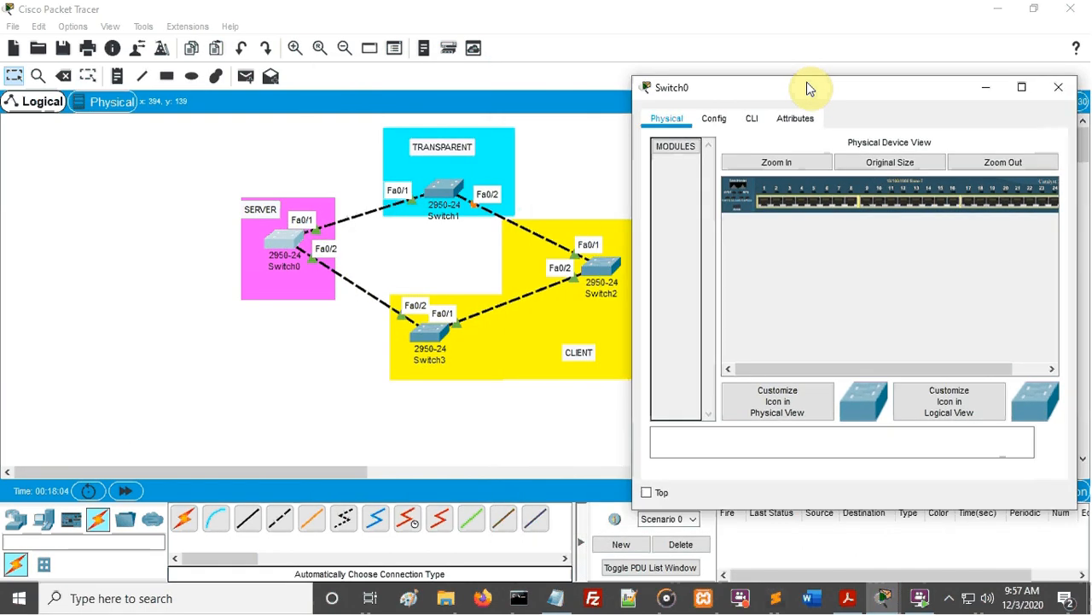
{"action": "left_click", "coordinate": [751, 119]}
{"action": "key", "text": "Return"}
{"action": "key", "text": "Return"}
{"action": "key", "text": "Return"}
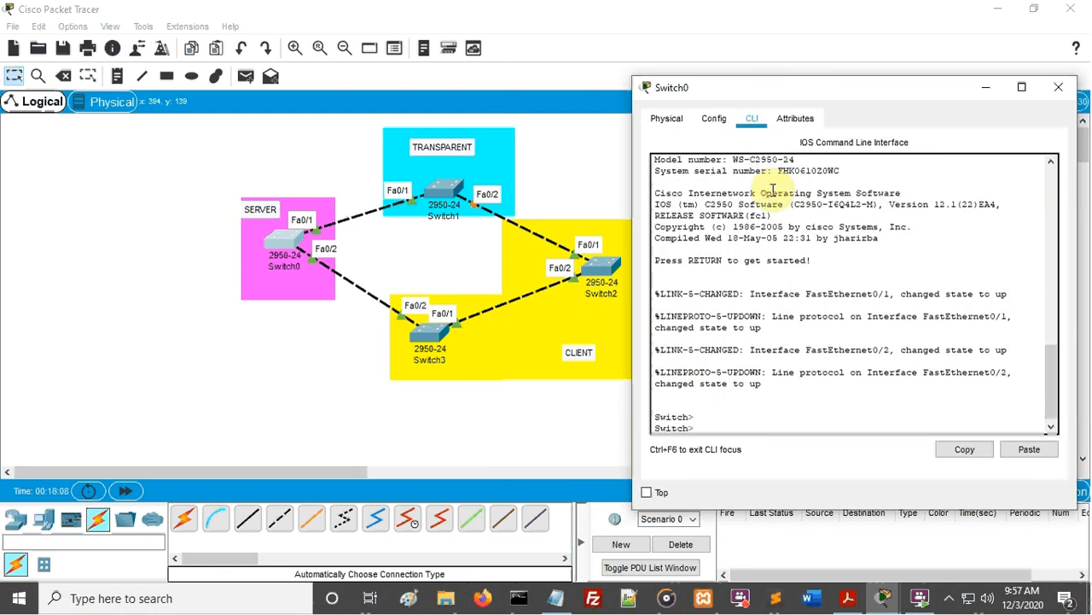
- Enter privileged mode and global configuration mode on Switch0 with EN and conf t
{"action": "type", "text": "EN"}
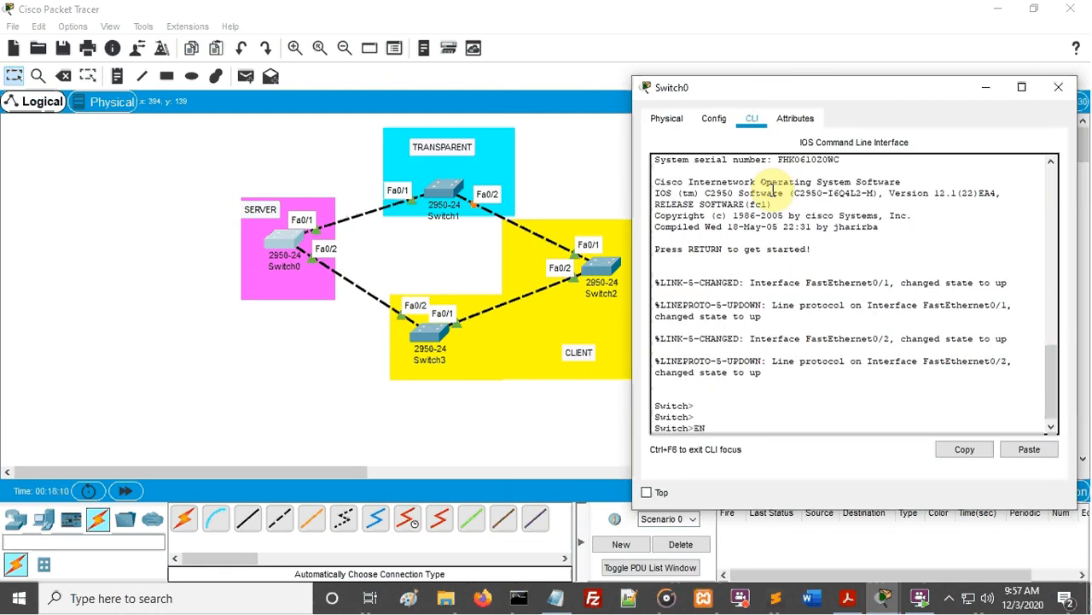
{"action": "key", "text": "Return"}
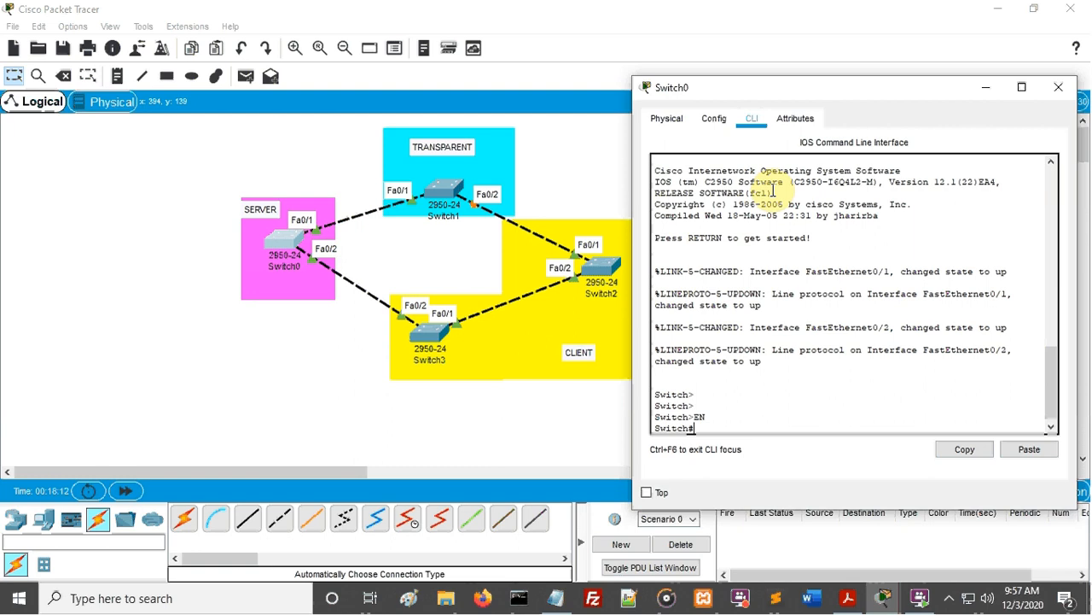
{"action": "type", "text": "conf t"}
{"action": "key", "text": "Return"}
{"action": "key", "text": "Return"}
{"action": "key", "text": "Return"}
{"action": "key", "text": "Return"}
{"action": "key", "text": "Return"}
{"action": "key", "text": "Return"}
{"action": "key", "text": "Return"}
{"action": "key", "text": "Return"}
{"action": "key", "text": "Return"}
{"action": "key", "text": "Return"}
{"action": "key", "text": "Return"}
{"action": "key", "text": "Return"}
{"action": "key", "text": "Return"}
{"action": "key", "text": "Return"}
{"action": "key", "text": "Return"}
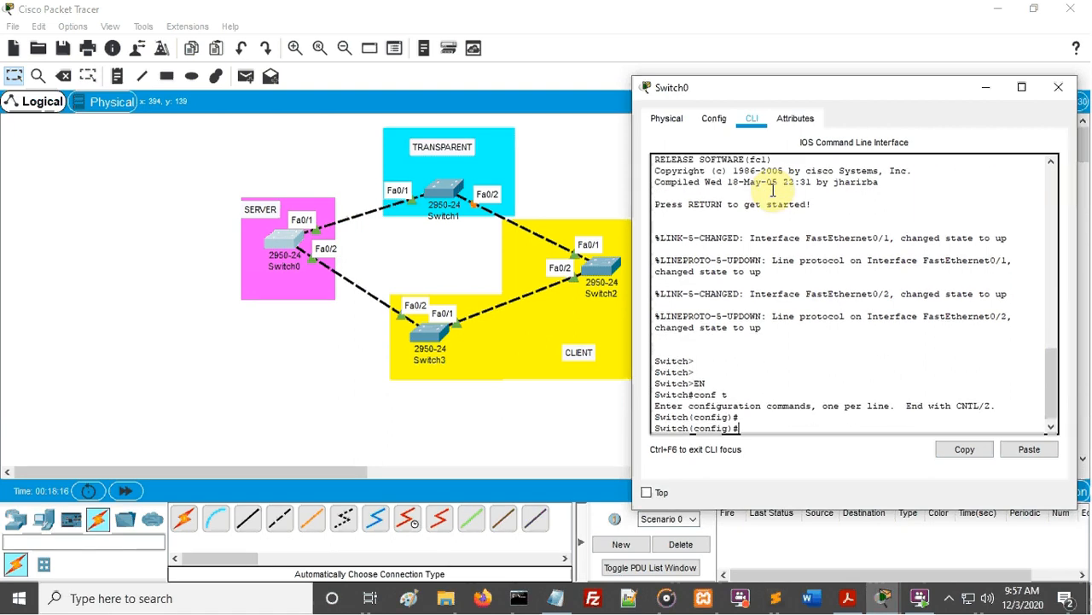
{"action": "key", "text": "Return"}
{"action": "key", "text": "Return"}
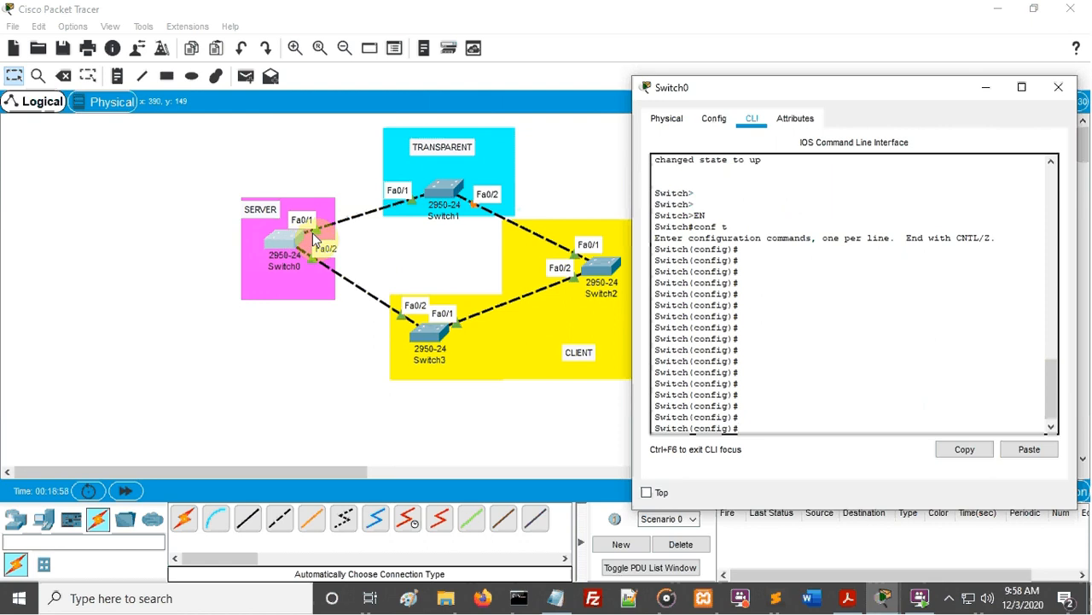
- Set interface fa0/1 on Switch0 to trunk with switchport mode trunk and return to global configuration mode
{"action": "type", "text": "int fa0/1"}
{"action": "key", "text": "Return"}
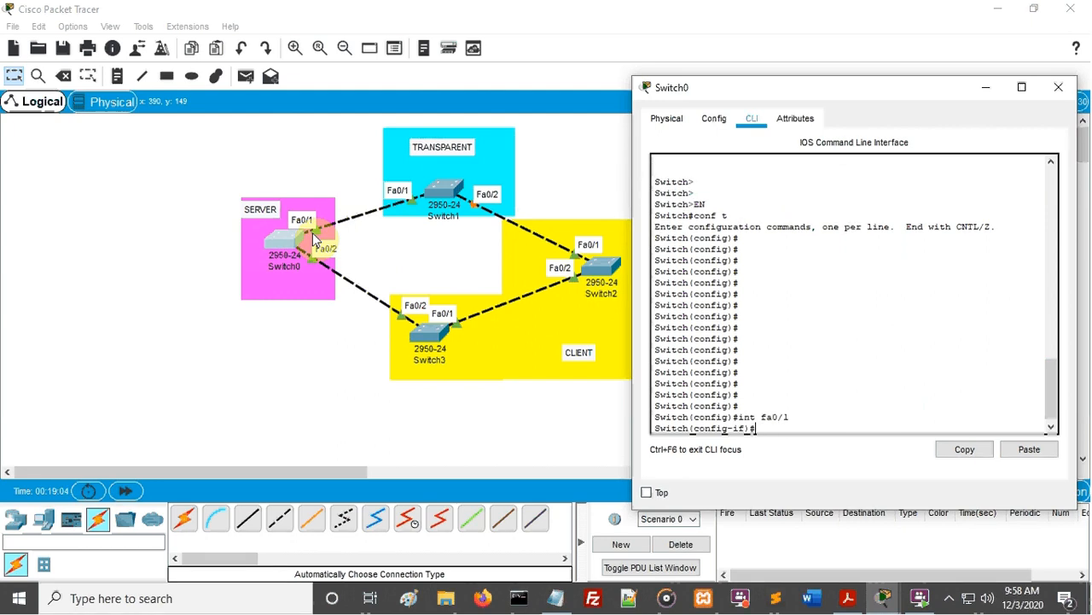
{"action": "type", "text": "switchport"}
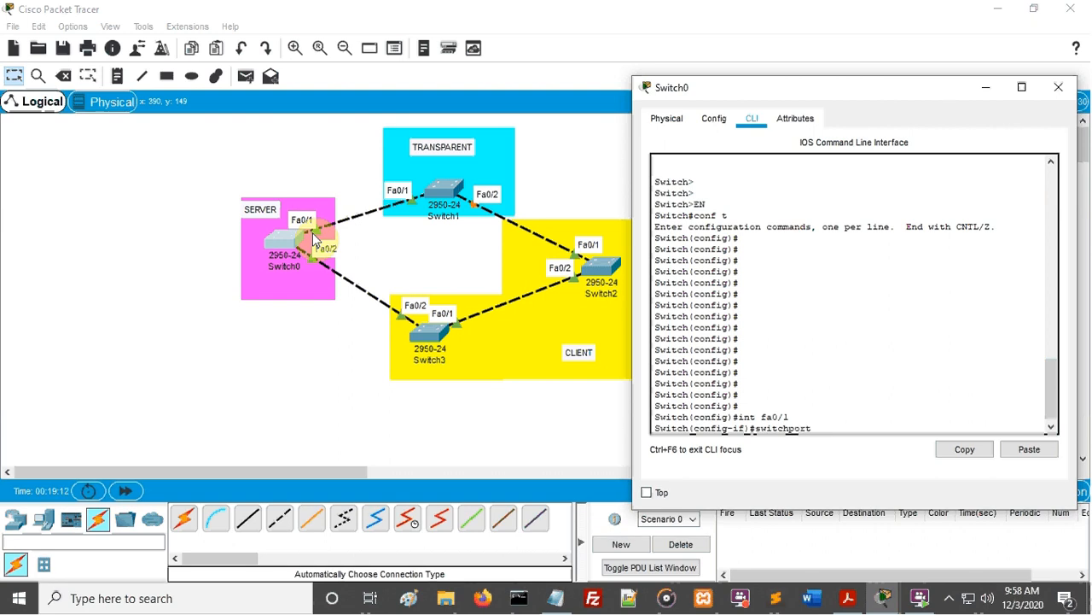
{"action": "type", "text": " mode"}
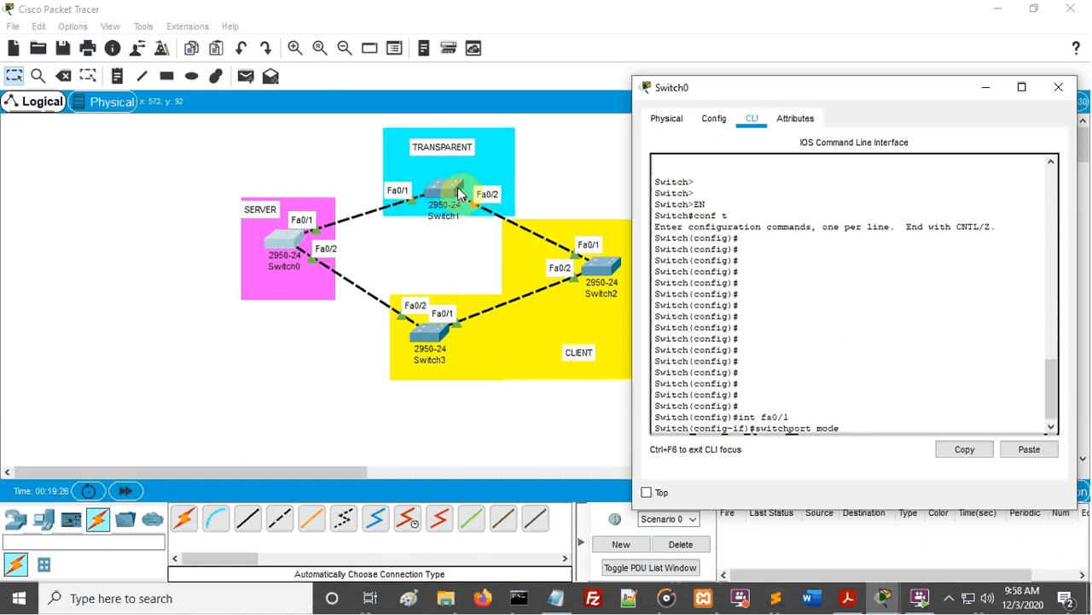
{"action": "type", "text": "trunk"}
{"action": "key", "text": "Return"}
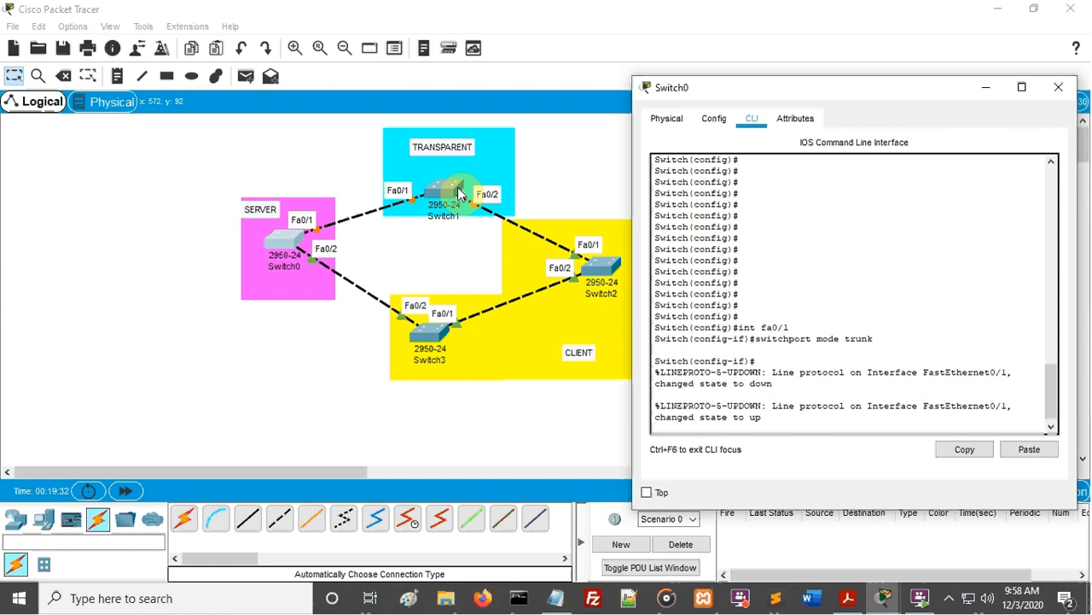
{"action": "key", "text": "Return"}
{"action": "key", "text": "Return"}
{"action": "key", "text": "Return"}
{"action": "key", "text": "Return"}
{"action": "key", "text": "Return"}
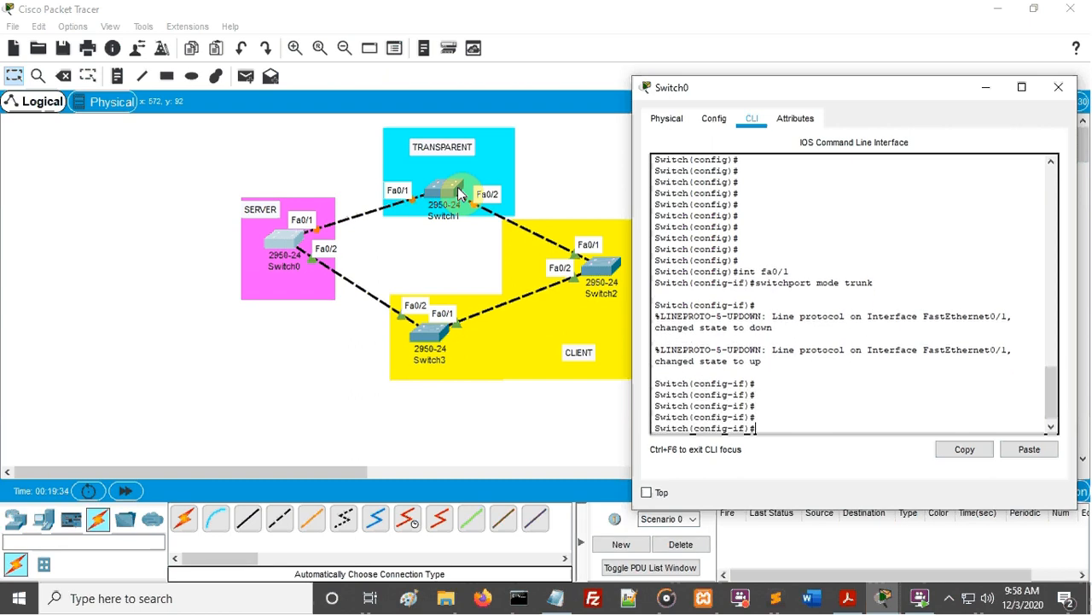
{"action": "type", "text": "ex"}
{"action": "key", "text": "Return"}
{"action": "key", "text": "Return"}
{"action": "key", "text": "Return"}
{"action": "key", "text": "Return"}
{"action": "key", "text": "Return"}
{"action": "key", "text": "Return"}
{"action": "key", "text": "Return"}
{"action": "key", "text": "Return"}
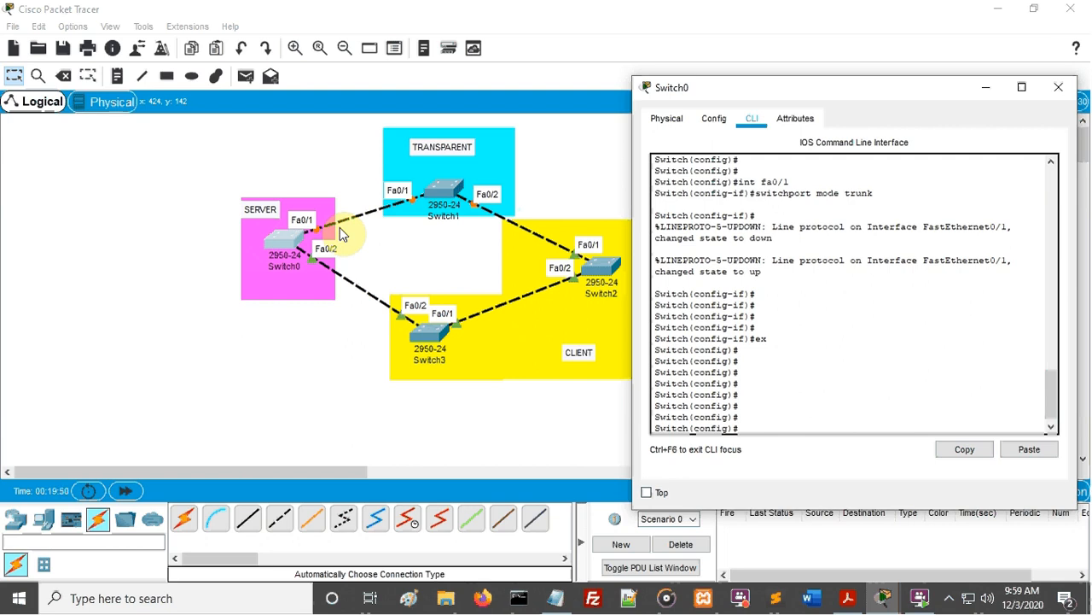
- Set Switch0's VTP mode to server and its VTP domain to jaringan
{"action": "type", "text": "tp mode server"}
{"action": "key", "text": "Return"}
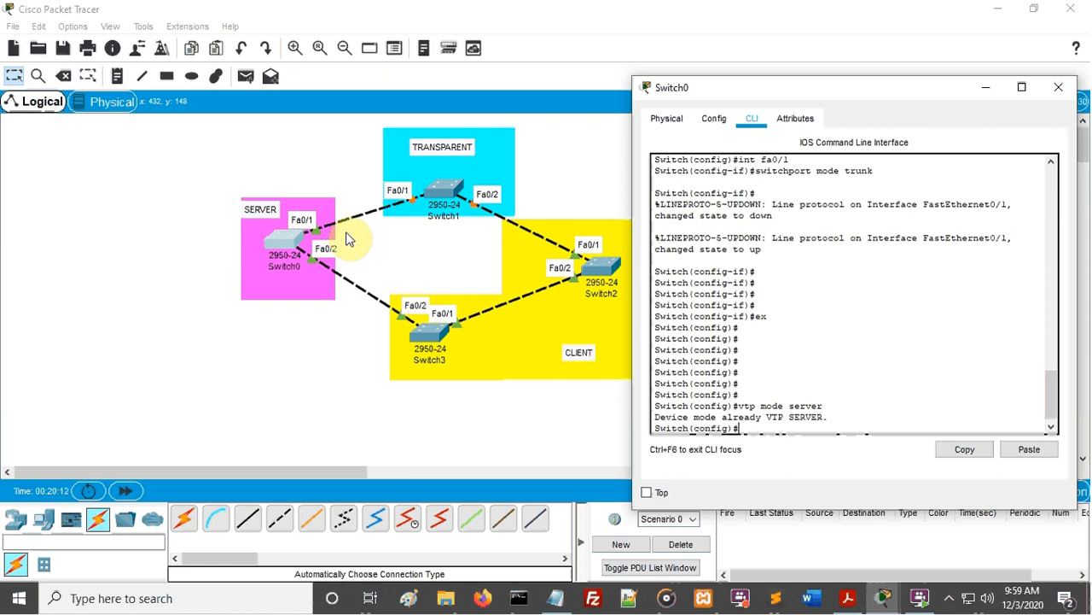
{"action": "type", "text": "tp domain"}
{"action": "type", "text": "jarin"}
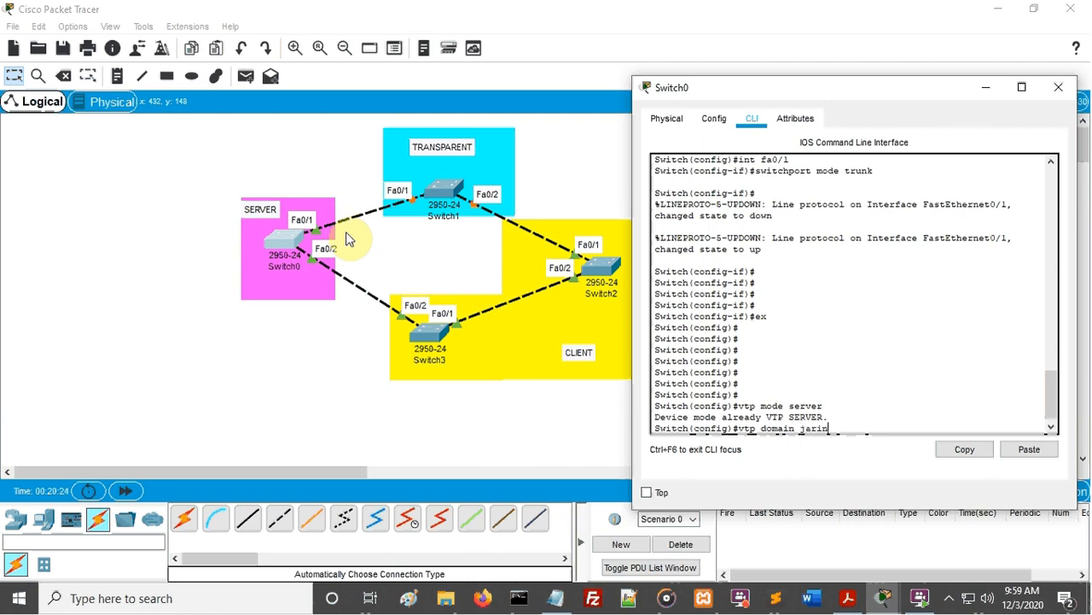
{"action": "type", "text": "gan"}
{"action": "key", "text": "Return"}
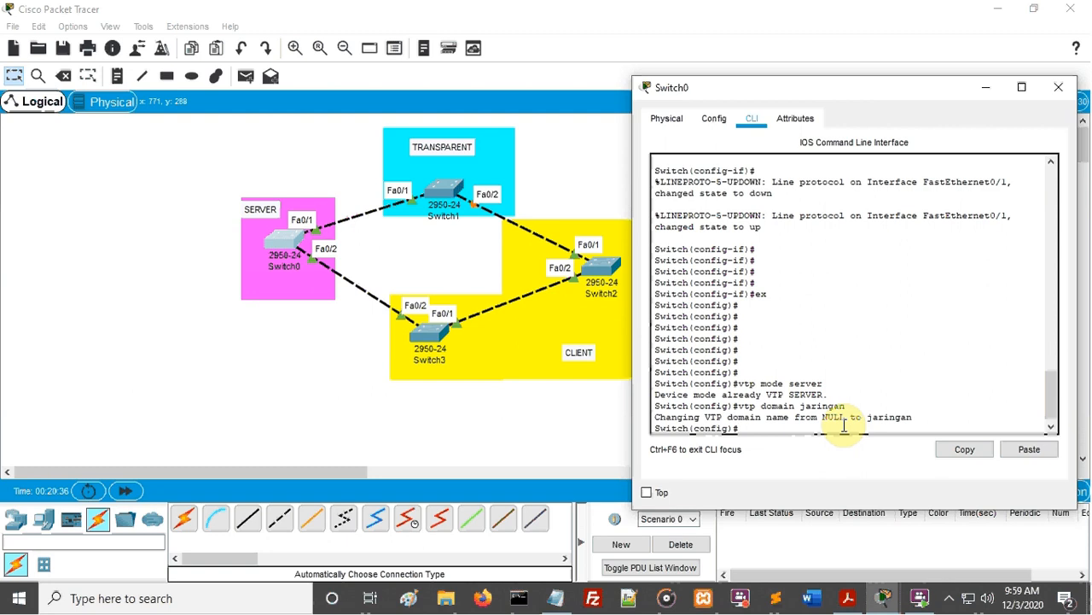
{"action": "key", "text": "Return"}
{"action": "key", "text": "Return"}
{"action": "key", "text": "Return"}
{"action": "key", "text": "Return"}
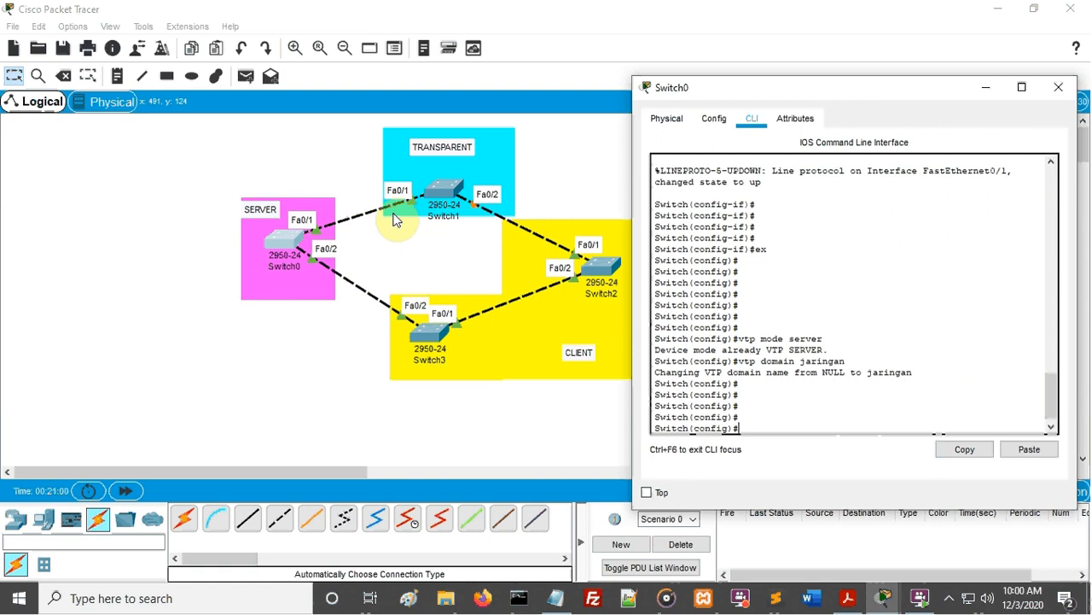
- Set the VTP password on Switch0 and exit global configuration mode
{"action": "type", "text": "vtp password 123"}
{"action": "key", "text": "Return"}
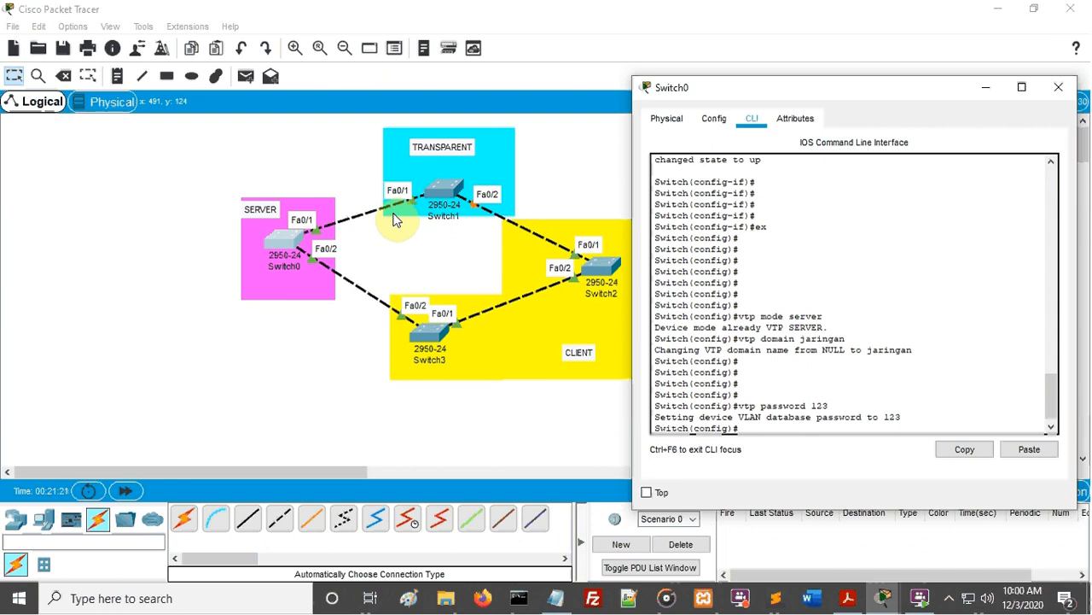
{"action": "type", "text": "ex"}
{"action": "key", "text": "Return"}
{"action": "key", "text": "Return"}
{"action": "key", "text": "Return"}
{"action": "key", "text": "Return"}
{"action": "key", "text": "Return"}
{"action": "key", "text": "Return"}
{"action": "key", "text": "Return"}
{"action": "key", "text": "Return"}
{"action": "key", "text": "Return"}
{"action": "key", "text": "Return"}
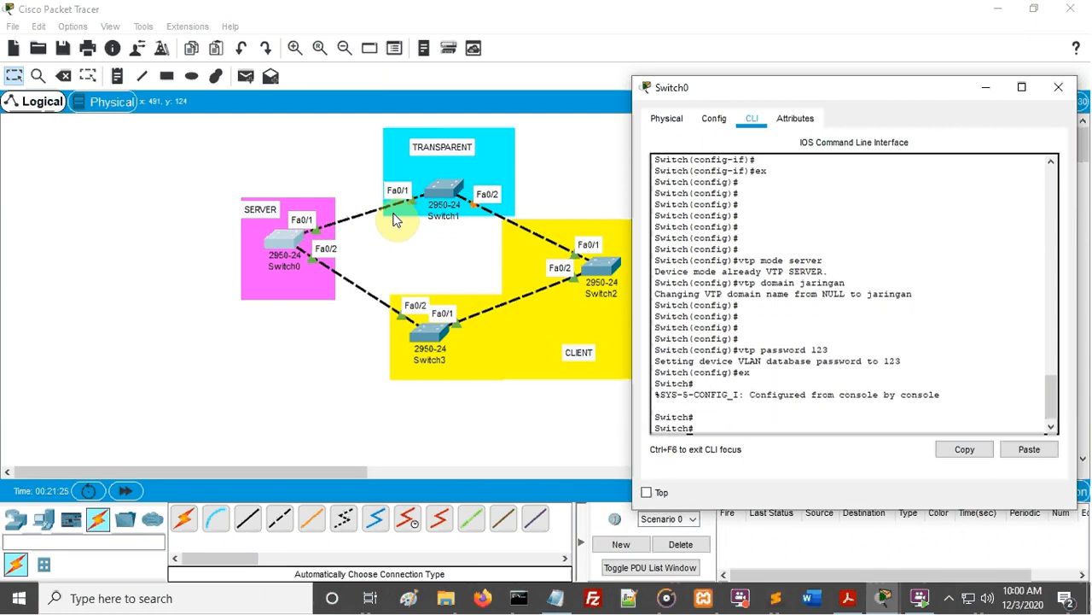
{"action": "key", "text": "Return"}
{"action": "key", "text": "Return"}
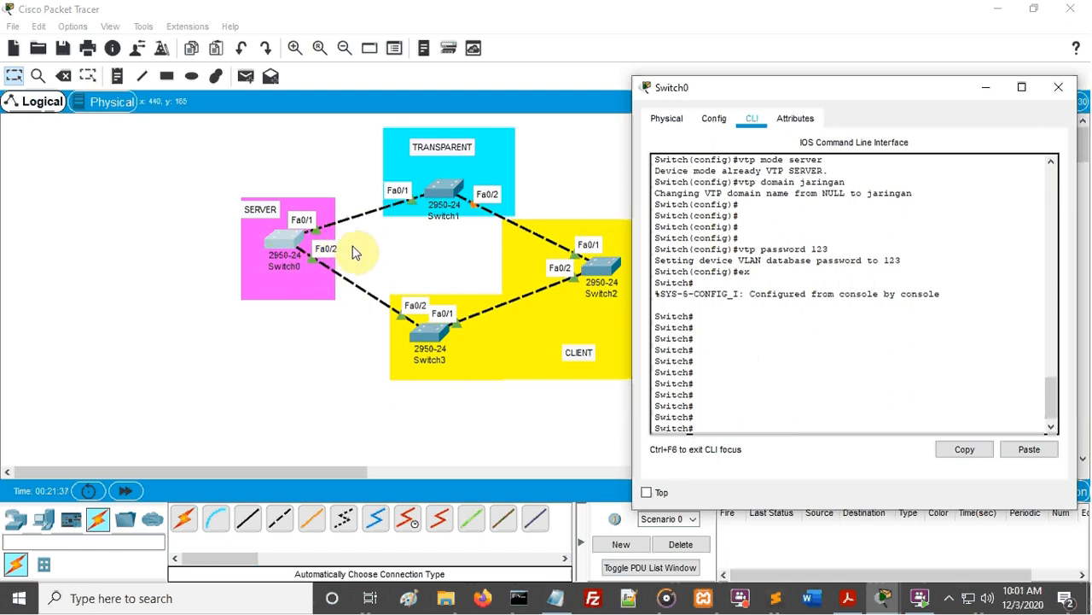
{"action": "key", "text": "Return"}
{"action": "key", "text": "Return"}
{"action": "key", "text": "Return"}
{"action": "key", "text": "Return"}
{"action": "key", "text": "Return"}
{"action": "key", "text": "Return"}
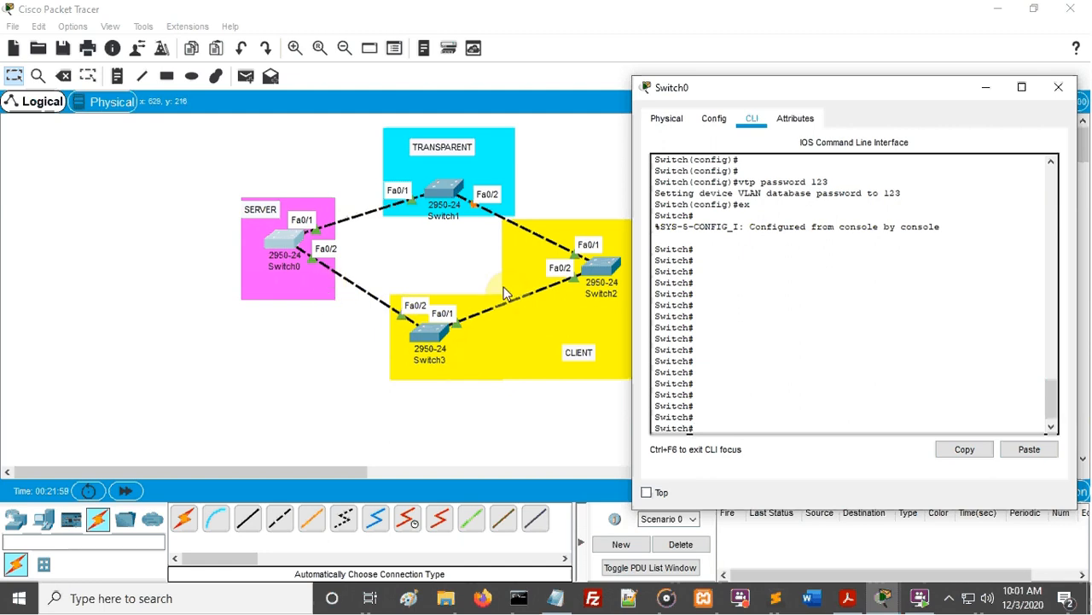
- Re-enter global configuration on Switch0, set interface fa0/2 to switchport mode trunk, and leave the interface configuration
{"action": "type", "text": "int fa0/2"}
{"action": "key", "text": "Return"}
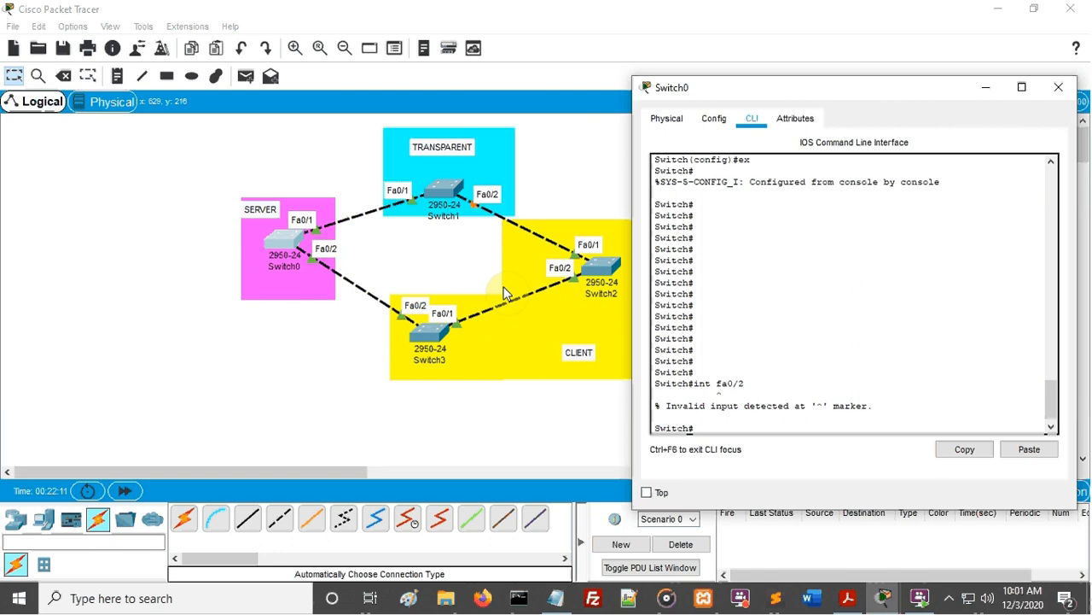
{"action": "type", "text": "conf t"}
{"action": "key", "text": "Return"}
{"action": "type", "text": "int fa"}
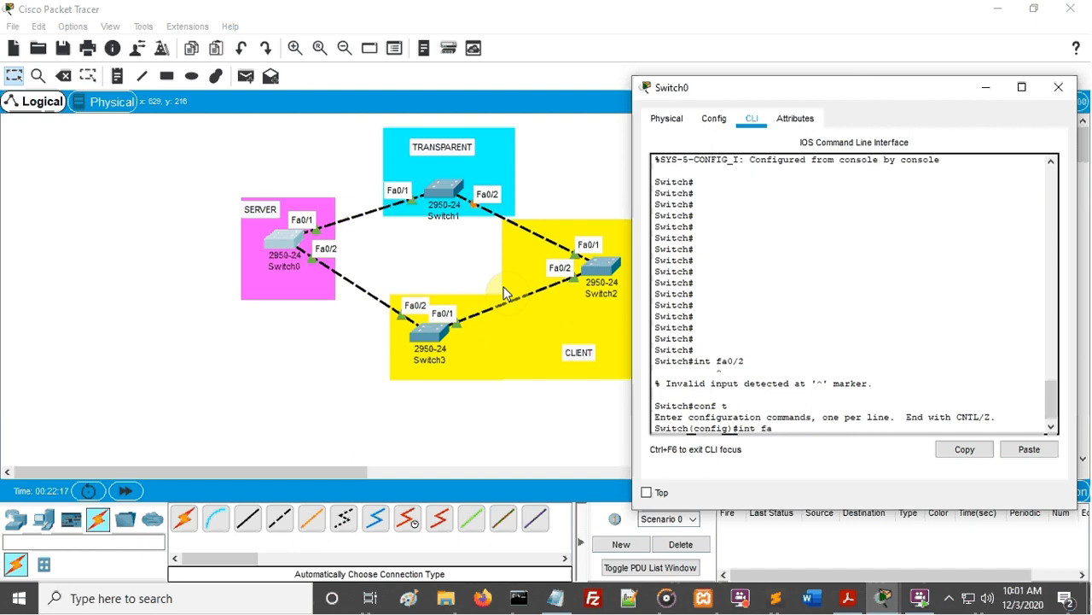
{"action": "type", "text": "0/2"}
{"action": "key", "text": "Return"}
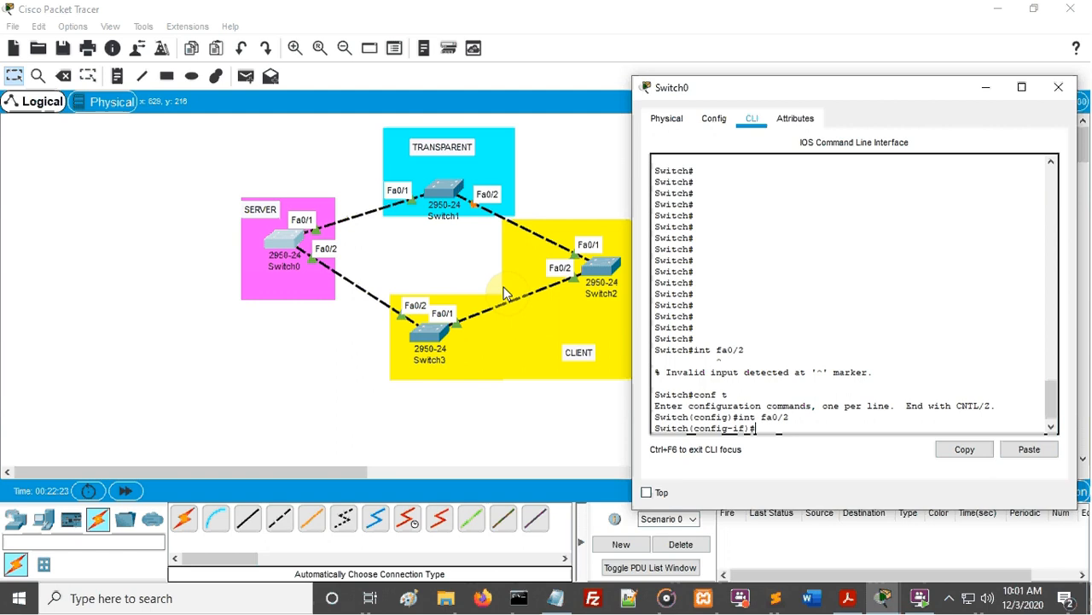
{"action": "key", "text": "Return"}
{"action": "key", "text": "Return"}
{"action": "key", "text": "Return"}
{"action": "key", "text": "Return"}
{"action": "key", "text": "Return"}
{"action": "key", "text": "Return"}
{"action": "key", "text": "Return"}
{"action": "key", "text": "Return"}
{"action": "key", "text": "Return"}
{"action": "key", "text": "Return"}
{"action": "key", "text": "Return"}
{"action": "key", "text": "Return"}
{"action": "key", "text": "Return"}
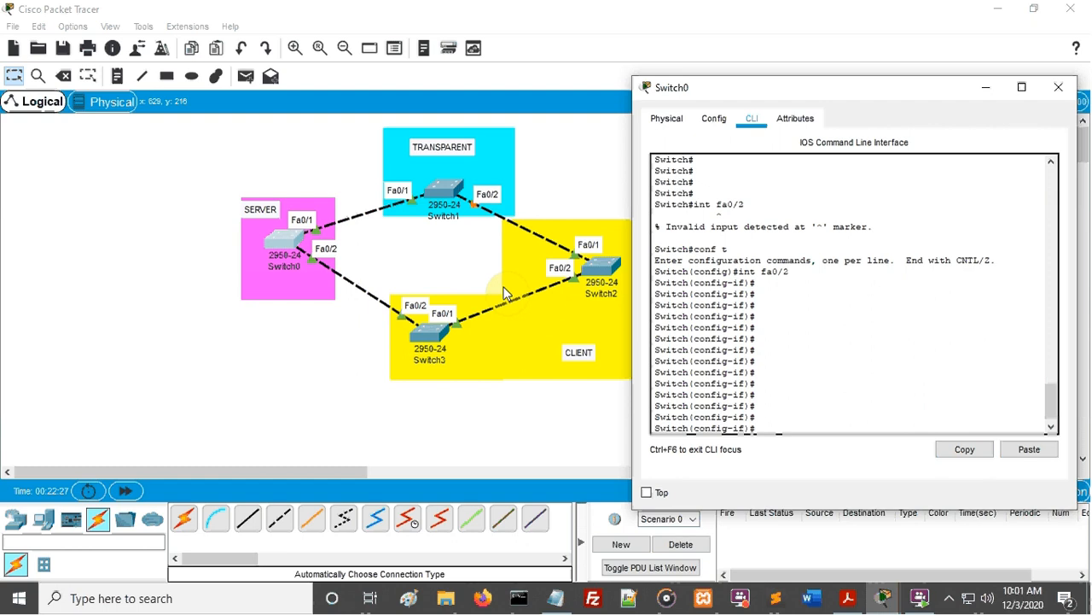
{"action": "type", "text": "switchport mode trunk"}
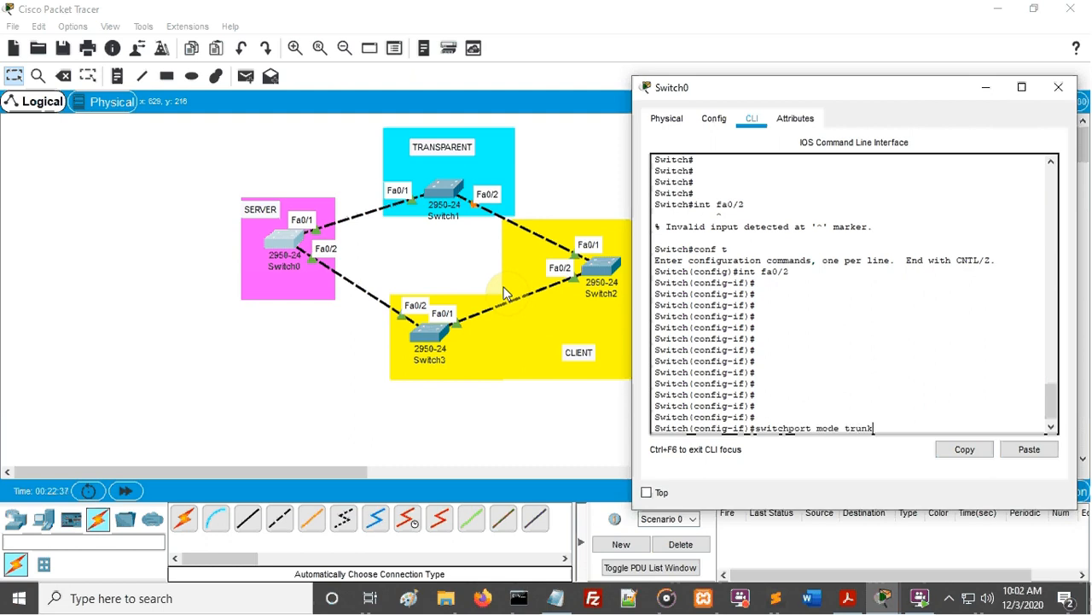
{"action": "key", "text": "Return"}
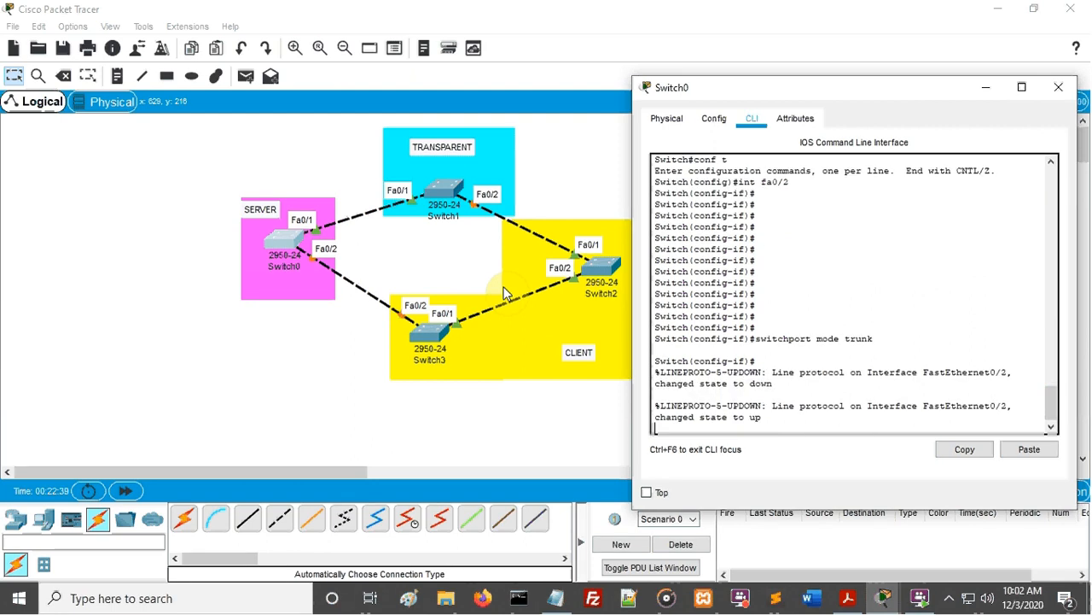
{"action": "type", "text": "ex"}
{"action": "key", "text": "Return"}
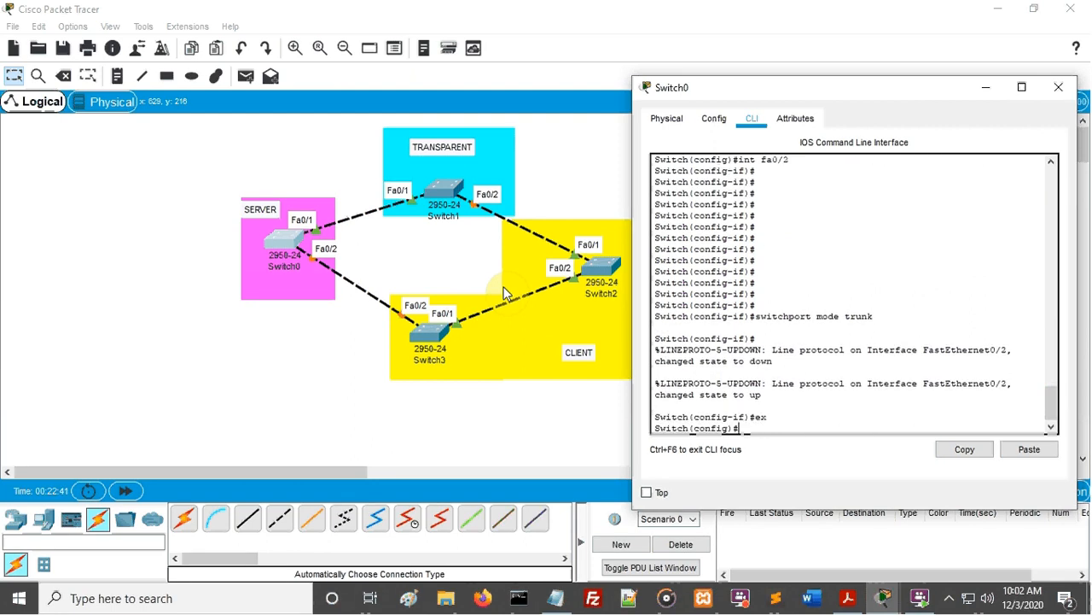
- Switch to the Notepad notes and add the line "- setting int fa" under the VTP heading
{"action": "left_click", "coordinate": [402, 450]}
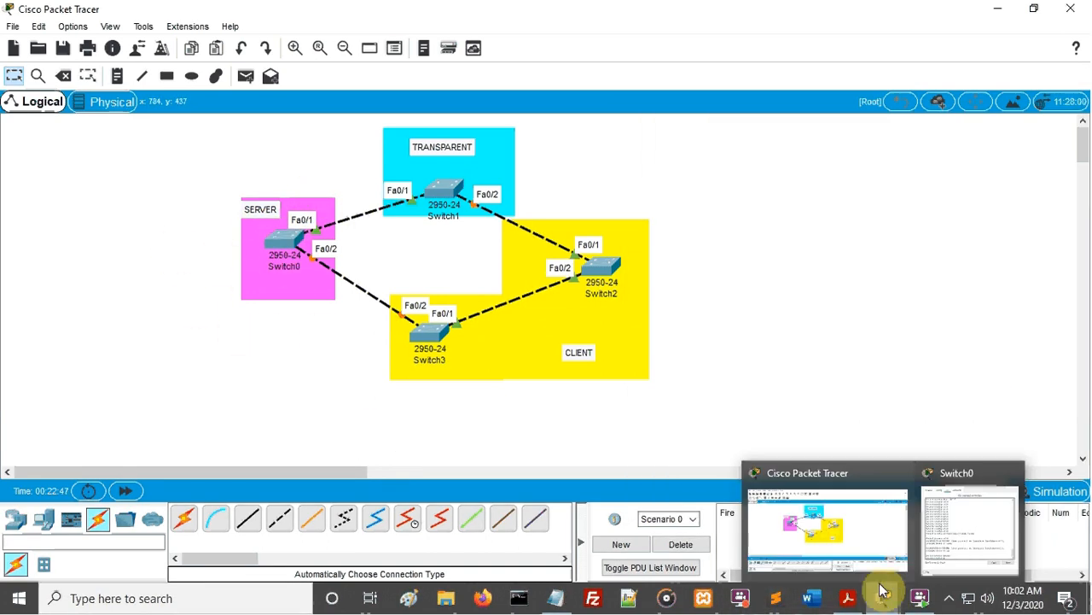
{"action": "left_click", "coordinate": [555, 598]}
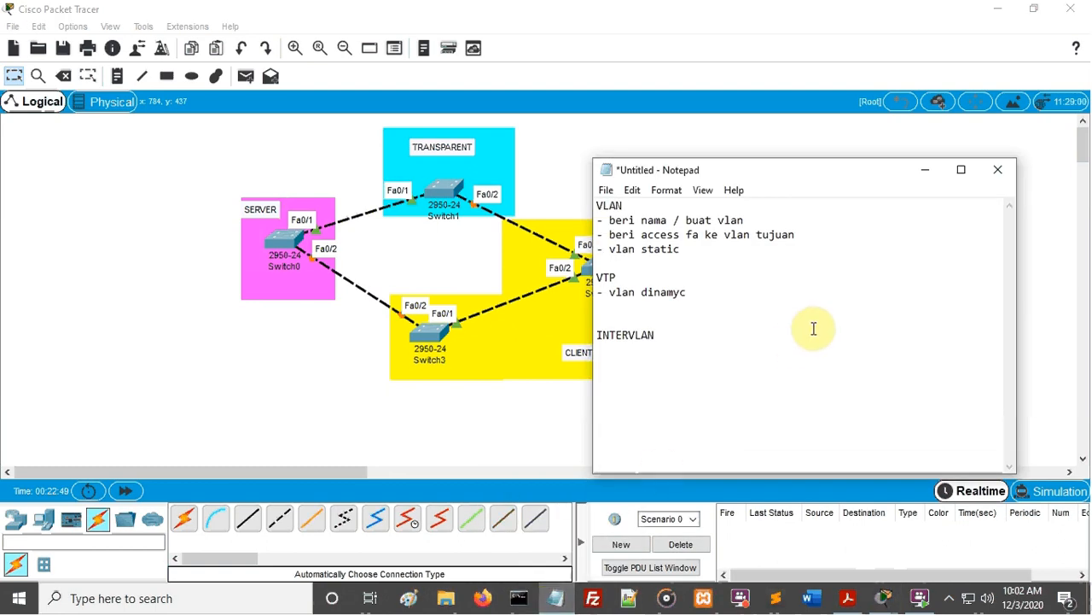
{"action": "key", "text": "Return"}
{"action": "type", "text": "- set"}
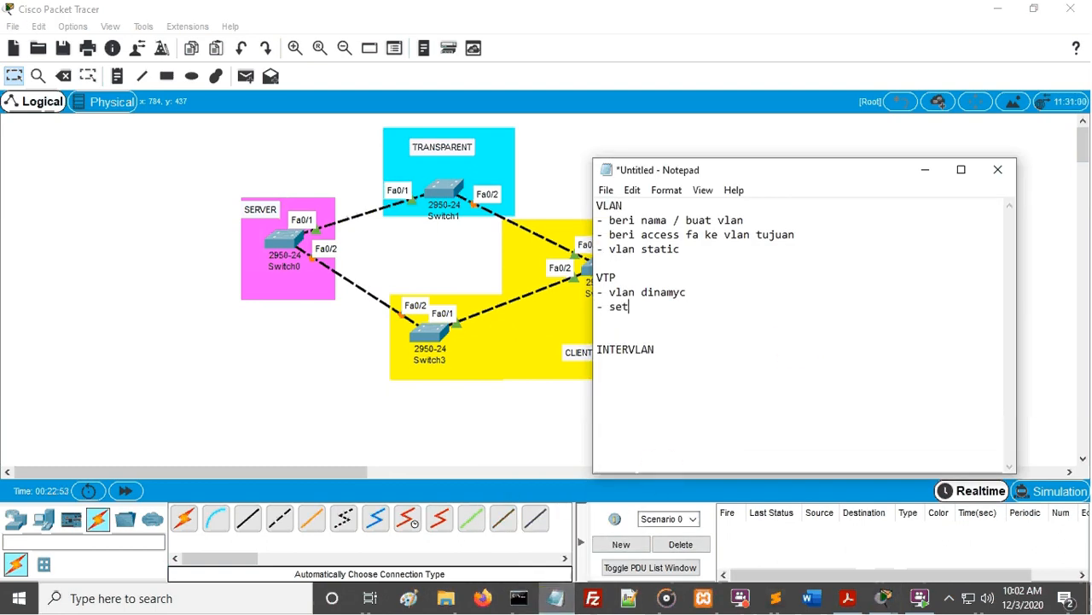
{"action": "type", "text": " int"}
{"action": "key", "text": "Left"}
{"action": "key", "text": "Left"}
{"action": "key", "text": "Left"}
{"action": "key", "text": "Left"}
{"action": "type", "text": "ting"}
{"action": "key", "text": "Right"}
{"action": "key", "text": "Right"}
{"action": "key", "text": "Right"}
{"action": "key", "text": "Right"}
{"action": "type", "text": "fa"}
{"action": "key", "text": "Return"}
- Add the VTP notes "- beri akses mode trunk" and, after a blank line, "- bikin vtp server/trasnparent/client"
{"action": "type", "text": "- ber"}
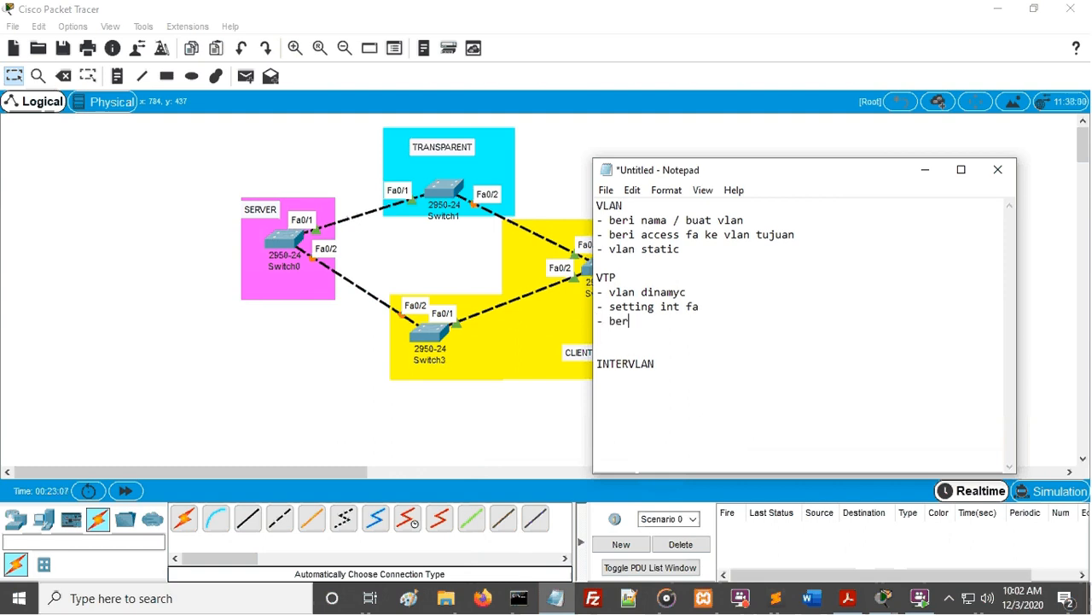
{"action": "type", "text": "i akses mode trunk"}
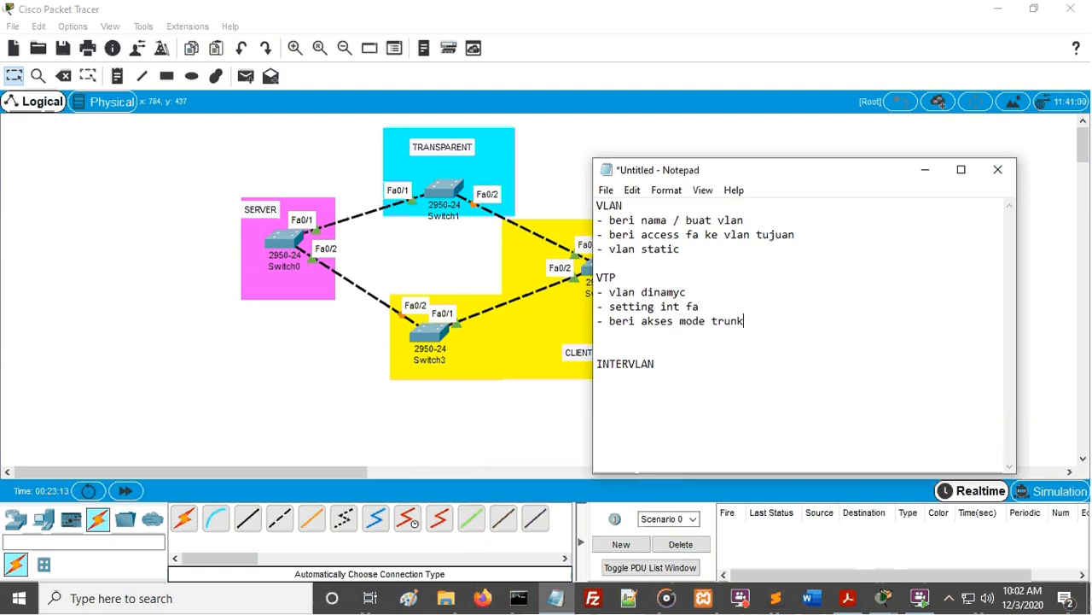
{"action": "key", "text": "Return"}
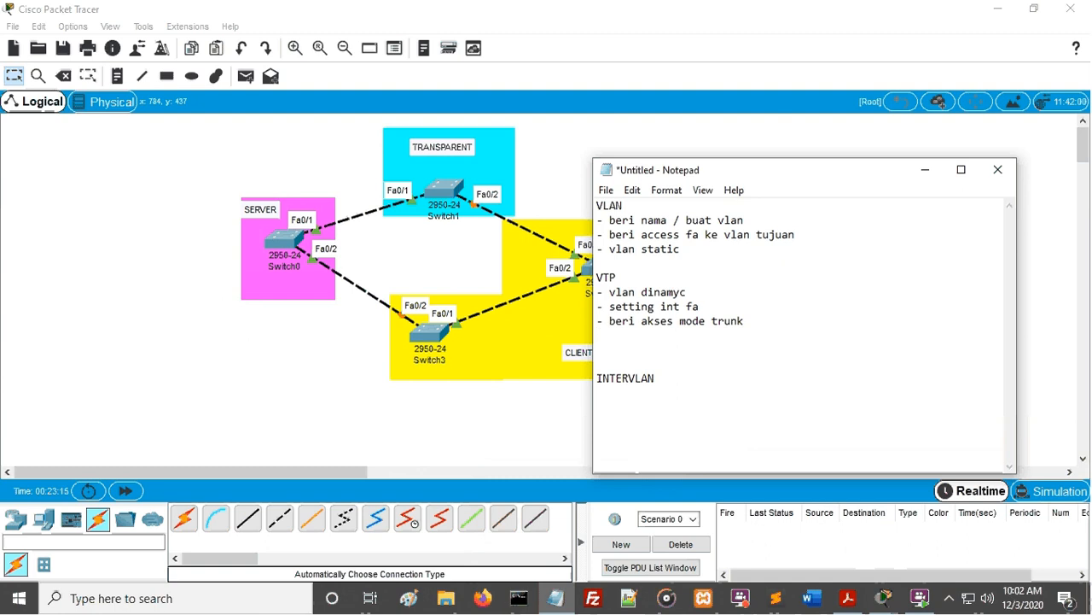
{"action": "key", "text": "Return"}
{"action": "type", "text": "- "}
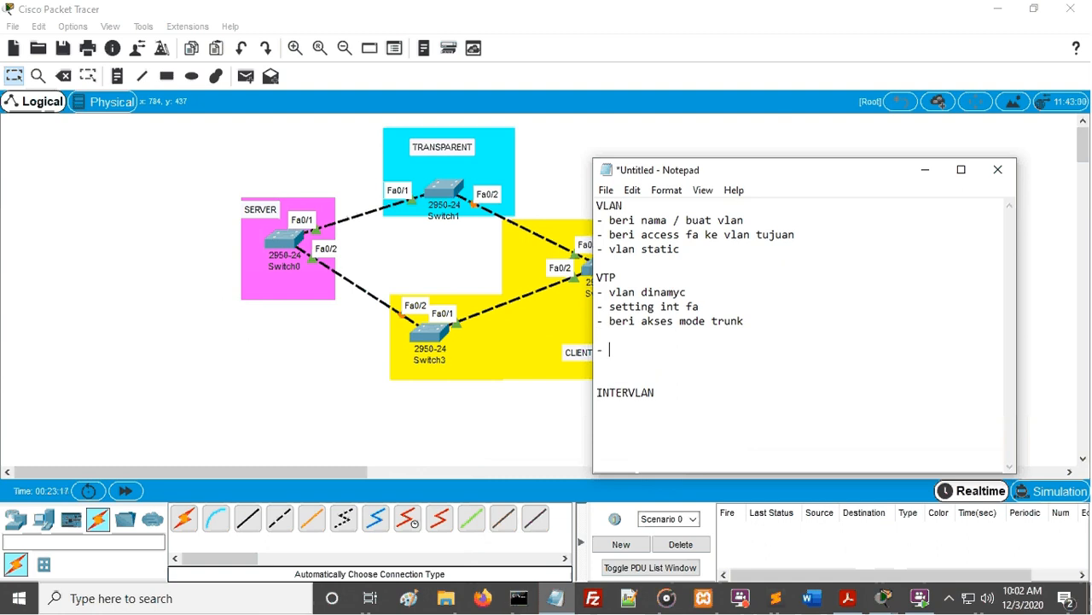
{"action": "type", "text": "bikin vtp server/"}
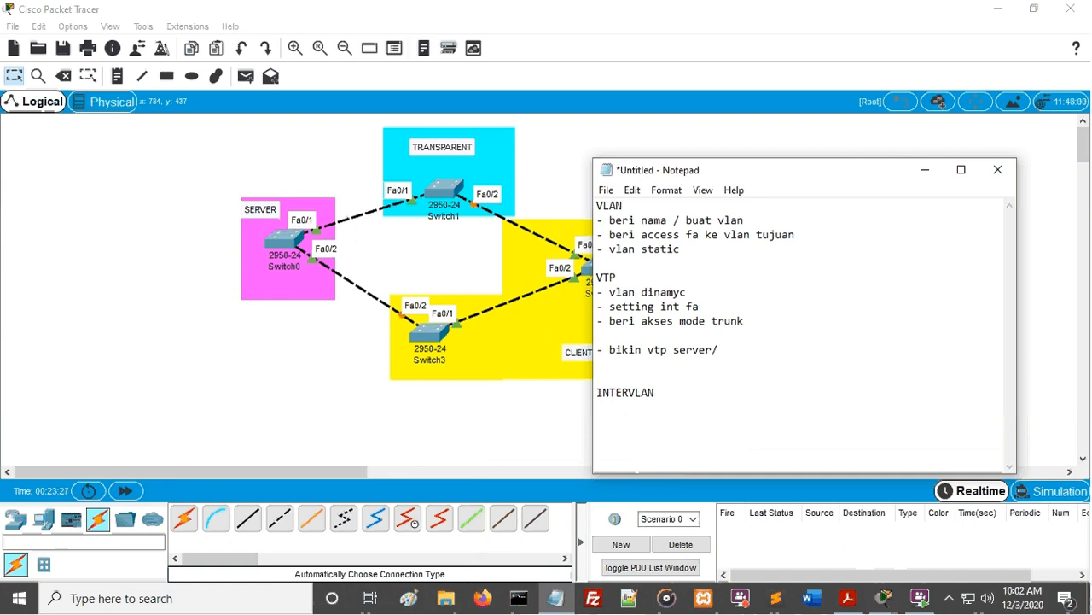
{"action": "type", "text": "trasnparen"}
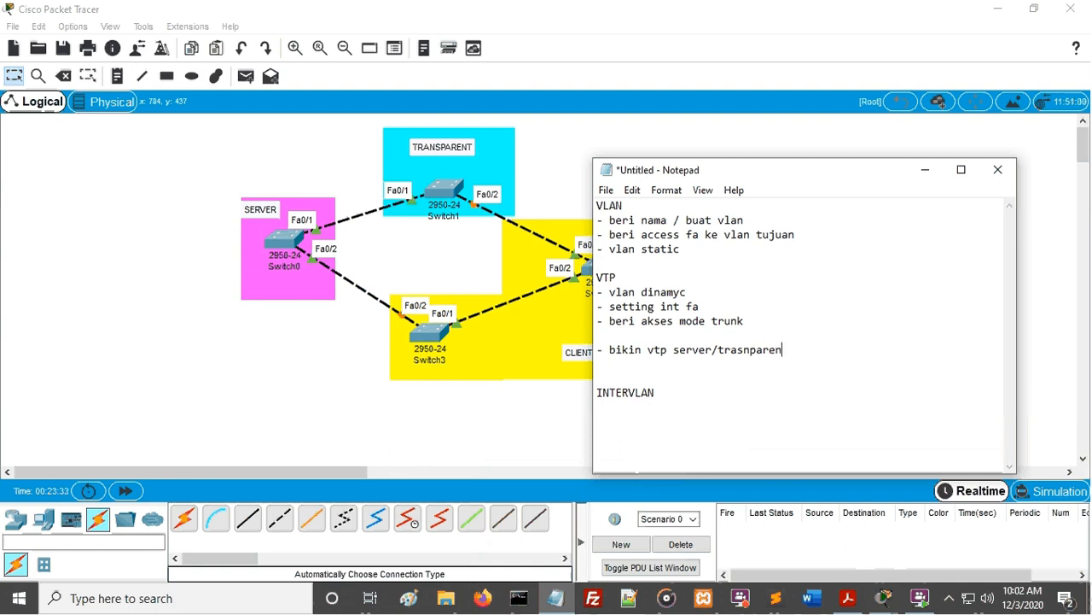
{"action": "type", "text": "t/client"}
- Return to Packet Tracer, open Switch1's command line beside the topology, and start the console session
{"action": "left_click", "coordinate": [524, 433]}
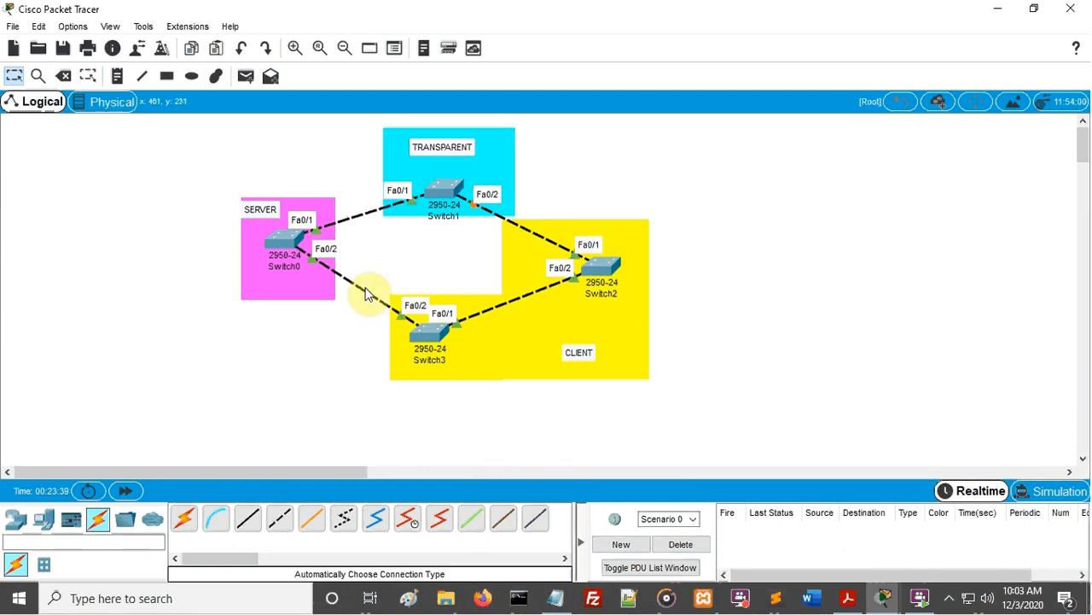
{"action": "left_click", "coordinate": [436, 196]}
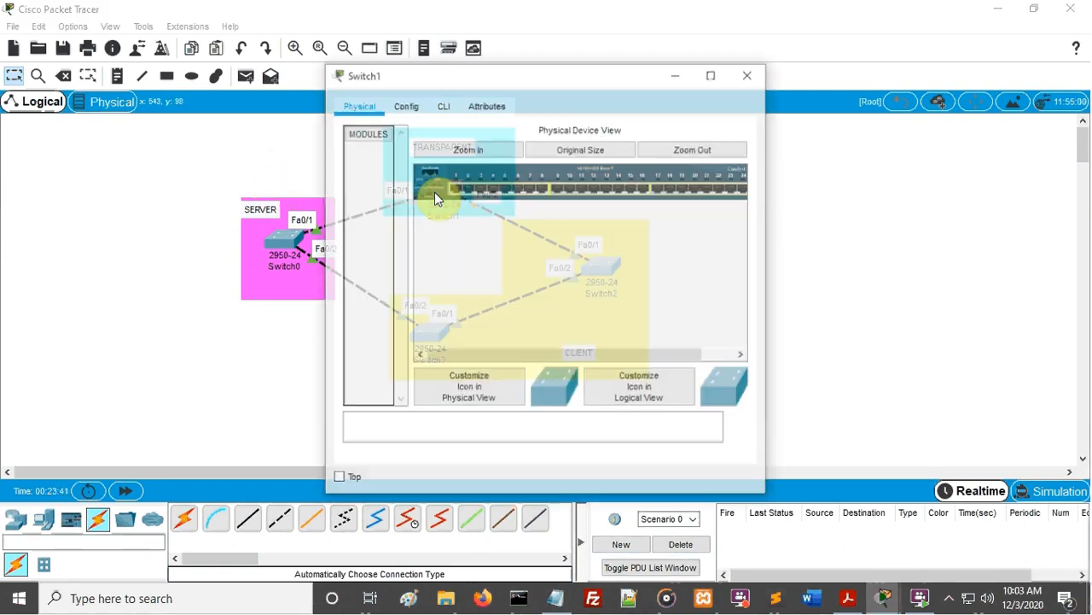
{"action": "left_click", "coordinate": [443, 105]}
{"action": "left_click_drag", "start_coordinate": [472, 77], "coordinate": [792, 66]}
{"action": "key", "text": "Return"}
{"action": "key", "text": "Return"}
{"action": "key", "text": "Return"}
{"action": "key", "text": "Return"}
{"action": "key", "text": "Return"}
{"action": "key", "text": "Return"}
{"action": "key", "text": "Return"}
{"action": "key", "text": "Return"}
{"action": "key", "text": "Return"}
{"action": "key", "text": "Return"}
{"action": "key", "text": "Return"}
{"action": "key", "text": "Return"}
{"action": "key", "text": "Return"}
{"action": "key", "text": "Return"}
{"action": "key", "text": "Return"}
{"action": "key", "text": "Return"}
{"action": "key", "text": "Return"}
{"action": "key", "text": "Return"}
{"action": "key", "text": "Return"}
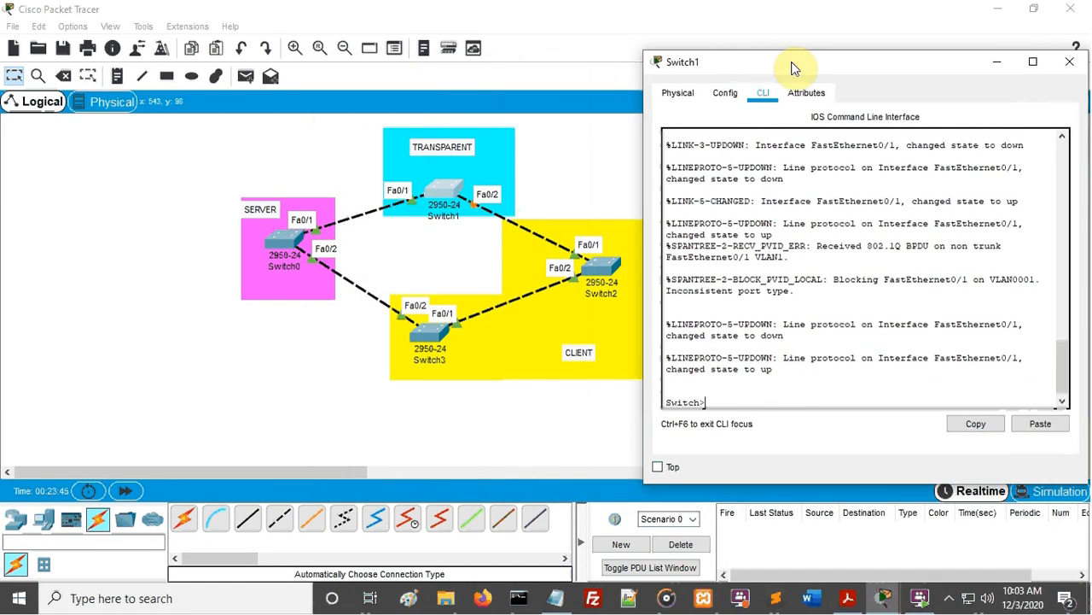
{"action": "key", "text": "Return"}
{"action": "key", "text": "Return"}
- Enter privileged mode and global configuration mode on Switch1 with ena and conf t
{"action": "type", "text": "ena"}
{"action": "key", "text": "Return"}
{"action": "key", "text": "Return"}
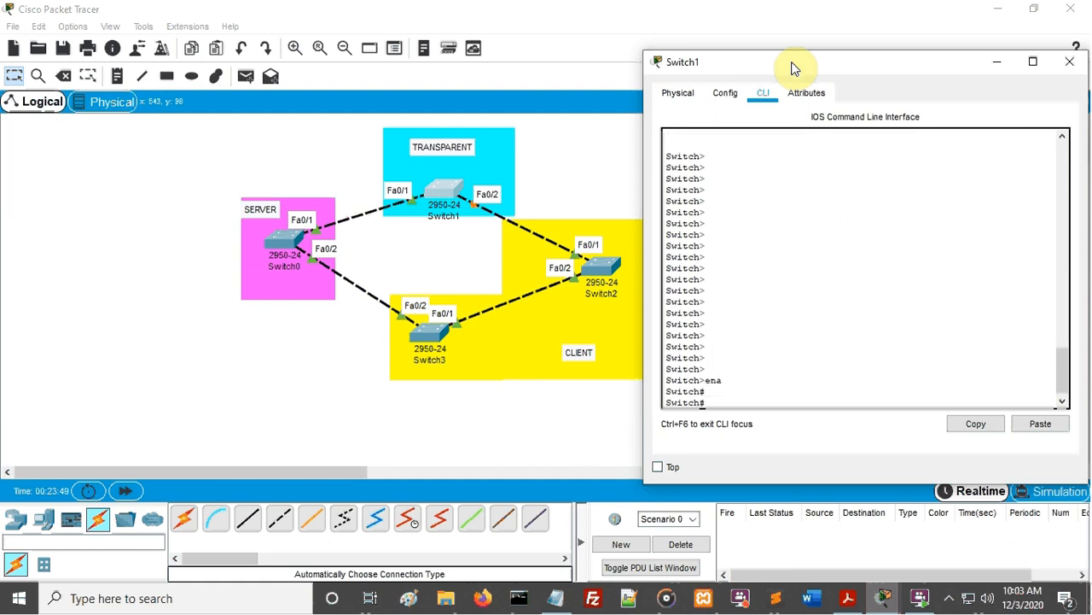
{"action": "type", "text": "conf t"}
{"action": "key", "text": "Return"}
{"action": "key", "text": "Return"}
{"action": "key", "text": "Return"}
{"action": "key", "text": "Return"}
{"action": "key", "text": "Return"}
{"action": "key", "text": "Return"}
{"action": "key", "text": "Return"}
{"action": "key", "text": "Return"}
{"action": "key", "text": "Return"}
{"action": "key", "text": "Return"}
{"action": "key", "text": "Return"}
{"action": "key", "text": "Return"}
{"action": "key", "text": "Return"}
{"action": "key", "text": "Return"}
{"action": "key", "text": "Return"}
{"action": "key", "text": "Return"}
{"action": "key", "text": "Return"}
{"action": "key", "text": "Return"}
{"action": "key", "text": "Return"}
{"action": "key", "text": "Return"}
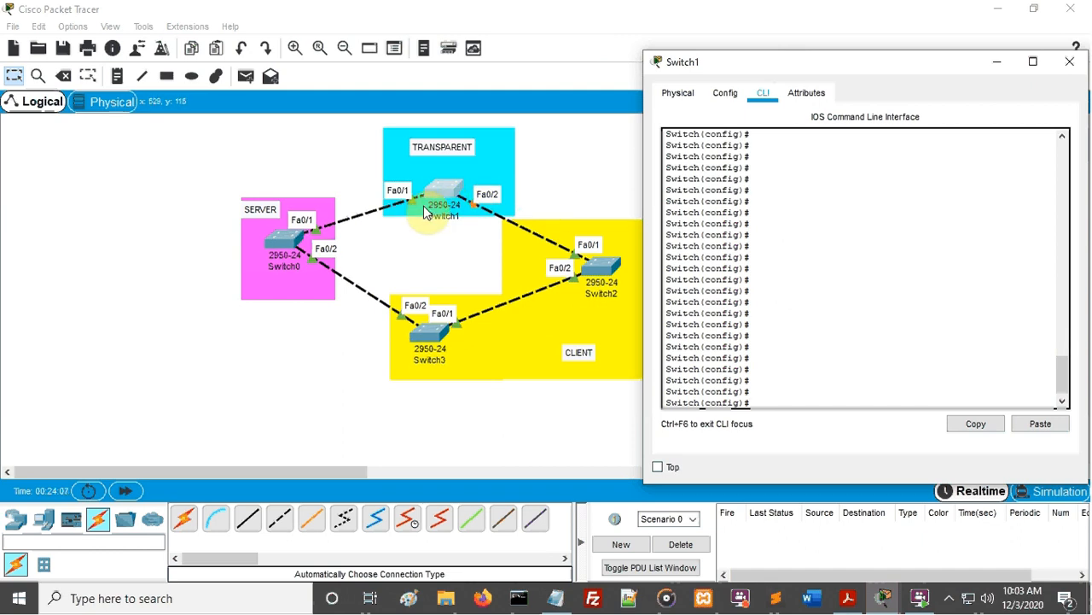
- Put Switch1's ports in trunk mode with int range fa0/1-fa0/2 and sw mode trunk, and return to global configuration mode
{"action": "type", "text": "int range fa0/1-fa0"}
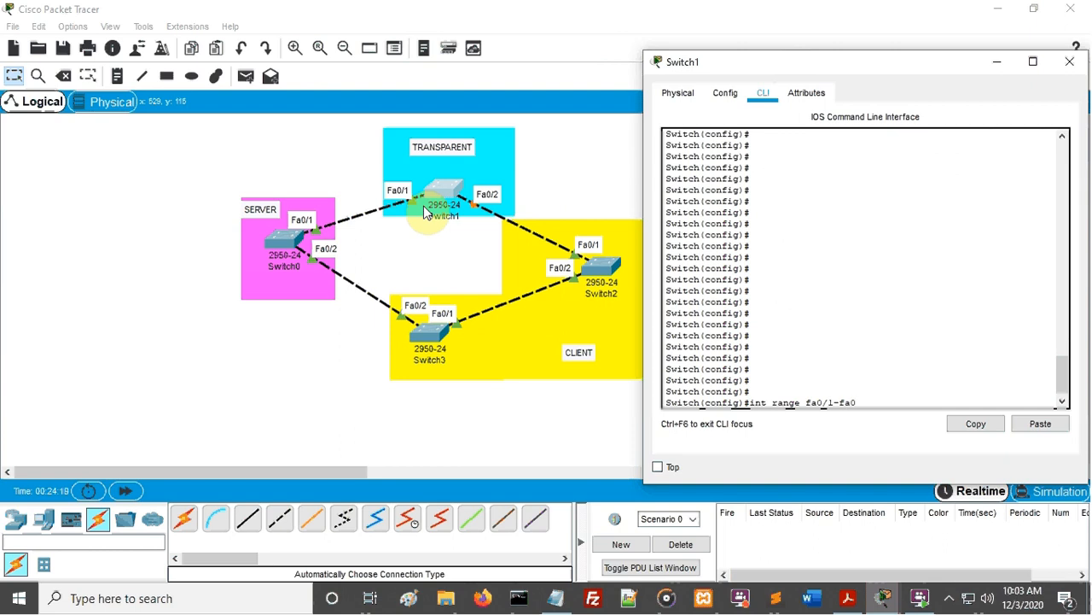
{"action": "type", "text": "/2"}
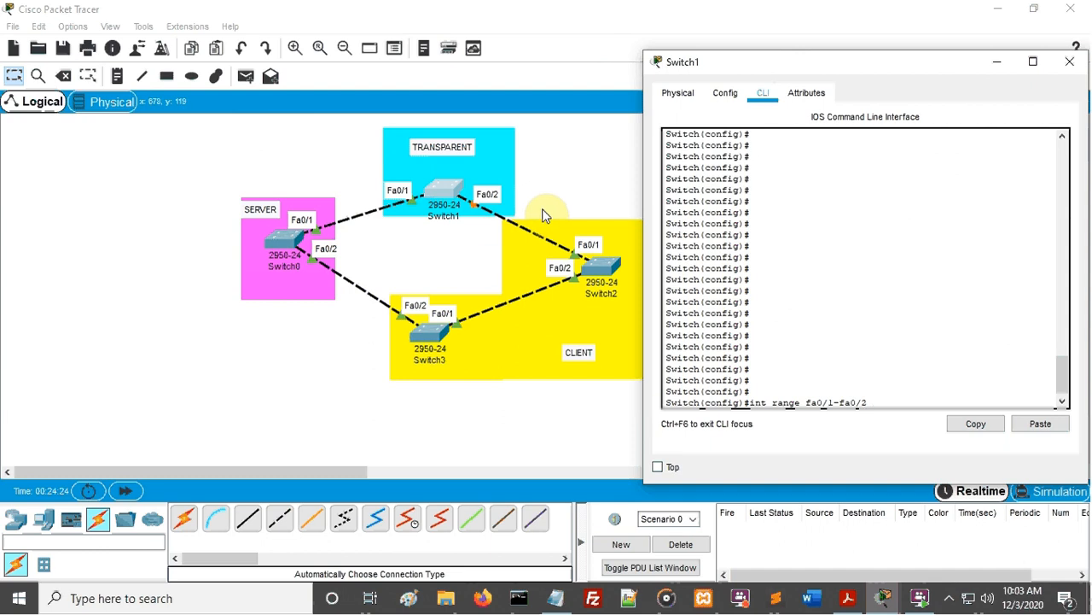
{"action": "key", "text": "Return"}
{"action": "type", "text": "s"}
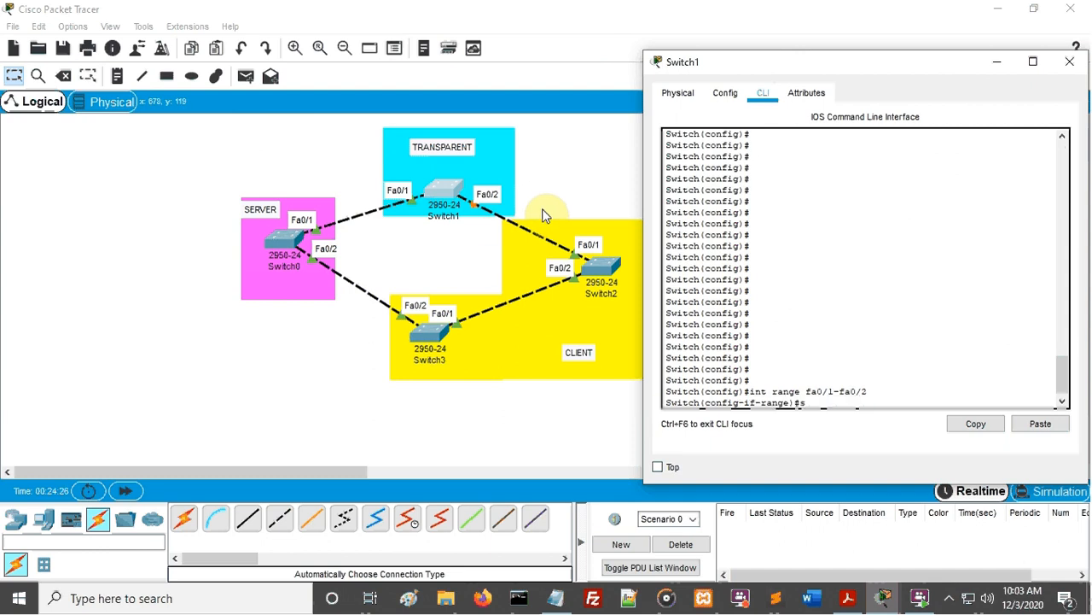
{"action": "type", "text": "w mode trunk"}
{"action": "key", "text": "Return"}
{"action": "key", "text": "Return"}
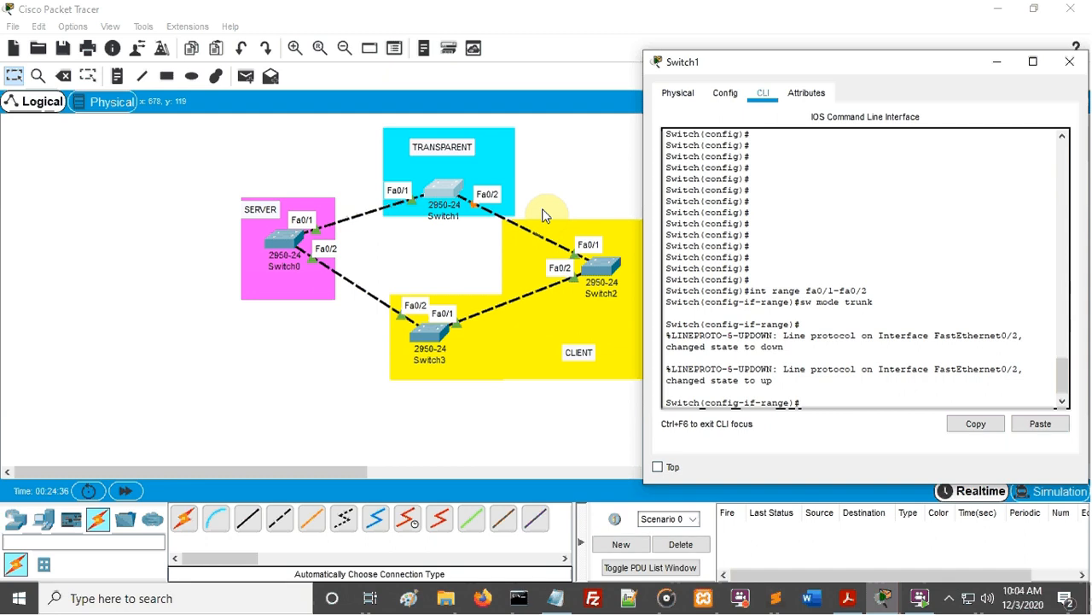
{"action": "type", "text": "ex"}
{"action": "key", "text": "Return"}
{"action": "key", "text": "Return"}
{"action": "key", "text": "Return"}
{"action": "key", "text": "Return"}
{"action": "key", "text": "Return"}
{"action": "key", "text": "Return"}
{"action": "key", "text": "Return"}
{"action": "key", "text": "Return"}
{"action": "key", "text": "Return"}
{"action": "key", "text": "Return"}
{"action": "key", "text": "Return"}
{"action": "key", "text": "Return"}
{"action": "key", "text": "Return"}
{"action": "key", "text": "Return"}
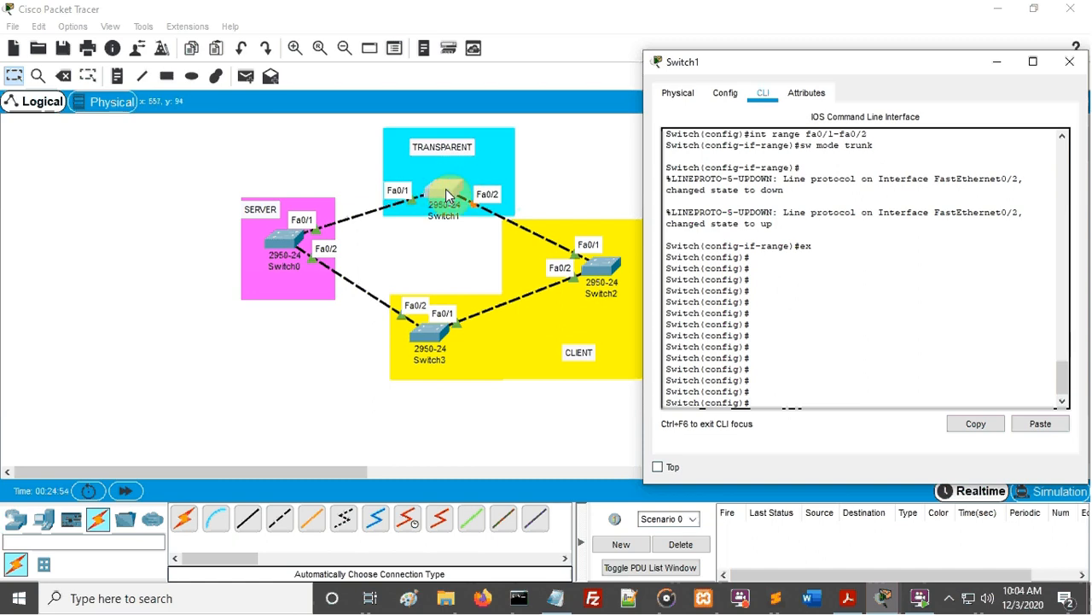
- Set Switch1 to VTP transparent mode with vtp mode transparent
{"action": "type", "text": "vtp mode tra"}
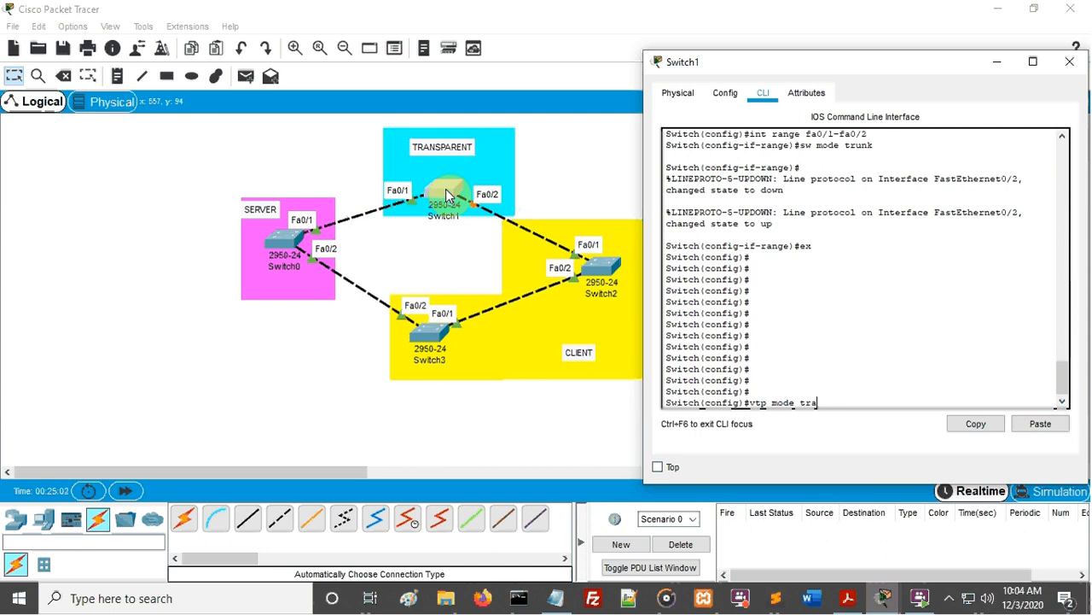
{"action": "key", "text": "Tab"}
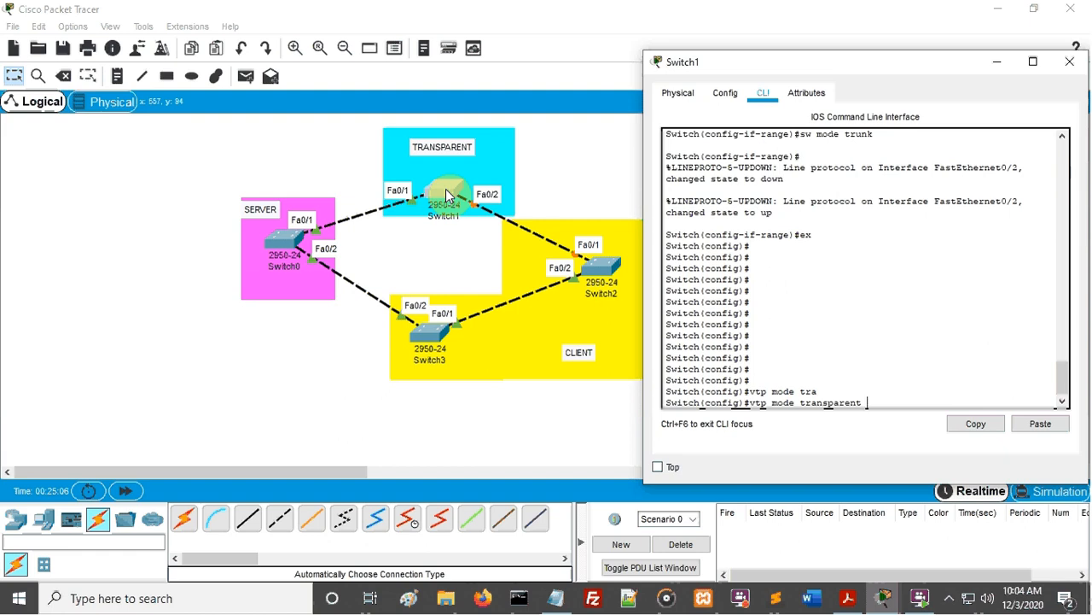
{"action": "key", "text": "Return"}
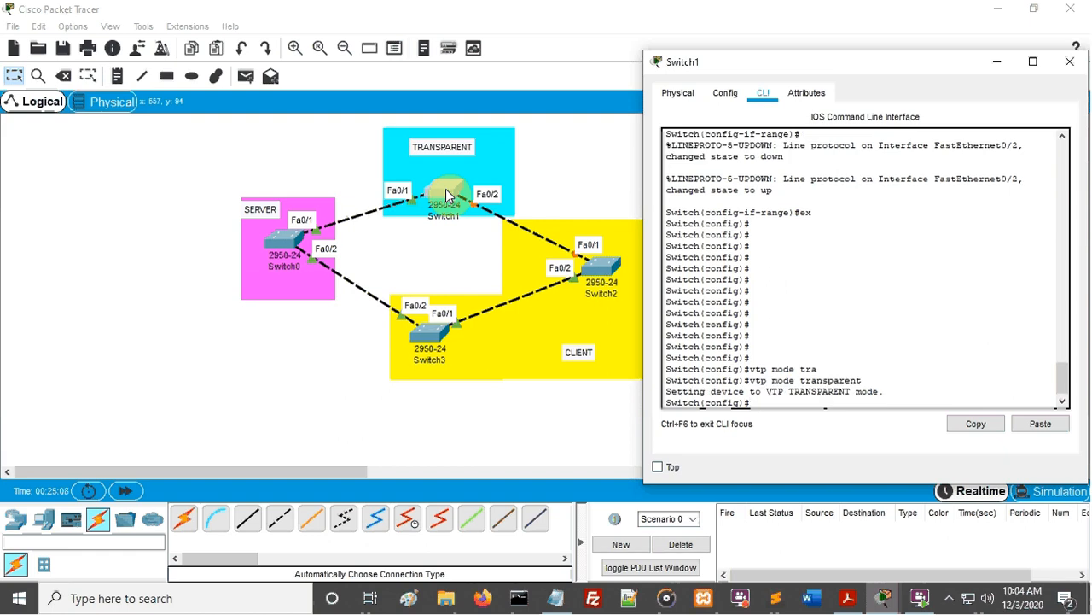
- Set Switch1's VTP domain to jaringan and enter the VTP password with vtp pass
{"action": "type", "text": "vtp domain jarinf"}
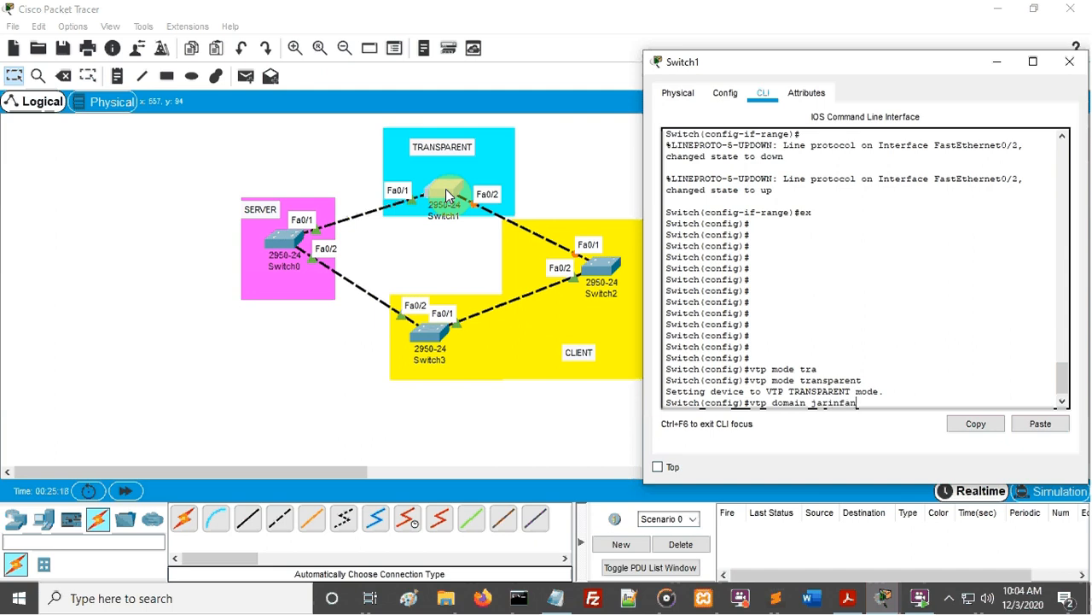
{"action": "key", "text": "BackSpace"}
{"action": "type", "text": "gan"}
{"action": "key", "text": "Return"}
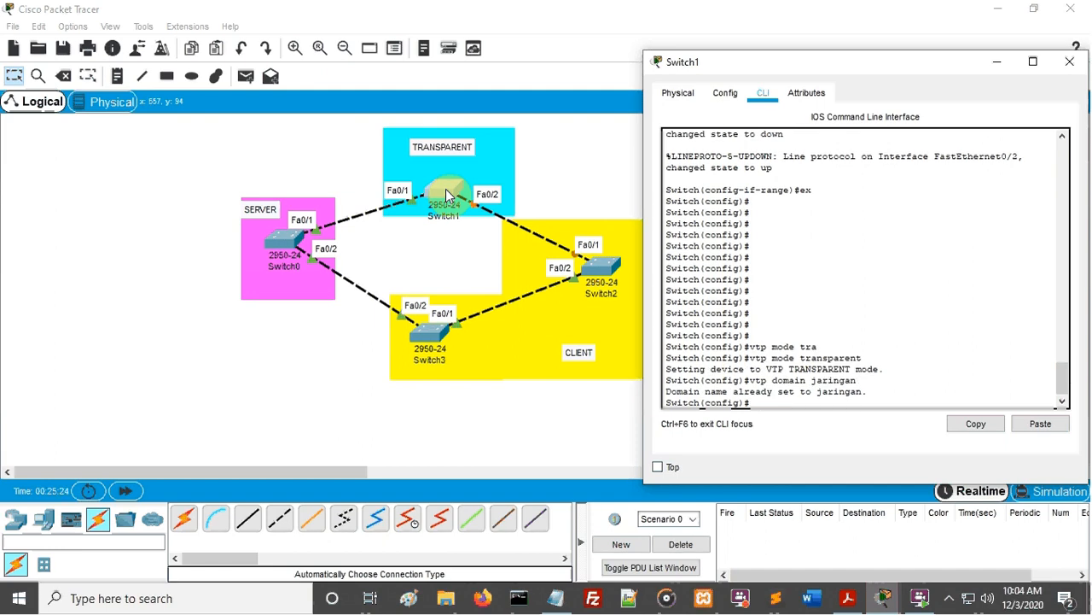
{"action": "type", "text": "vtp pass 123"}
{"action": "key", "text": "Return"}
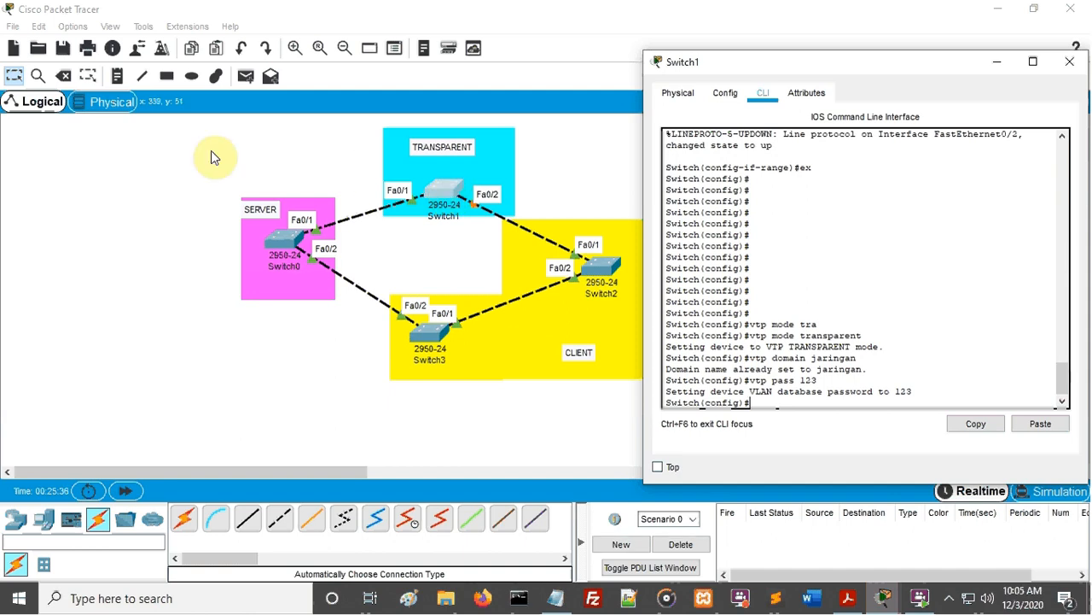
- Open Switch2's command line, place its window beside the topology, and start the console session
{"action": "left_click", "coordinate": [597, 162]}
{"action": "left_click", "coordinate": [595, 268]}
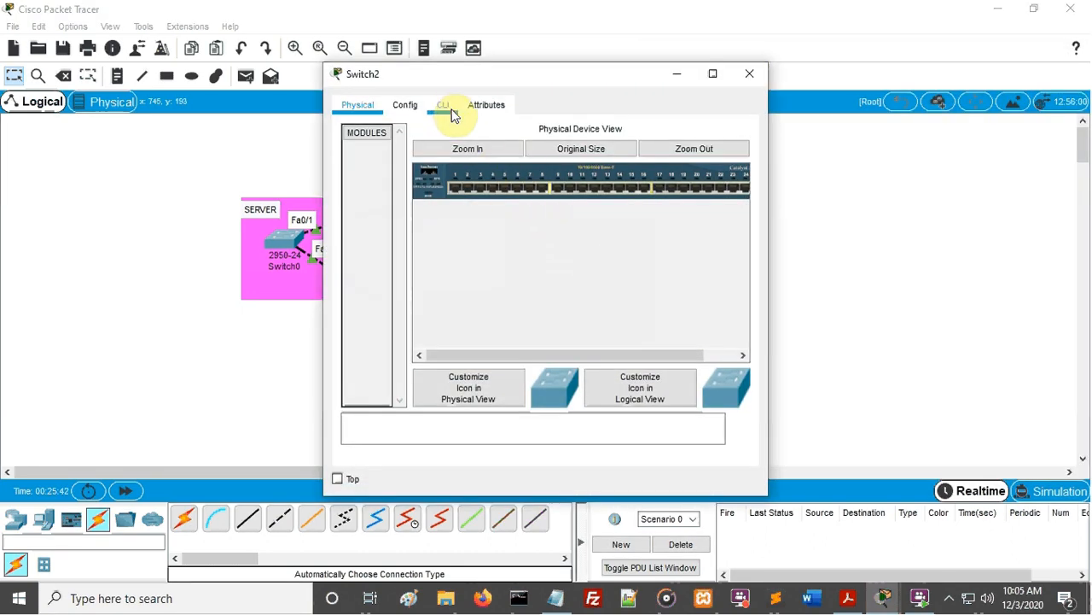
{"action": "left_click", "coordinate": [447, 108]}
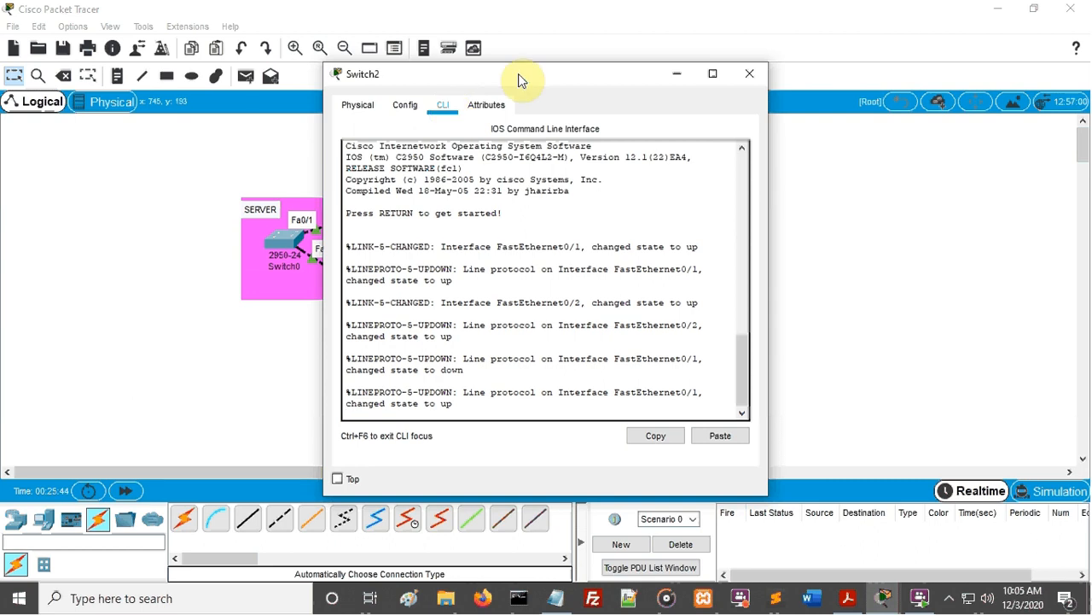
{"action": "left_click_drag", "start_coordinate": [524, 78], "coordinate": [857, 69]}
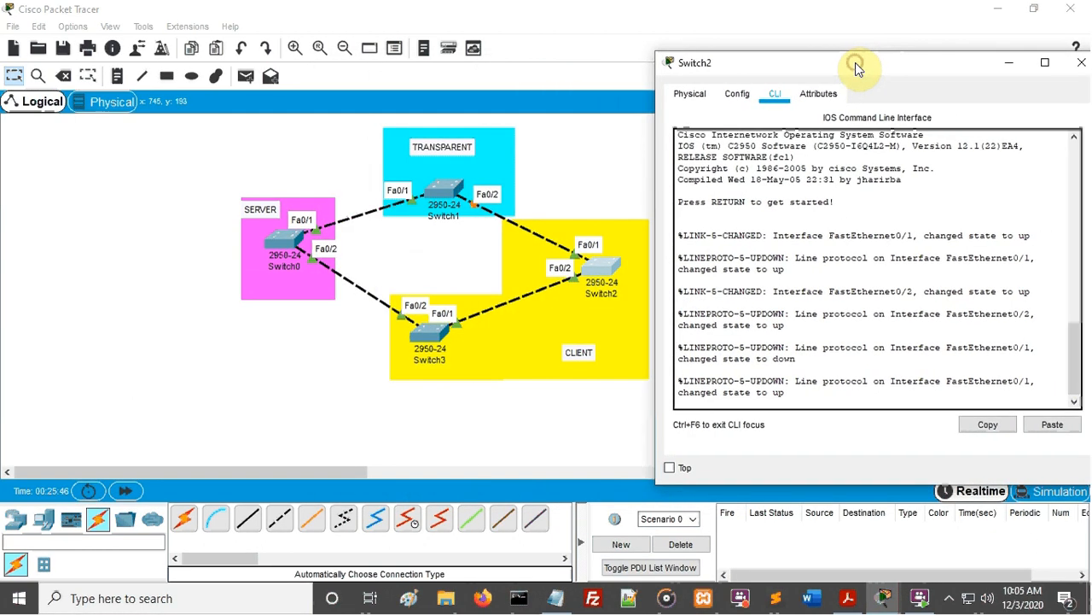
{"action": "key", "text": "Return"}
- Enter privileged mode and global configuration mode on Switch2 with ena and conf t
{"action": "type", "text": "ena"}
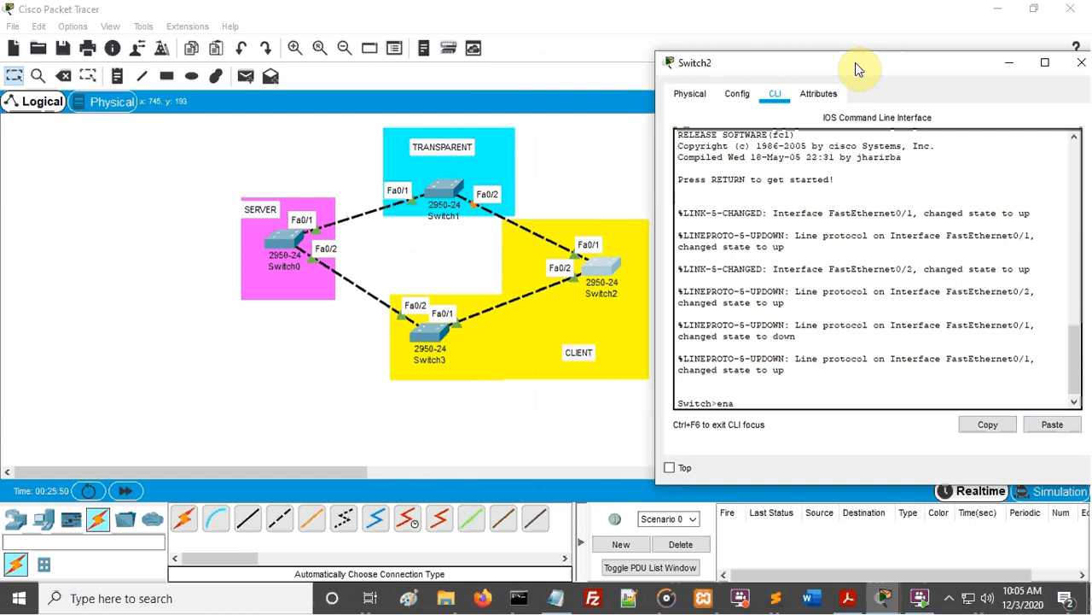
{"action": "key", "text": "Return"}
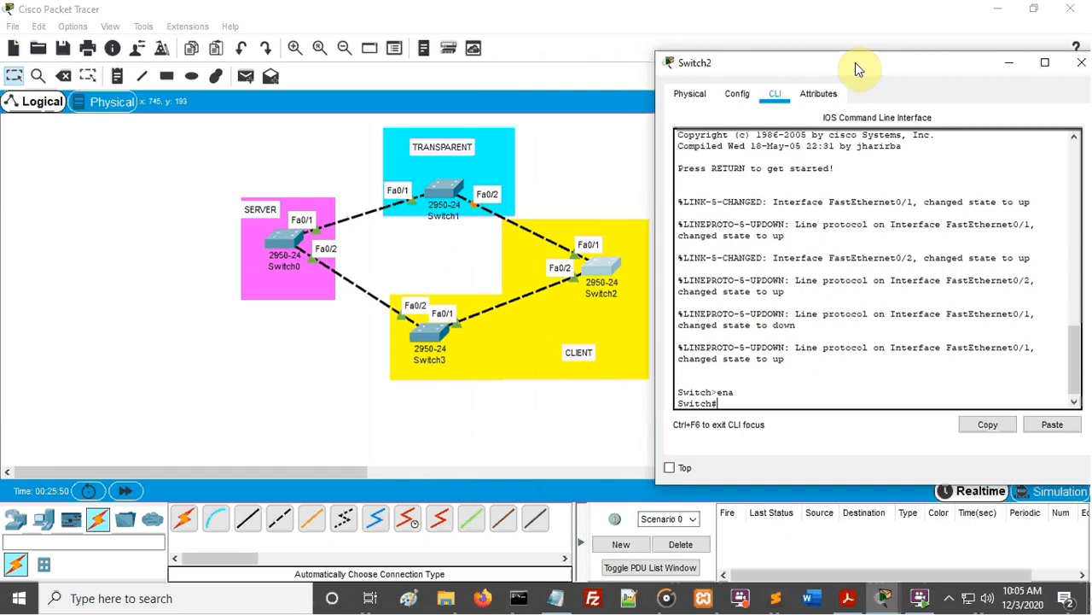
{"action": "type", "text": "conf t"}
{"action": "key", "text": "Return"}
{"action": "key", "text": "Return"}
{"action": "key", "text": "Return"}
{"action": "key", "text": "Return"}
{"action": "key", "text": "Return"}
{"action": "key", "text": "Return"}
{"action": "key", "text": "Return"}
{"action": "key", "text": "Return"}
{"action": "key", "text": "Return"}
{"action": "key", "text": "Return"}
{"action": "key", "text": "Return"}
{"action": "key", "text": "Return"}
{"action": "key", "text": "Return"}
{"action": "key", "text": "Return"}
{"action": "key", "text": "Return"}
{"action": "key", "text": "Return"}
{"action": "key", "text": "Return"}
{"action": "key", "text": "Return"}
{"action": "key", "text": "Return"}
{"action": "key", "text": "Return"}
{"action": "key", "text": "Return"}
{"action": "key", "text": "Return"}
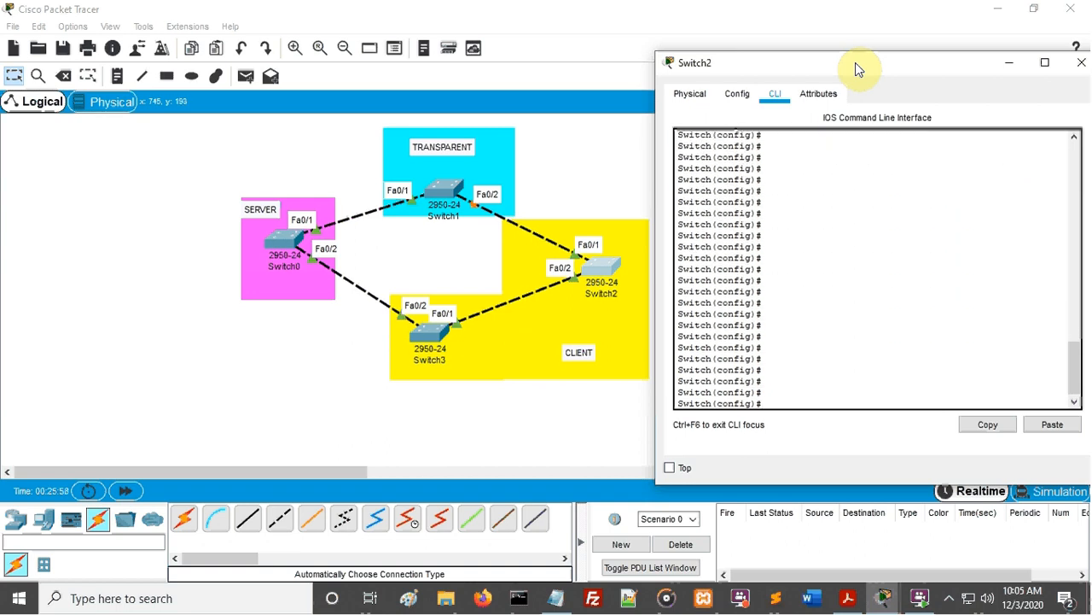
- Put Switch2's ports in trunk mode with int range fa0/1-fa0/2 and sw mode trunk, and return to global configuration mode
{"action": "type", "text": "int range fa0/1-fa0/2"}
{"action": "key", "text": "Return"}
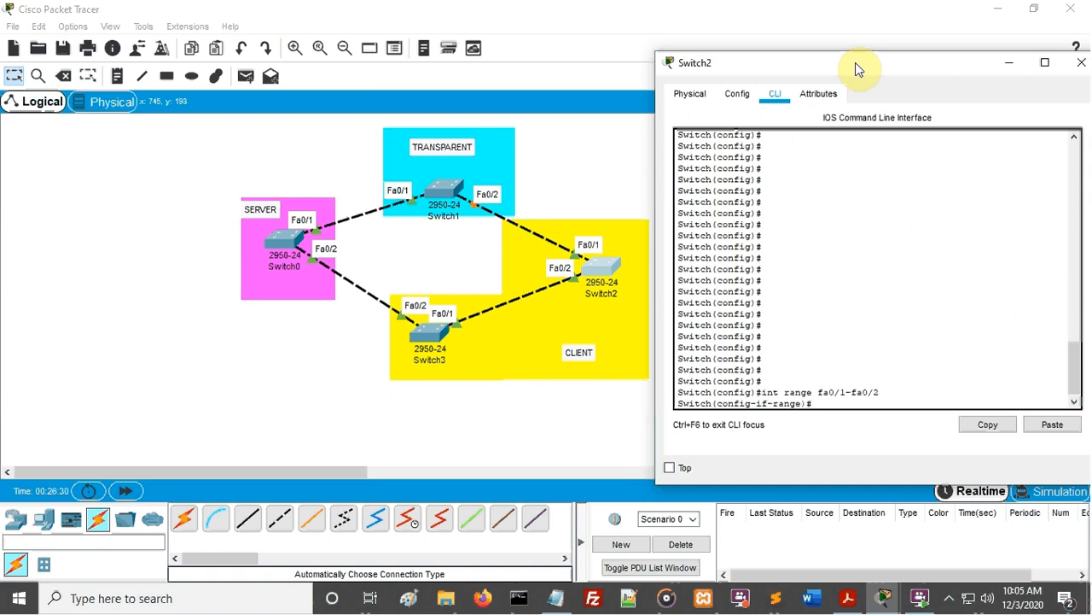
{"action": "type", "text": "sw mode trunk"}
{"action": "key", "text": "Return"}
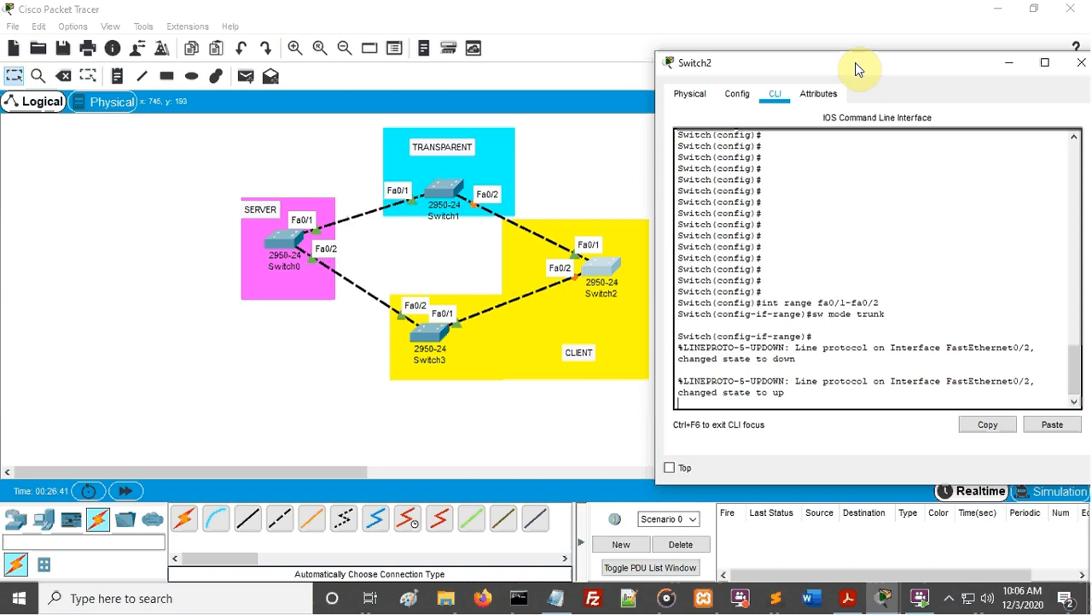
{"action": "key", "text": "Return"}
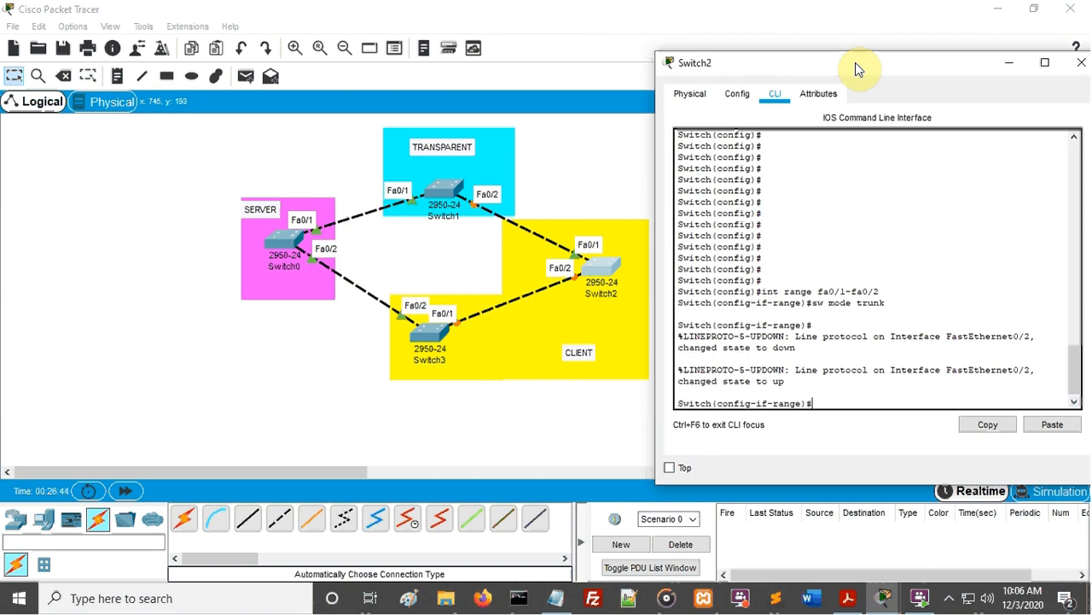
{"action": "type", "text": "exi"}
{"action": "key", "text": "Return"}
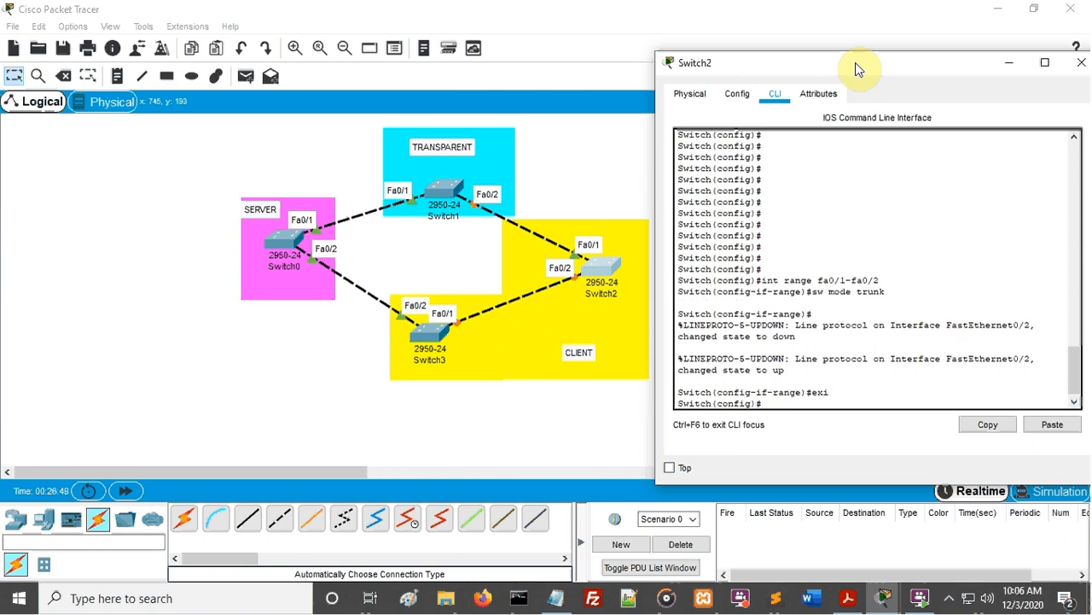
{"action": "key", "text": "Return"}
{"action": "key", "text": "Return"}
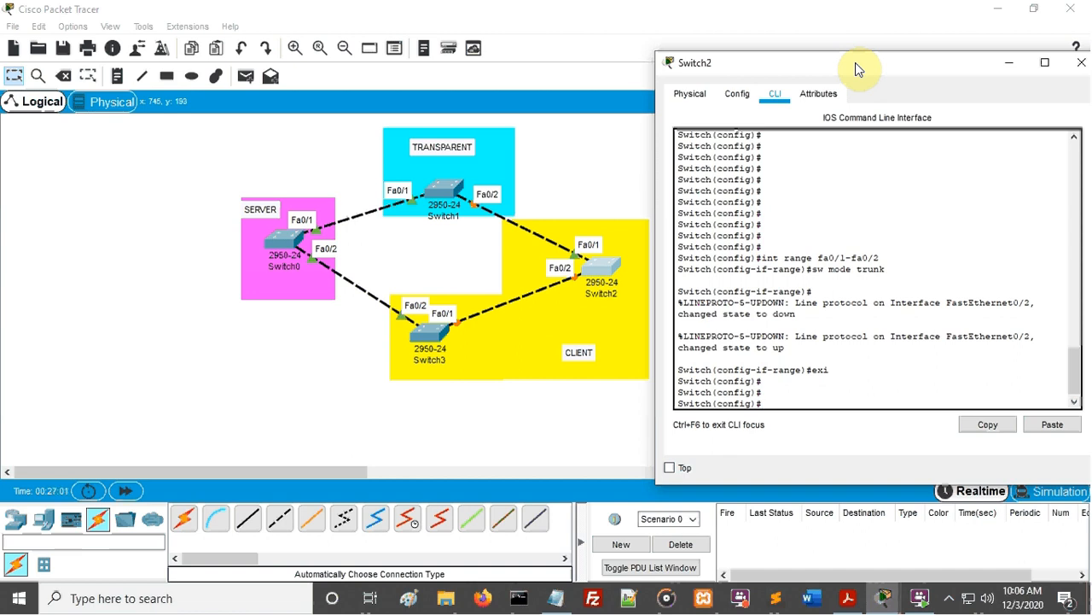
- Set Switch2 to VTP client mode with vtp mode client
{"action": "type", "text": "vtp mode cl"}
{"action": "key", "text": "Tab"}
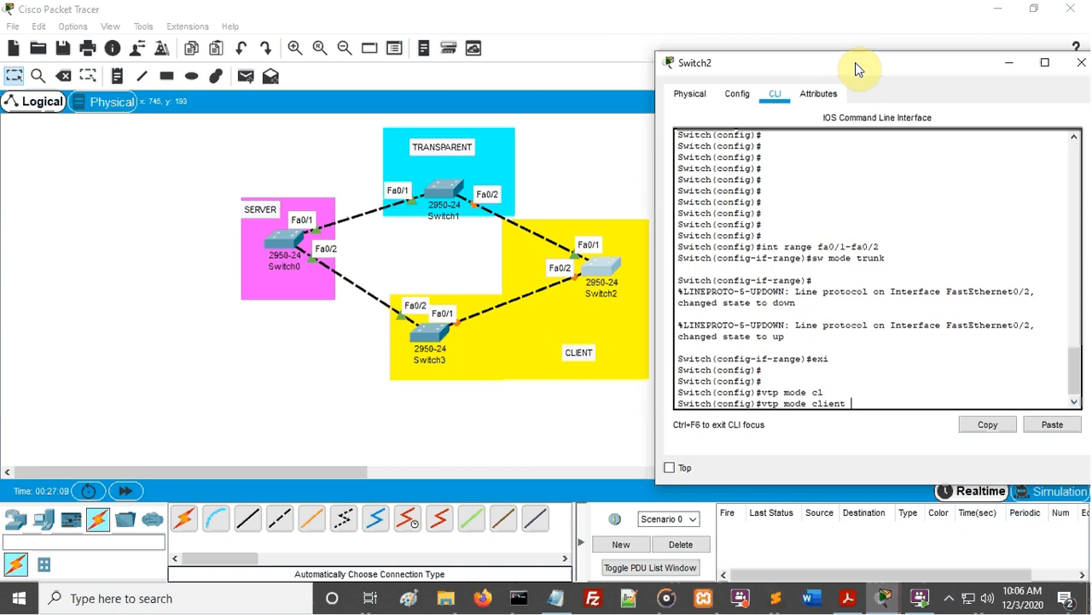
{"action": "key", "text": "Return"}
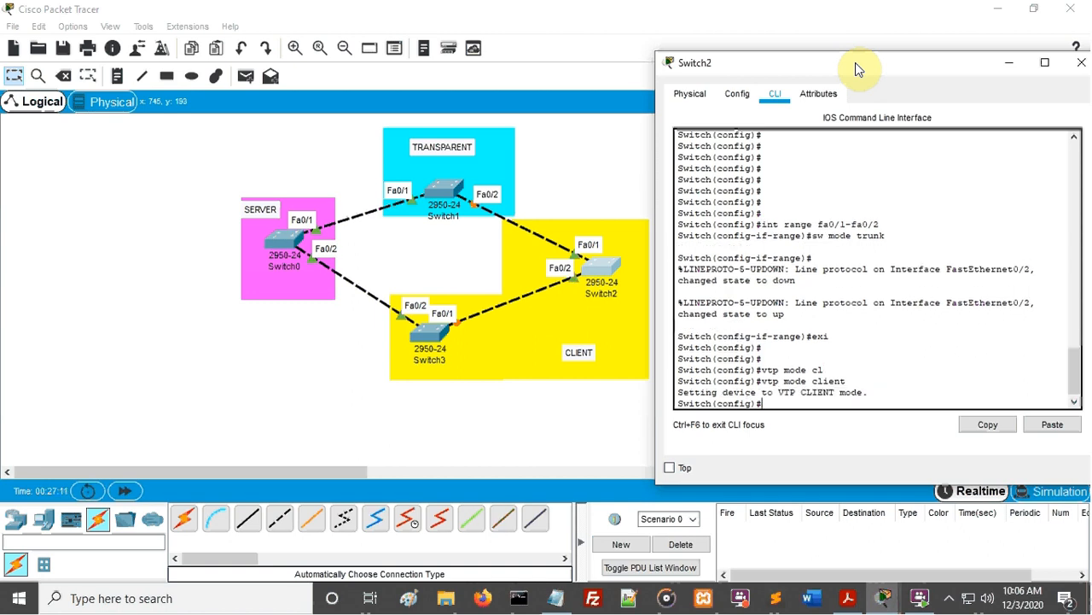
- Set Switch2's VTP domain to jaringan with vtp domain
{"action": "type", "text": "vtp"}
{"action": "type", "text": " pas"}
{"action": "type", "text": "s"}
{"action": "key", "text": "BackSpace"}
{"action": "key", "text": "BackSpace"}
{"action": "key", "text": "BackSpace"}
{"action": "type", "text": "dom"}
{"action": "type", "text": "a"}
{"action": "type", "text": "imn"}
{"action": "key", "text": "BackSpace"}
{"action": "key", "text": "BackSpace"}
{"action": "type", "text": "n jaringan"}
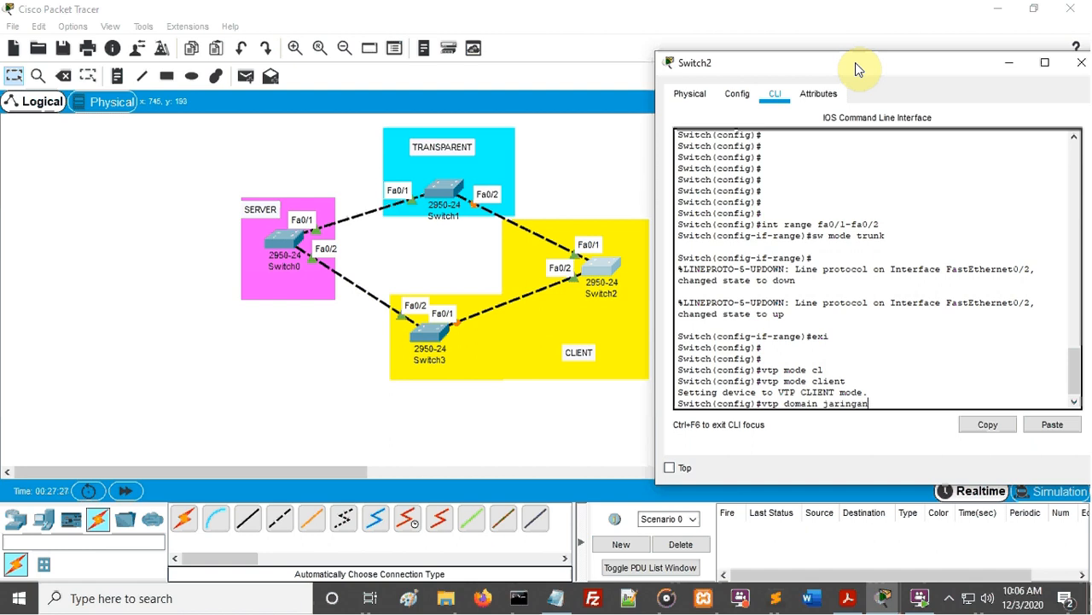
{"action": "key", "text": "Return"}
- Enter the VTP password on Switch2 with vtp pass
{"action": "type", "text": "vtp pass"}
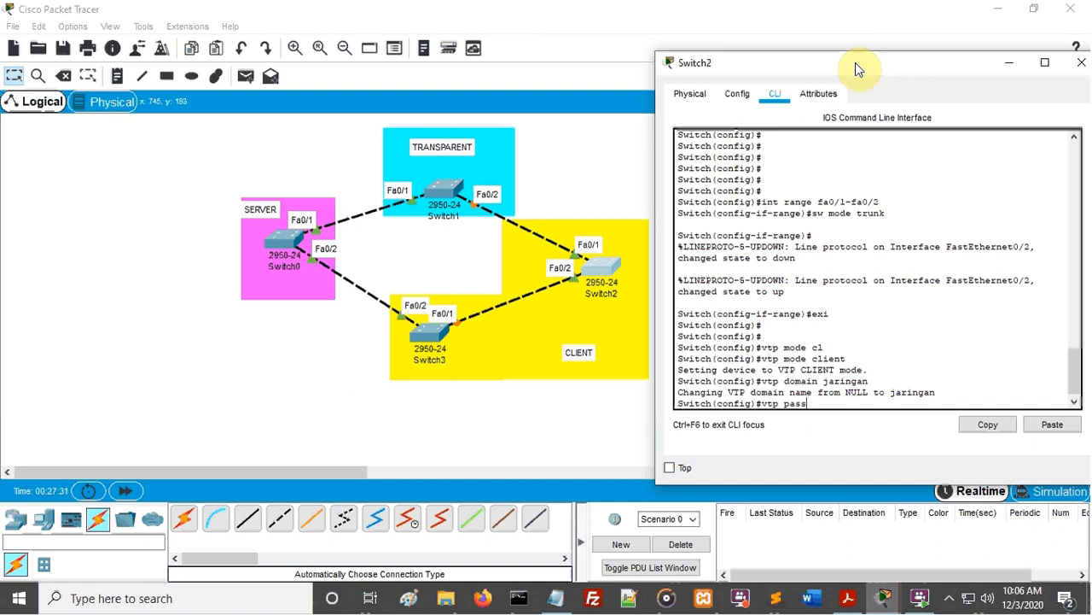
{"action": "type", "text": " 123"}
{"action": "key", "text": "Return"}
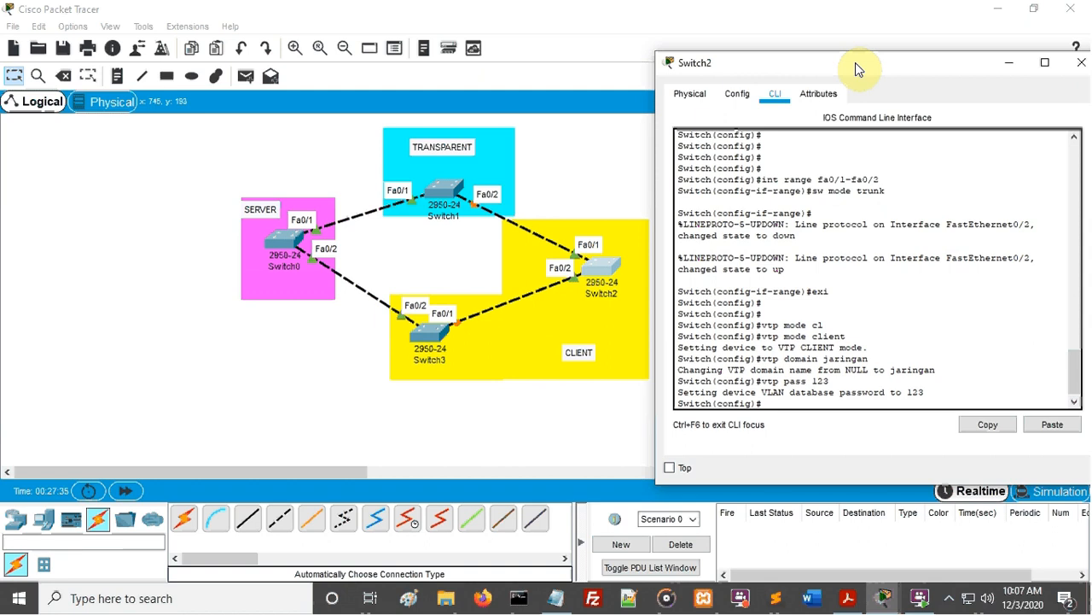
- Leave global configuration mode on Switch2 and examine its VLAN table with sh vl
{"action": "type", "text": "ex"}
{"action": "key", "text": "Return"}
{"action": "key", "text": "Return"}
{"action": "key", "text": "Return"}
{"action": "type", "text": "sh vl"}
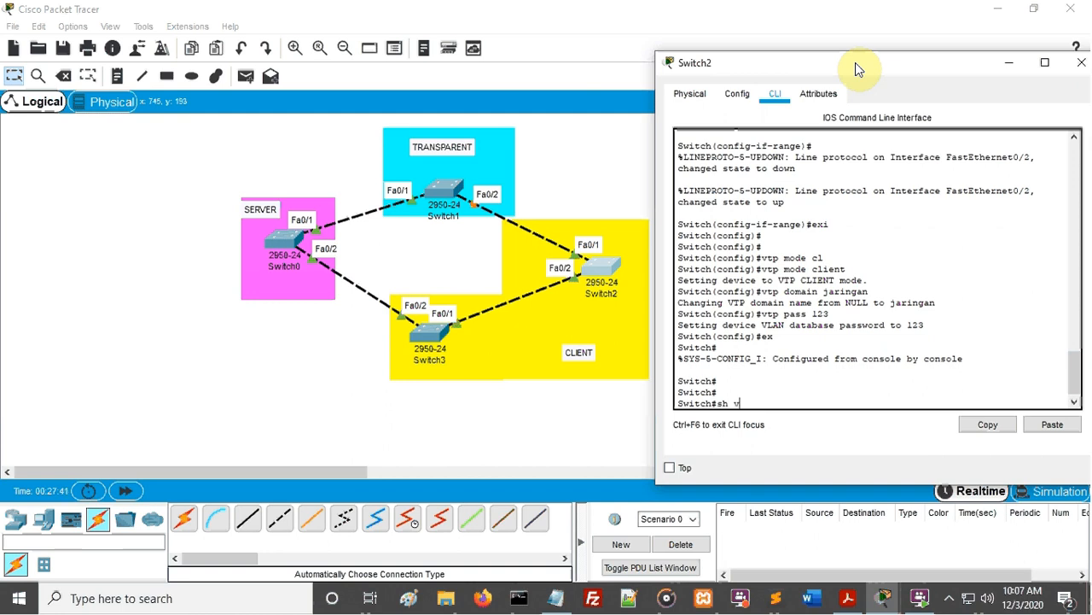
{"action": "key", "text": "Return"}
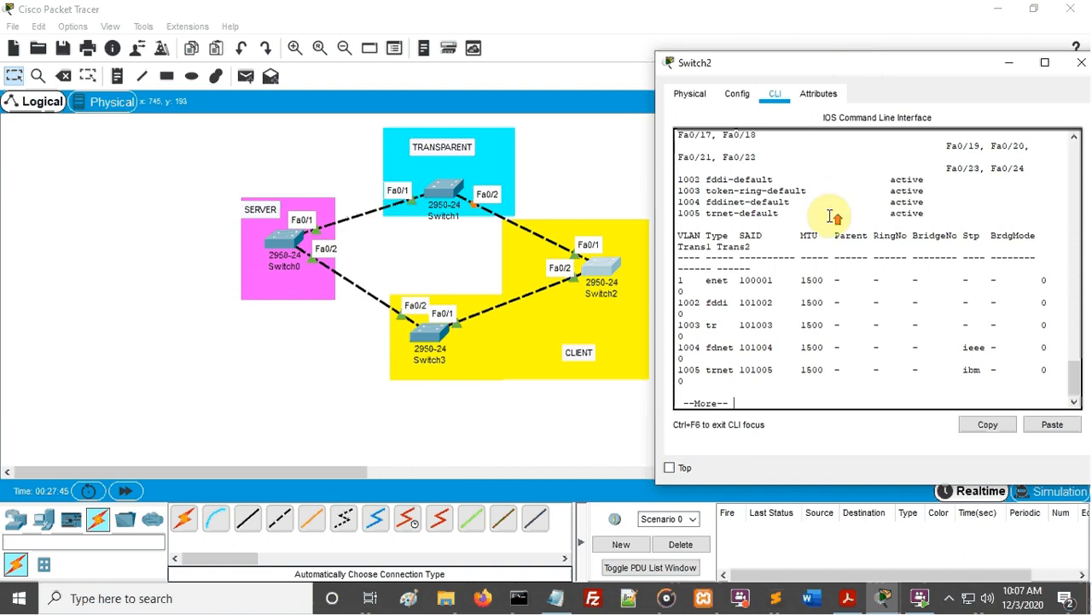
{"action": "scroll", "coordinate": [830, 215], "scroll_direction": "up", "scroll_amount": 4}
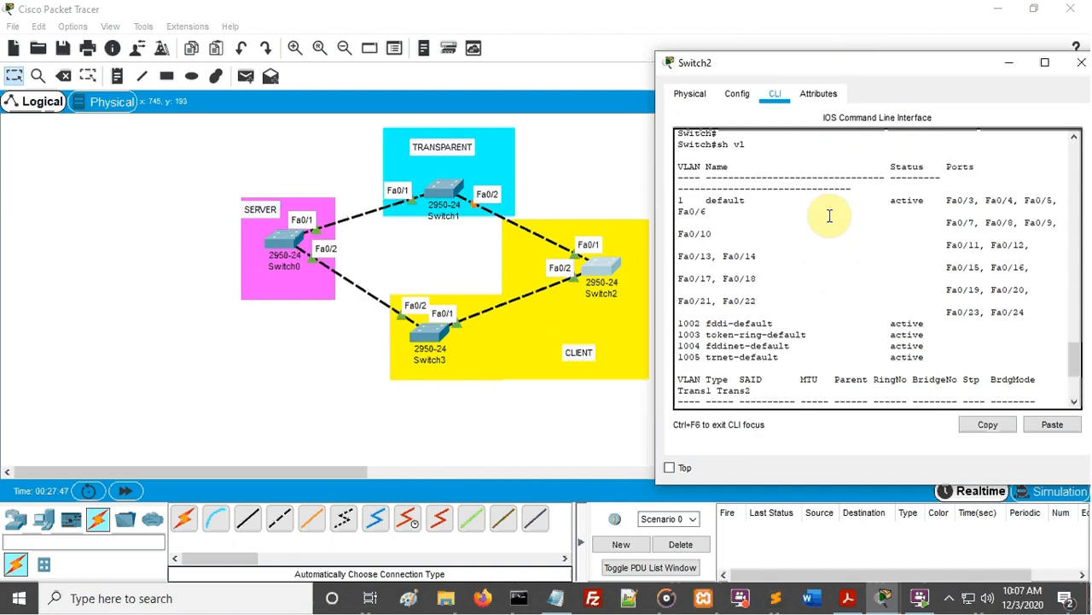
{"action": "scroll", "coordinate": [830, 215], "scroll_direction": "up", "scroll_amount": 2}
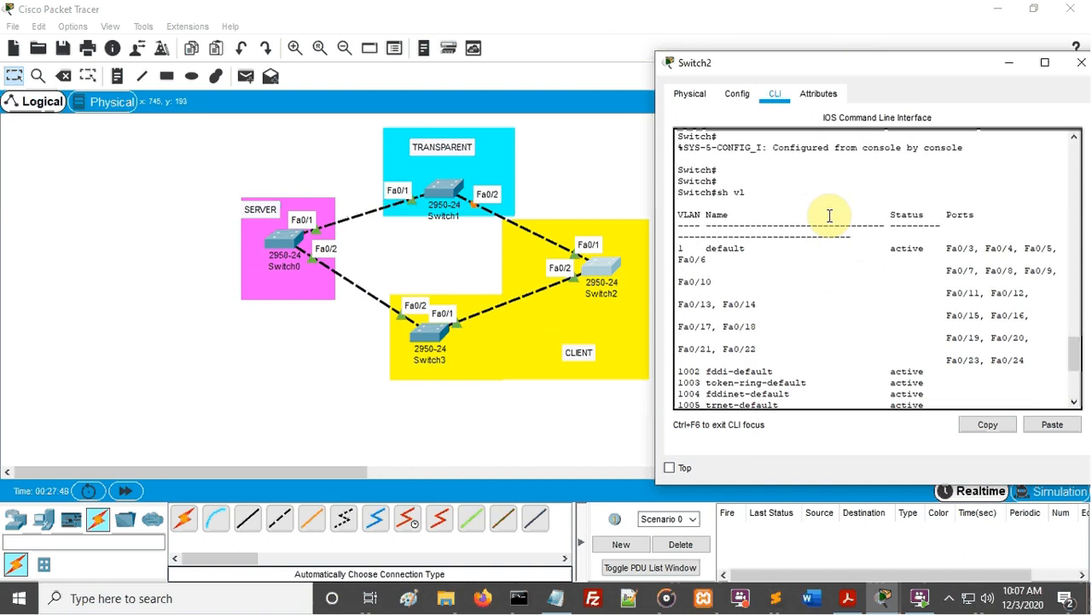
{"action": "scroll", "coordinate": [830, 215], "scroll_direction": "down", "scroll_amount": 8}
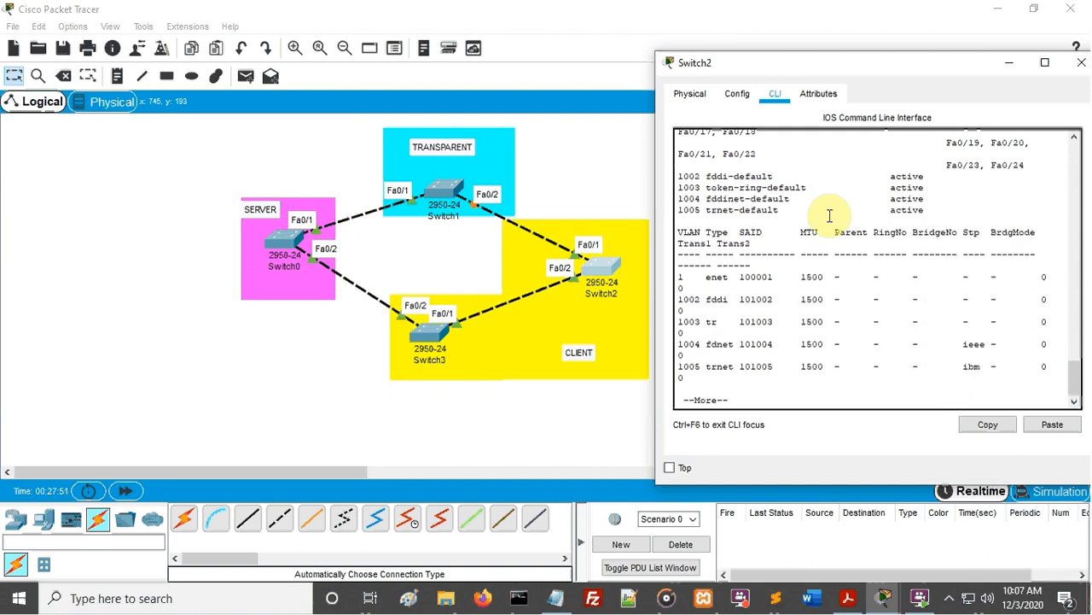
- Bring up Switch0's command line, then switch to the Notepad notes and move their window over the topology beside it
{"action": "left_click", "coordinate": [300, 258]}
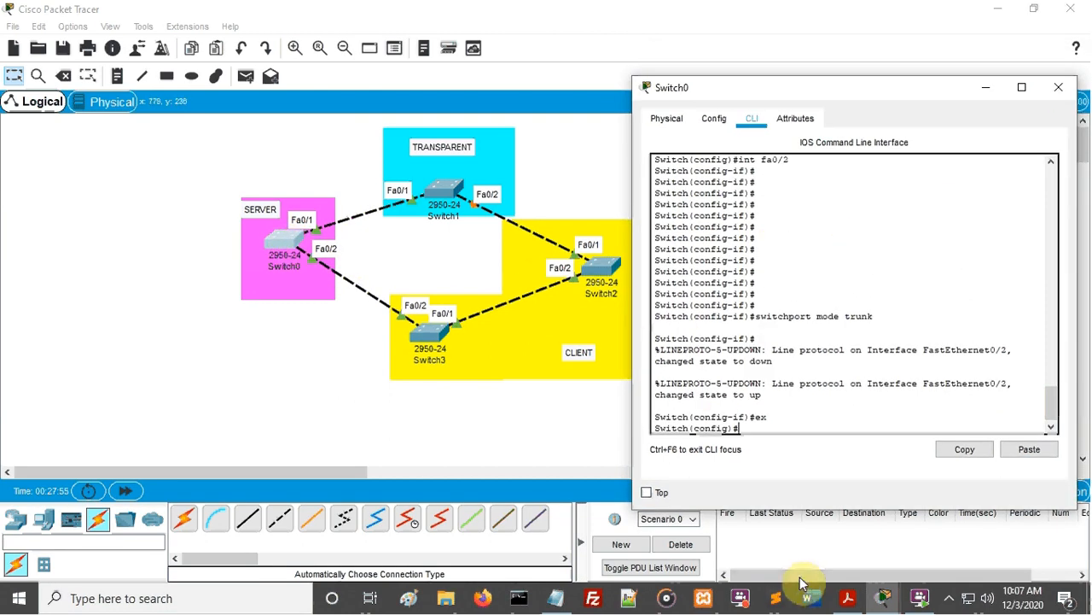
{"action": "left_click", "coordinate": [559, 601]}
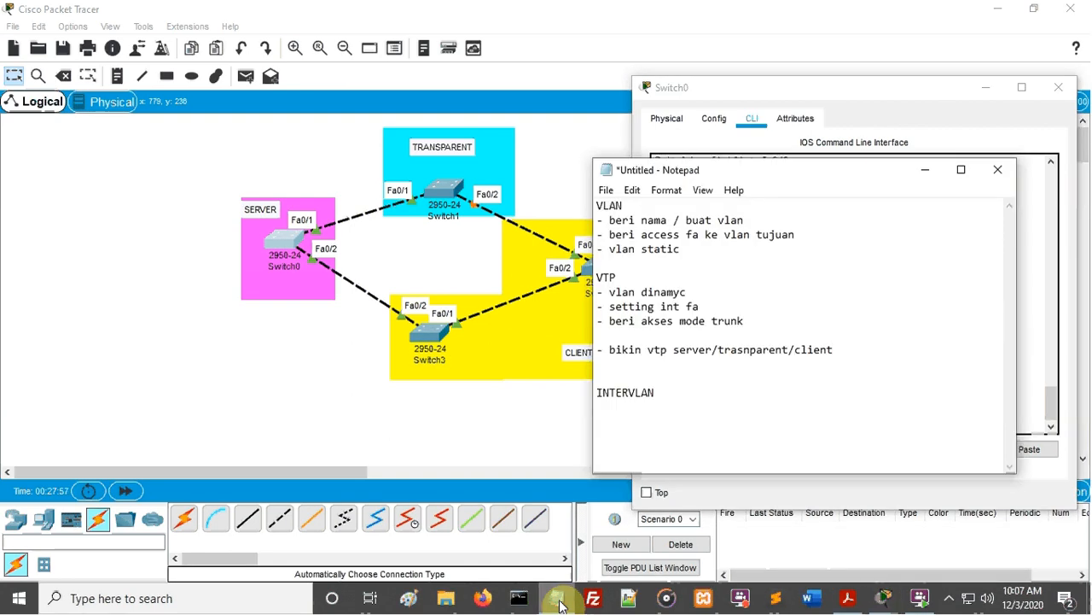
{"action": "left_click_drag", "start_coordinate": [898, 179], "coordinate": [558, 196]}
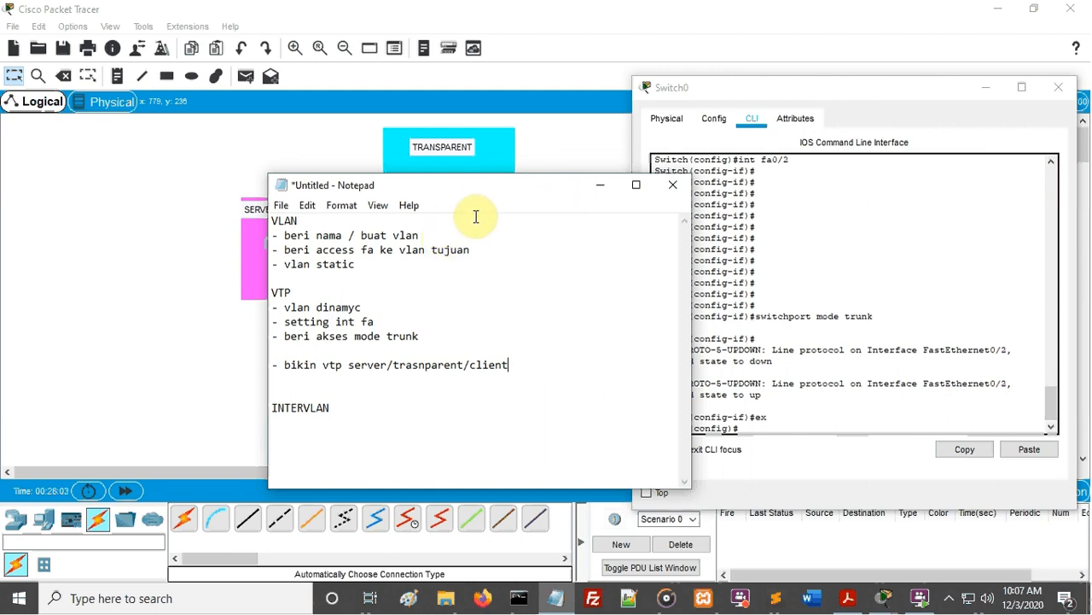
- Move the Notepad notes lower and review the trunk port and VTP server commands in Switch0's command history
{"action": "left_click_drag", "start_coordinate": [483, 190], "coordinate": [491, 225]}
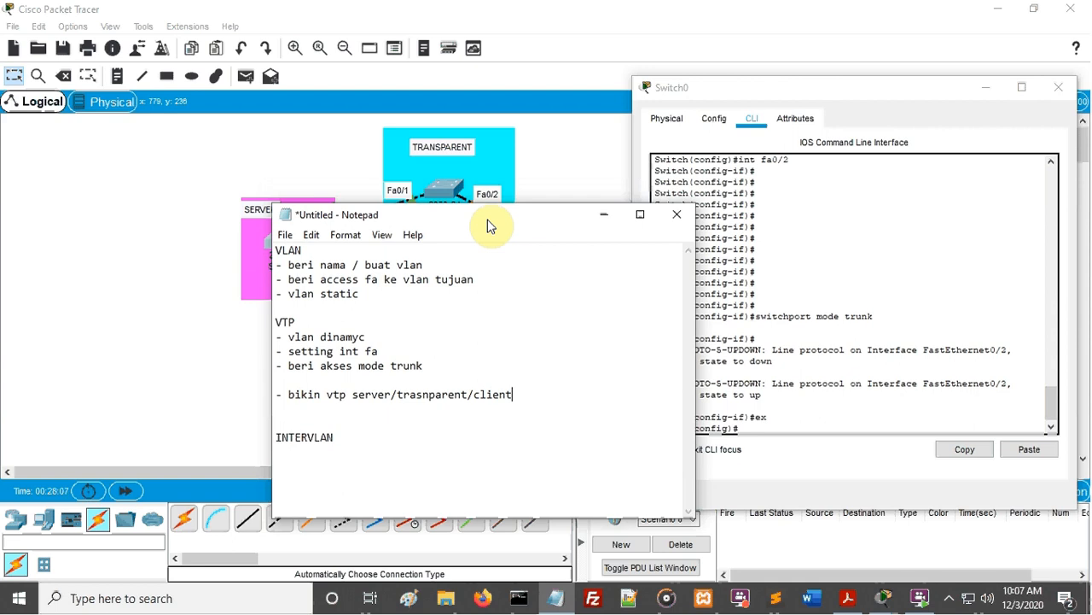
{"action": "left_click_drag", "start_coordinate": [491, 224], "coordinate": [503, 232]}
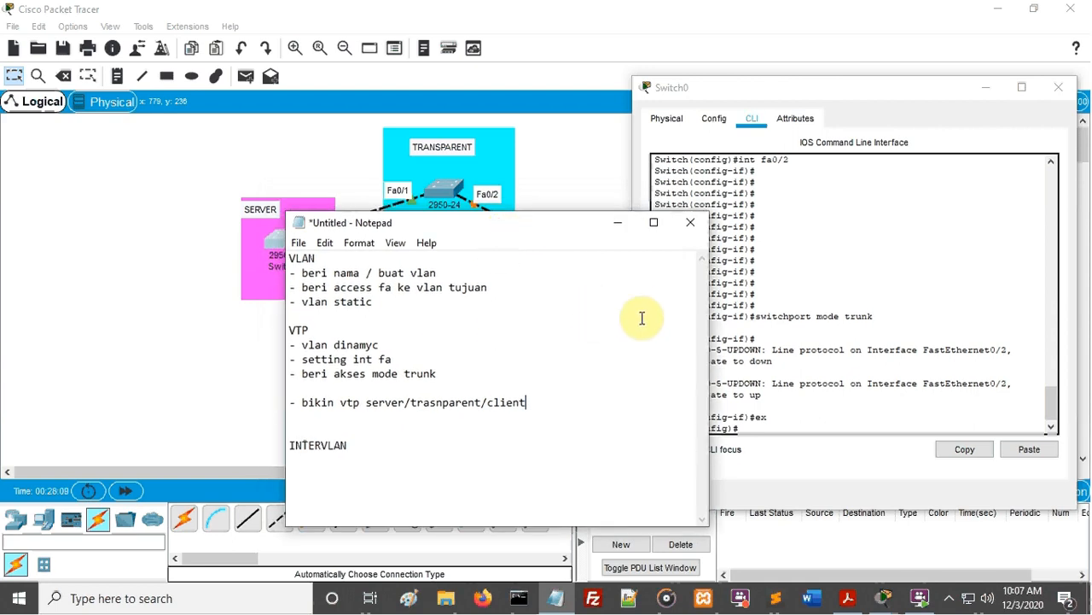
{"action": "left_click", "coordinate": [816, 238]}
{"action": "scroll", "coordinate": [818, 270], "scroll_direction": "up", "scroll_amount": 7}
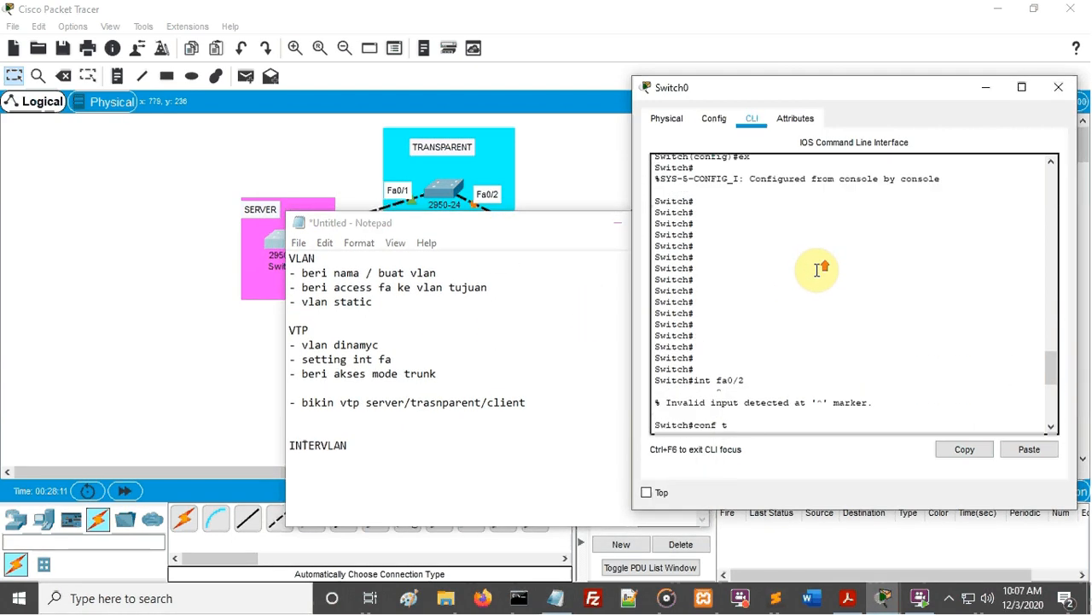
{"action": "scroll", "coordinate": [817, 270], "scroll_direction": "up", "scroll_amount": 5}
{"action": "scroll", "coordinate": [817, 270], "scroll_direction": "up", "scroll_amount": 15}
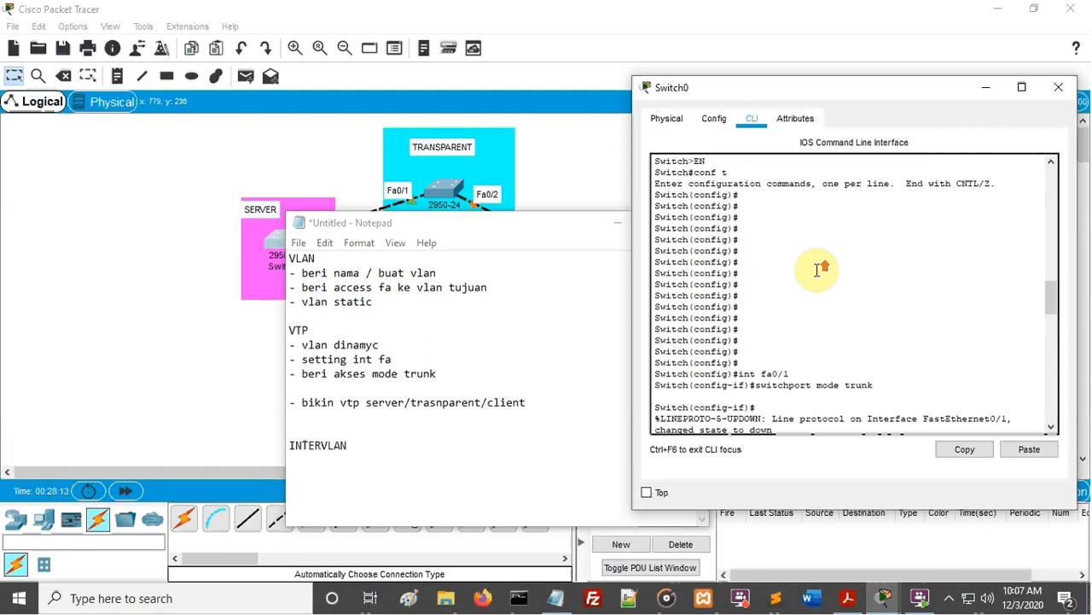
{"action": "scroll", "coordinate": [818, 270], "scroll_direction": "down", "scroll_amount": 15}
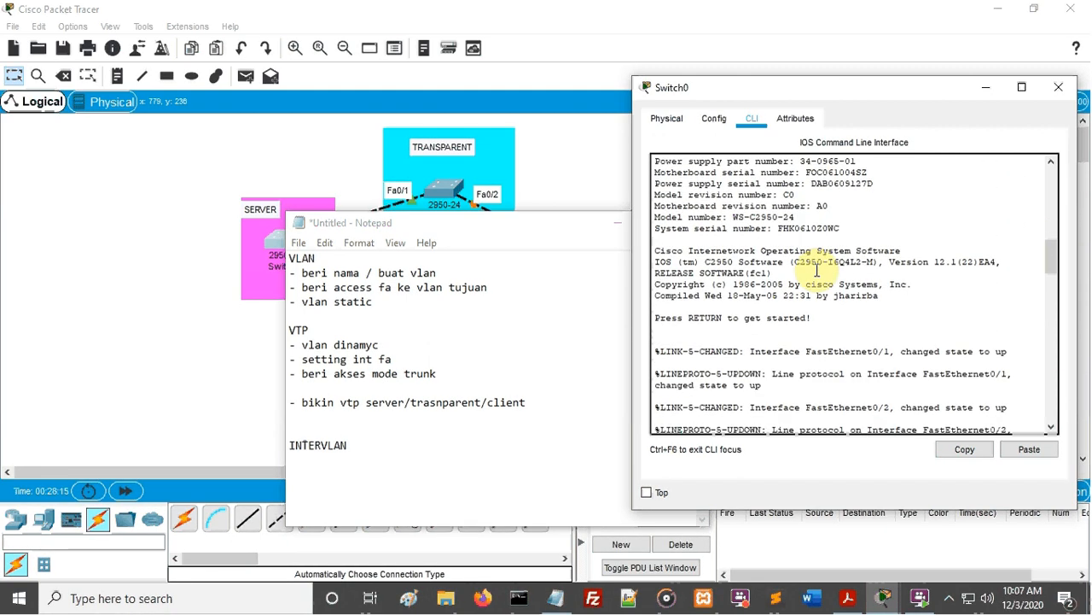
{"action": "scroll", "coordinate": [817, 270], "scroll_direction": "down", "scroll_amount": 3}
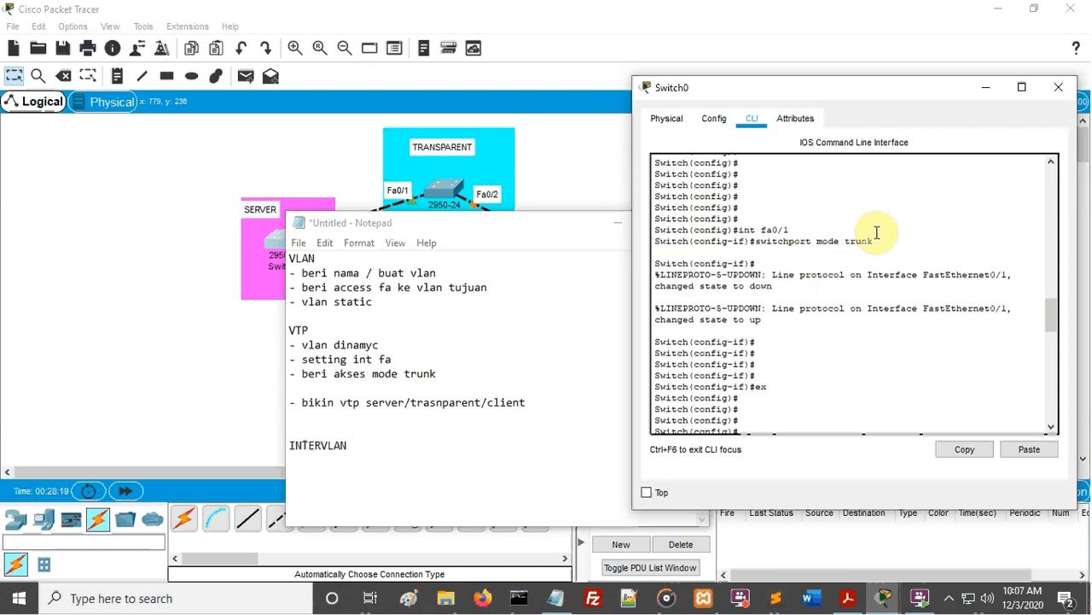
{"action": "scroll", "coordinate": [867, 253], "scroll_direction": "down", "scroll_amount": 5}
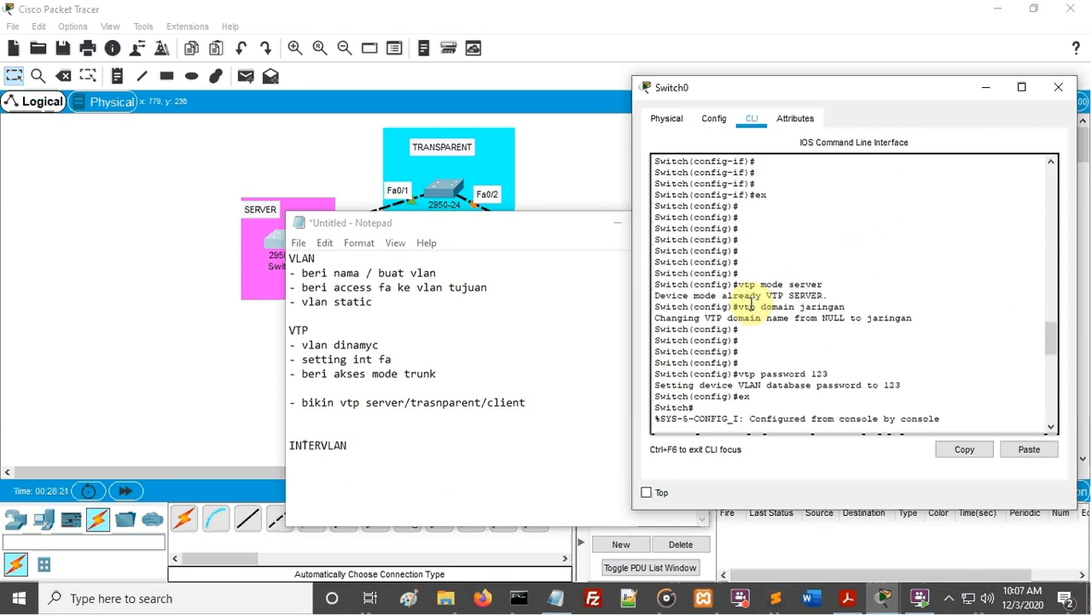
{"action": "scroll", "coordinate": [784, 309], "scroll_direction": "down", "scroll_amount": 6}
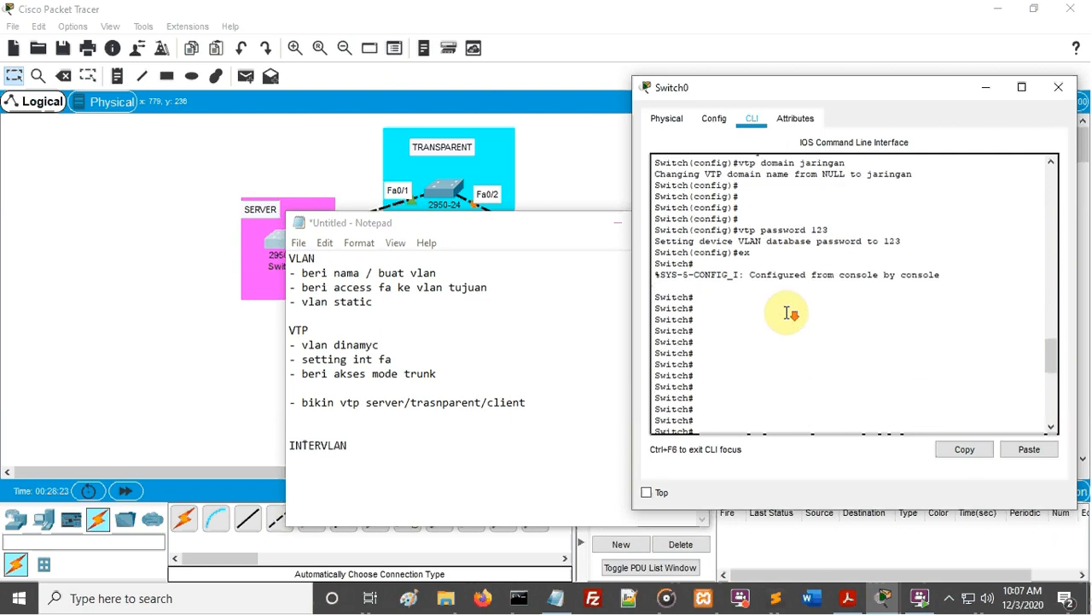
{"action": "scroll", "coordinate": [787, 311], "scroll_direction": "down", "scroll_amount": 7}
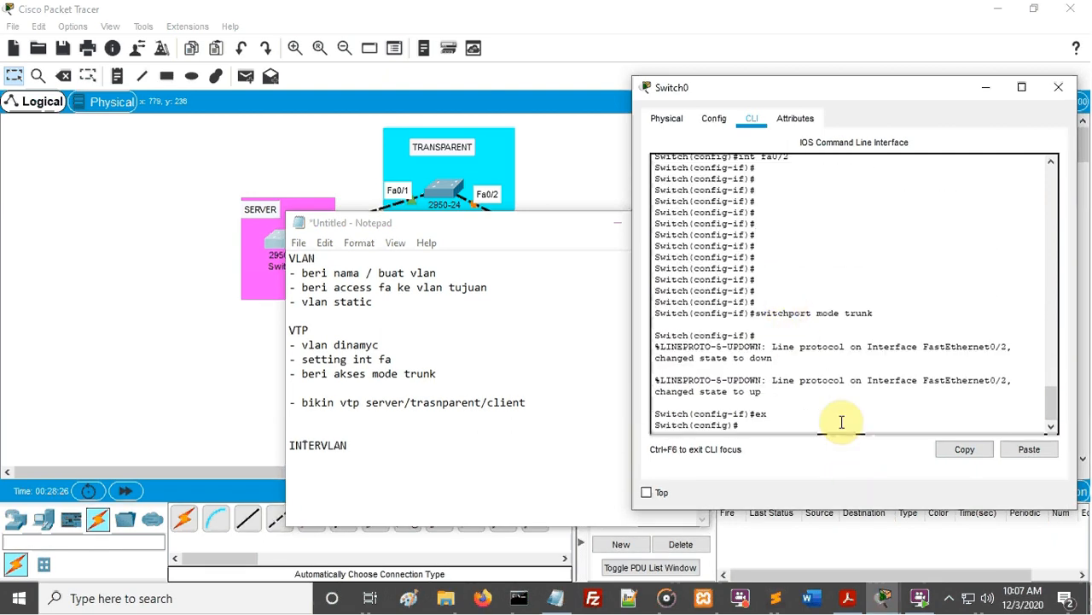
{"action": "key", "text": "Return"}
- Put the Notepad notes away, bring back Switch0's command line and leave its global configuration mode with ex
{"action": "left_click", "coordinate": [618, 225]}
{"action": "double_click", "coordinate": [286, 243]}
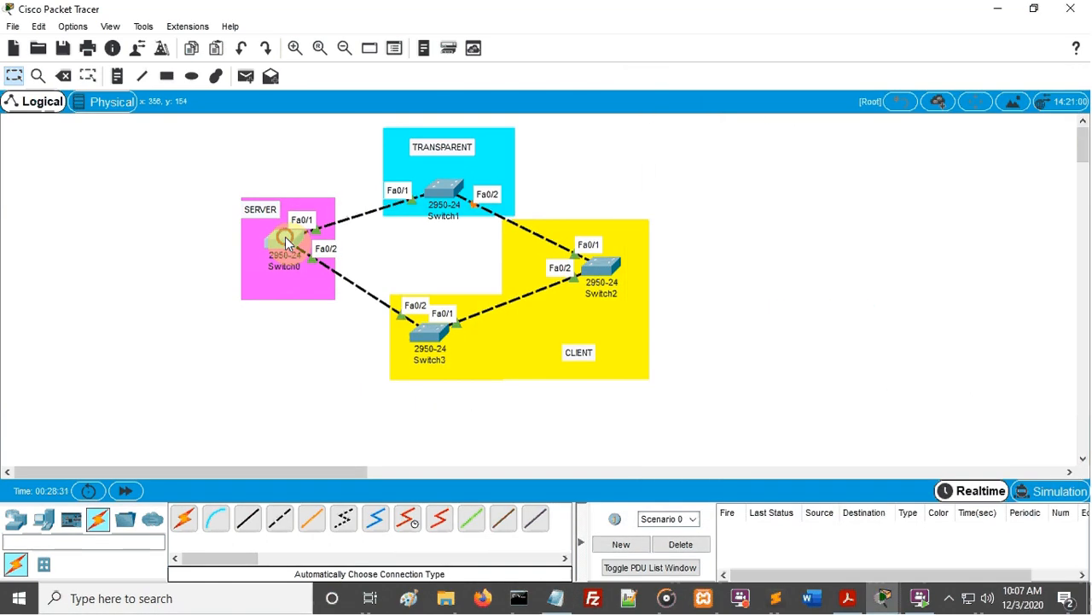
{"action": "left_click", "coordinate": [287, 242]}
{"action": "left_click", "coordinate": [287, 242]}
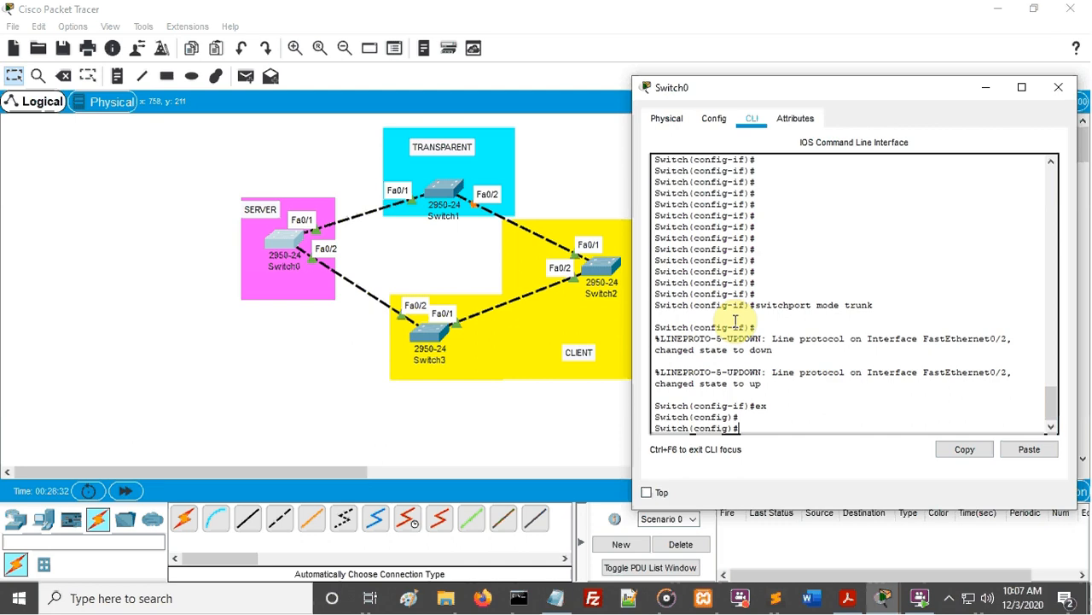
{"action": "key", "text": "Return"}
{"action": "key", "text": "Return"}
{"action": "key", "text": "Return"}
{"action": "key", "text": "Return"}
{"action": "key", "text": "Return"}
{"action": "key", "text": "Return"}
{"action": "type", "text": "ex"}
{"action": "key", "text": "Return"}
{"action": "key", "text": "Return"}
{"action": "key", "text": "Return"}
{"action": "key", "text": "Return"}
{"action": "key", "text": "Return"}
{"action": "key", "text": "Return"}
{"action": "key", "text": "Return"}
{"action": "key", "text": "Return"}
{"action": "key", "text": "Return"}
{"action": "key", "text": "Return"}
{"action": "key", "text": "Return"}
{"action": "key", "text": "Return"}
{"action": "key", "text": "Return"}
{"action": "key", "text": "Return"}
{"action": "key", "text": "Return"}
{"action": "key", "text": "Return"}
{"action": "key", "text": "Return"}
{"action": "key", "text": "Return"}
{"action": "key", "text": "Return"}
{"action": "key", "text": "Return"}
{"action": "key", "text": "Return"}
{"action": "key", "text": "Return"}
{"action": "key", "text": "Return"}
{"action": "key", "text": "Return"}
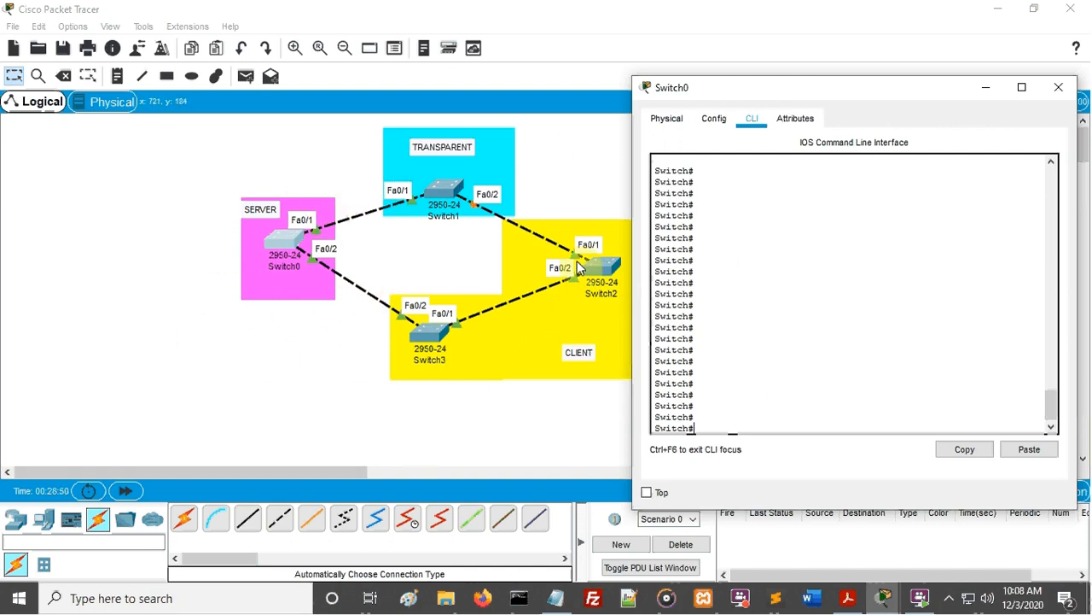
- Open Switch3's command line beside the topology and enter global configuration mode with en and conf t
{"action": "left_click", "coordinate": [481, 441]}
{"action": "left_click", "coordinate": [432, 333]}
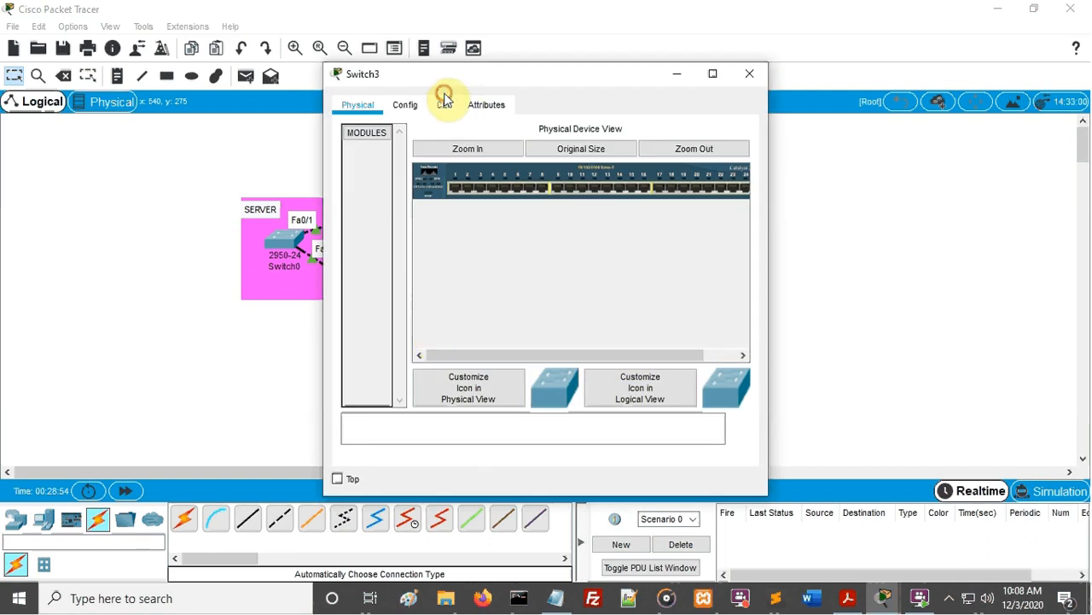
{"action": "left_click", "coordinate": [445, 103]}
{"action": "left_click_drag", "start_coordinate": [497, 81], "coordinate": [858, 63]}
{"action": "key", "text": "Return"}
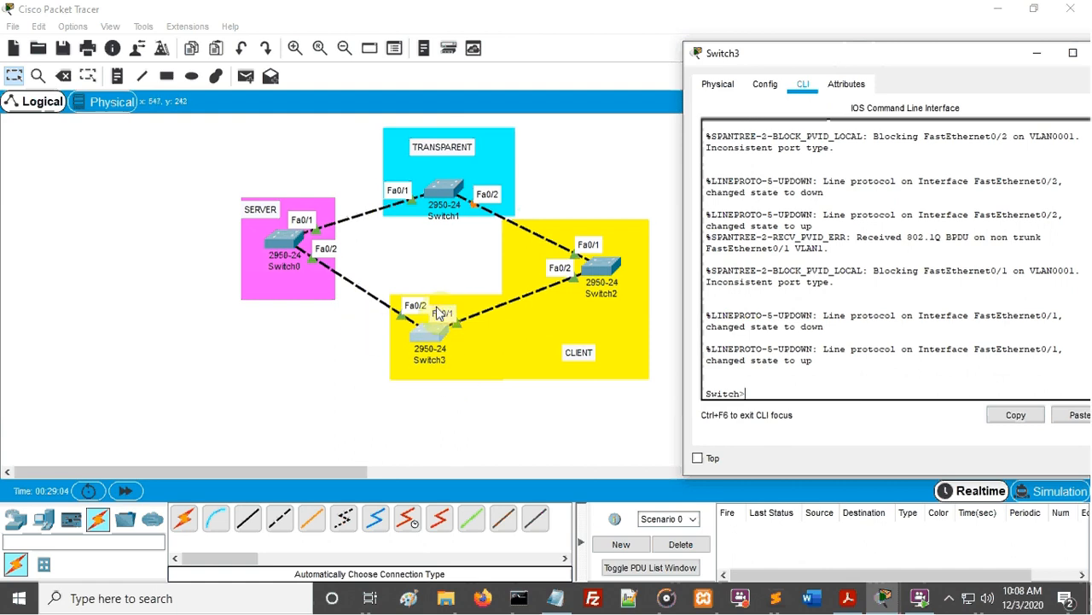
{"action": "type", "text": "n"}
{"action": "key", "text": "Return"}
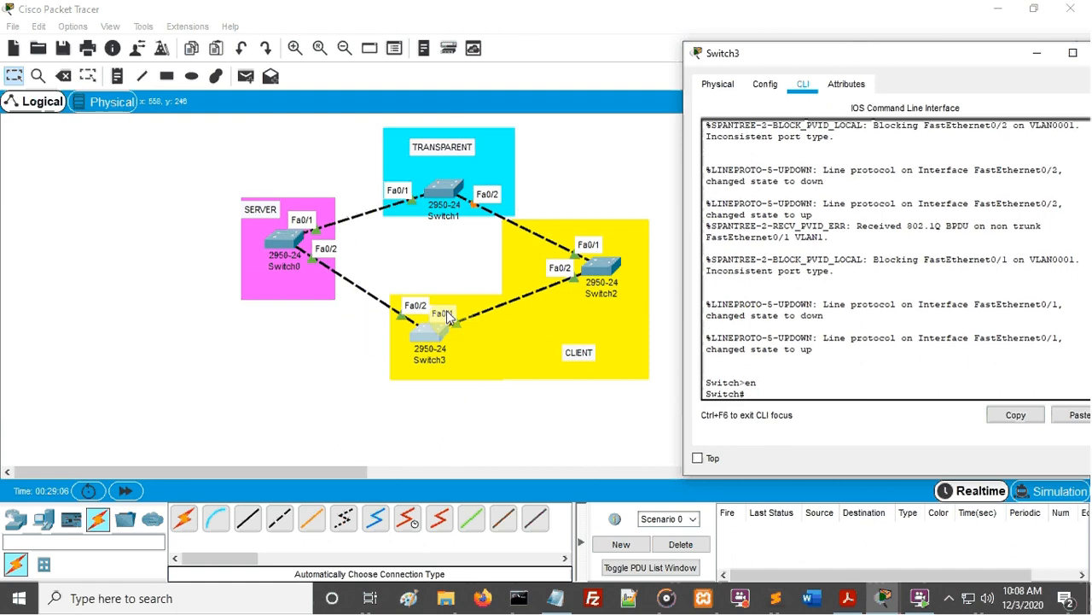
{"action": "type", "text": "conf t"}
{"action": "key", "text": "Return"}
{"action": "key", "text": "Return"}
{"action": "key", "text": "Return"}
- Set Switch3's interface range fa0/1-fa0/2 to trunk mode with sw mode tr, and return to global configuration mode
{"action": "type", "text": "int"}
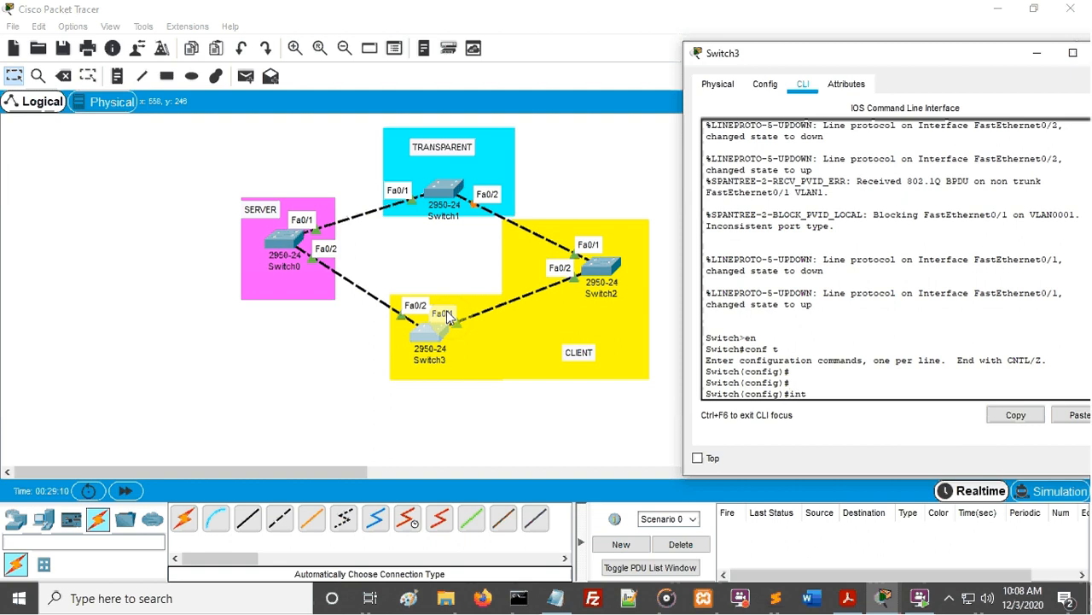
{"action": "type", "text": " r fa0/1-fa0/2"}
{"action": "key", "text": "Return"}
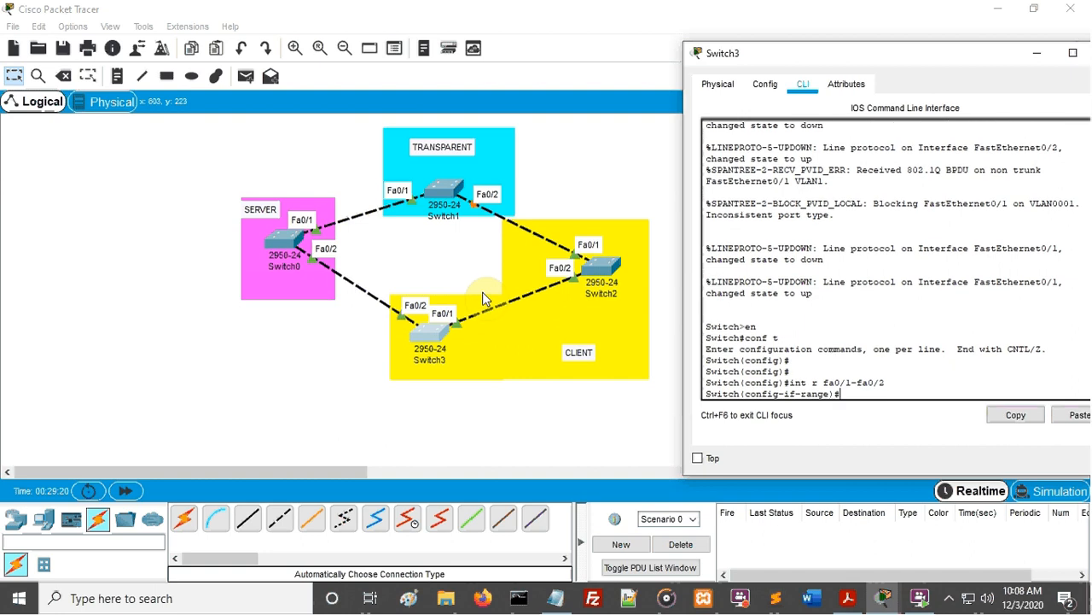
{"action": "type", "text": "sw m tr"}
{"action": "key", "text": "Return"}
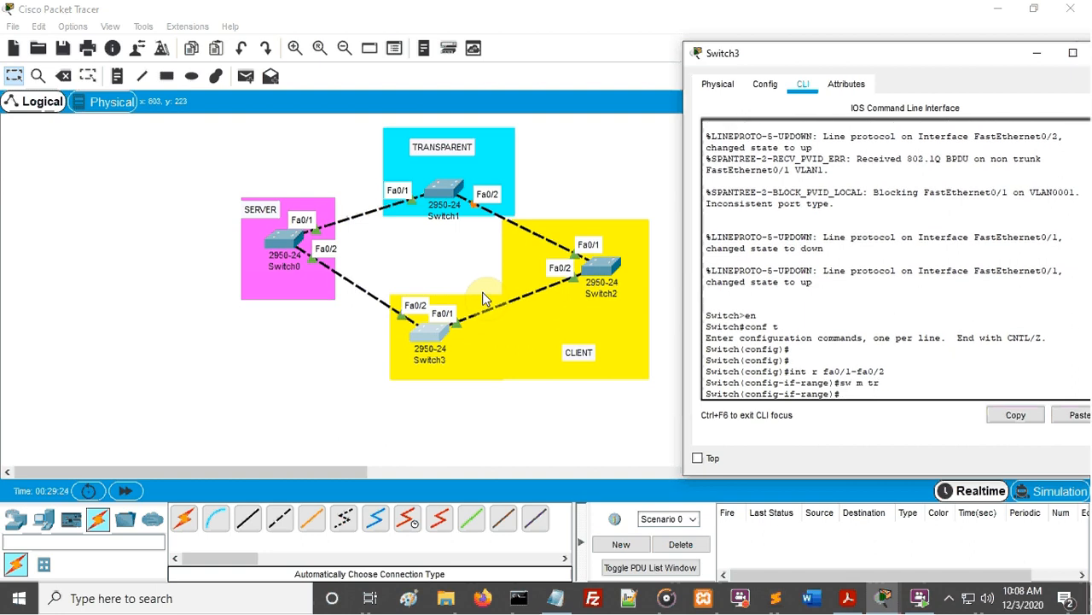
{"action": "key", "text": "Up"}
{"action": "type", "text": "ode"}
{"action": "key", "text": "Return"}
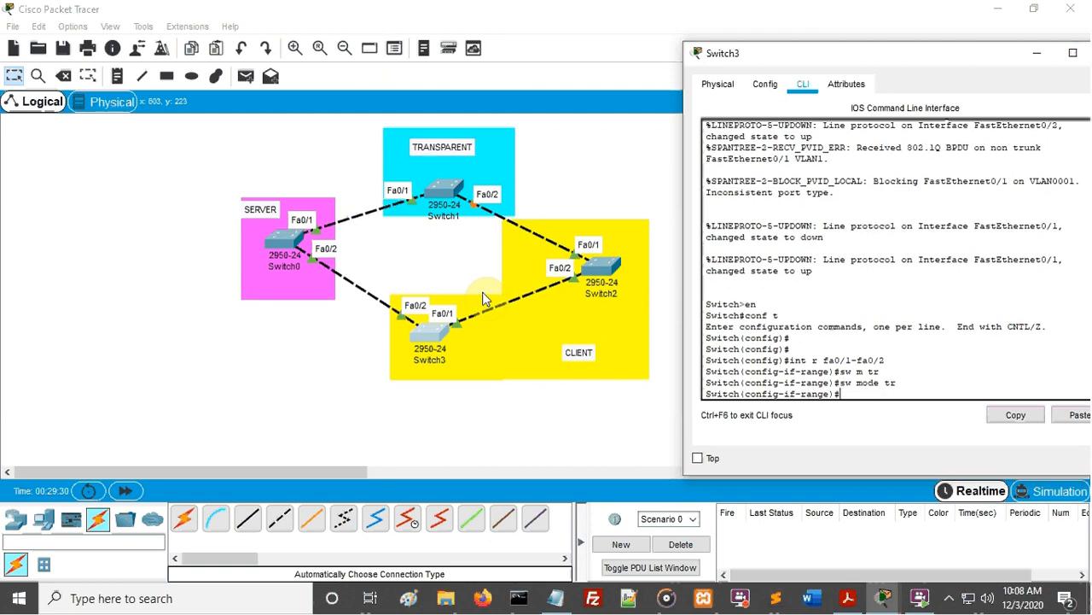
{"action": "type", "text": "ex"}
{"action": "key", "text": "Return"}
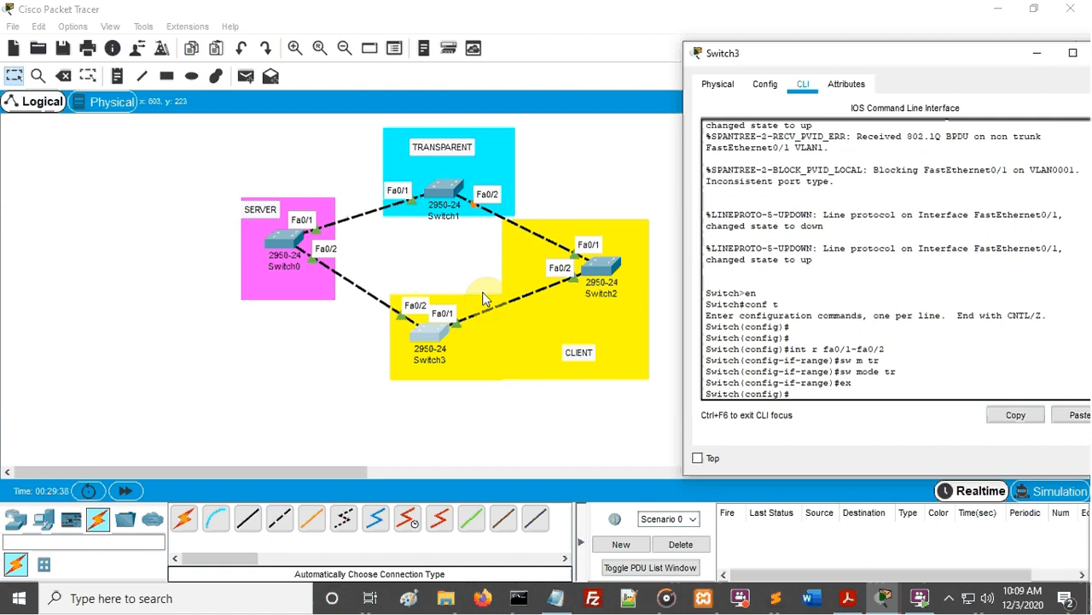
- Set Switch3 to VTP client mode and its VTP domain to jaringan
{"action": "type", "text": "vtp mode client"}
{"action": "key", "text": "Return"}
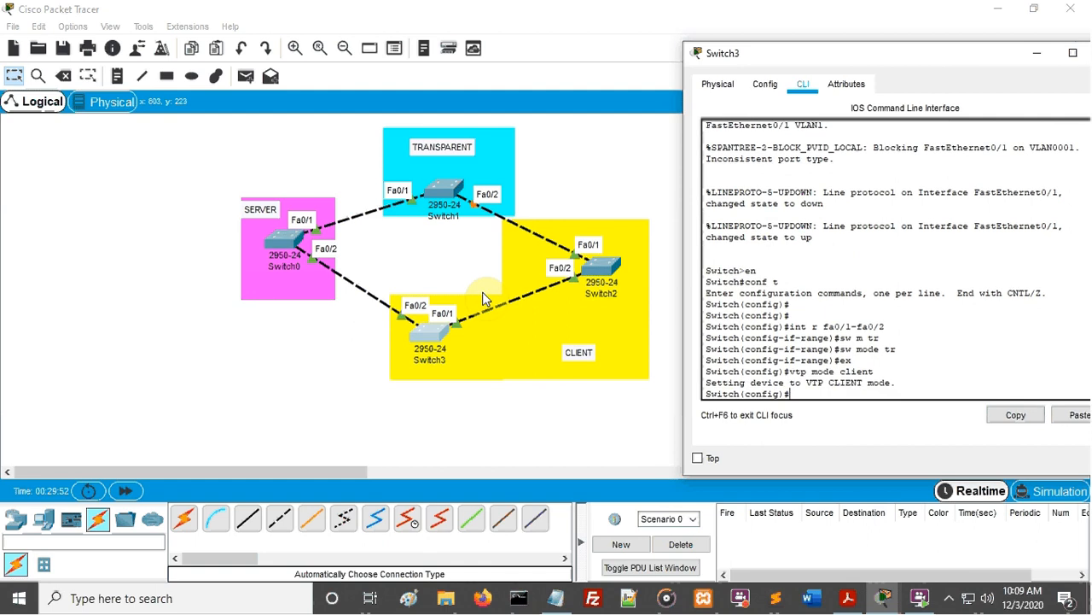
{"action": "key", "text": "Up"}
{"action": "key", "text": "BackSpace"}
{"action": "key", "text": "BackSpace"}
{"action": "key", "text": "BackSpace"}
{"action": "key", "text": "BackSpace"}
{"action": "key", "text": "BackSpace"}
{"action": "key", "text": "BackSpace"}
{"action": "key", "text": "BackSpace"}
{"action": "key", "text": "BackSpace"}
{"action": "key", "text": "BackSpace"}
{"action": "key", "text": "BackSpace"}
{"action": "type", "text": "domain jaringan"}
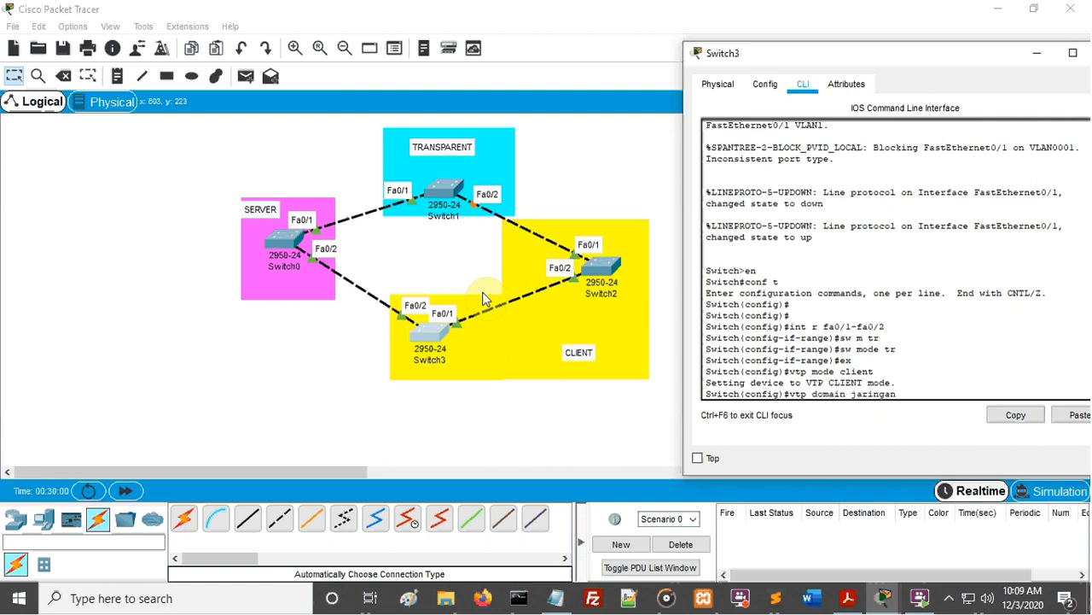
{"action": "key", "text": "Return"}
- Enter the VTP password on Switch3 with vtp pass and close the switch's window
{"action": "type", "text": "v"}
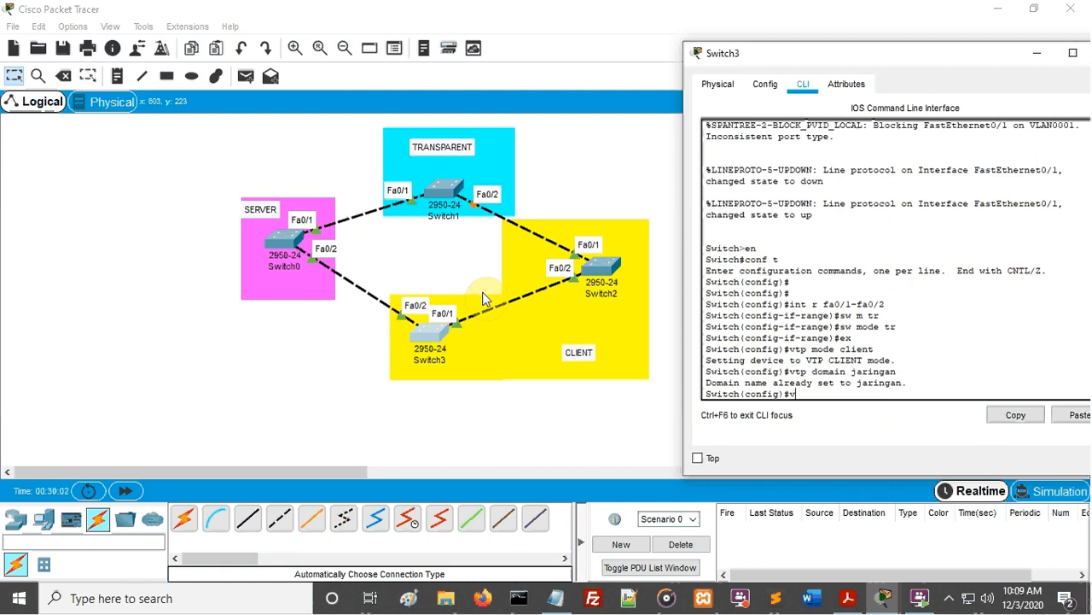
{"action": "type", "text": "tp pass 123"}
{"action": "key", "text": "Return"}
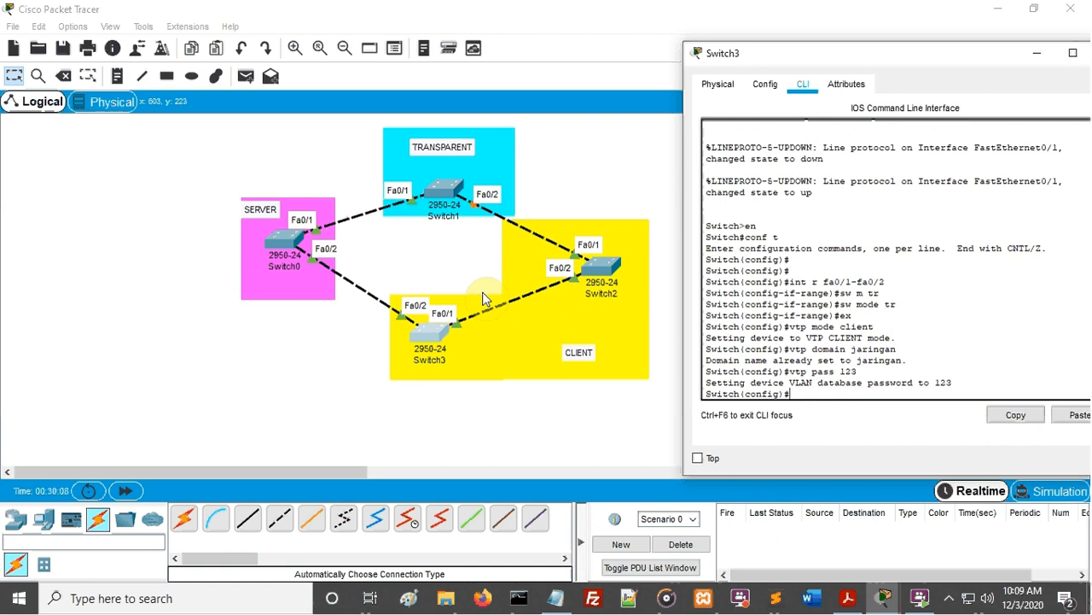
{"action": "left_click_drag", "start_coordinate": [879, 57], "coordinate": [794, 88]}
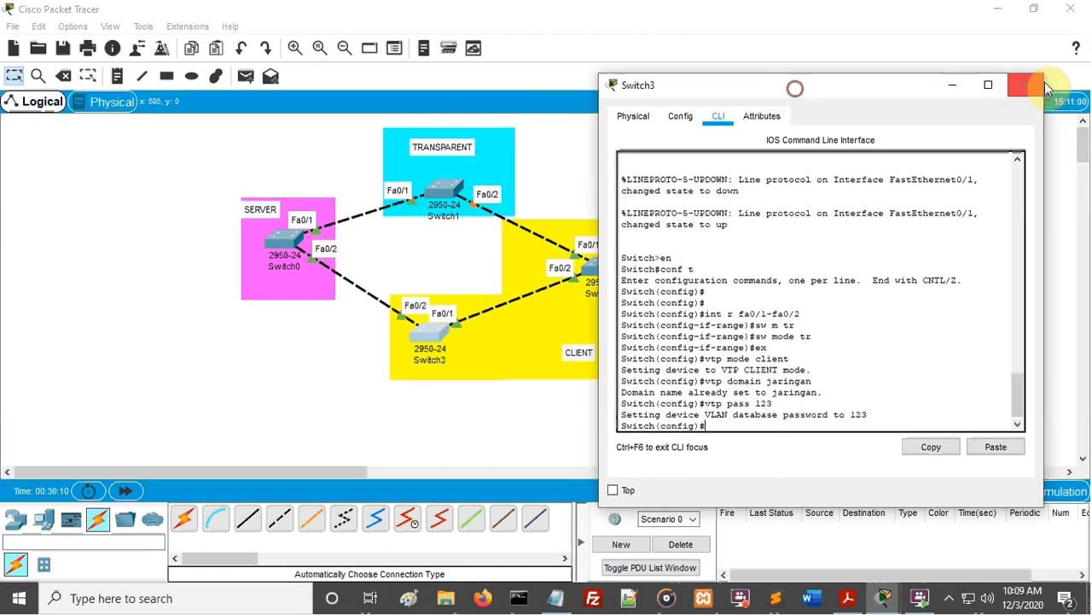
{"action": "left_click", "coordinate": [1026, 88]}
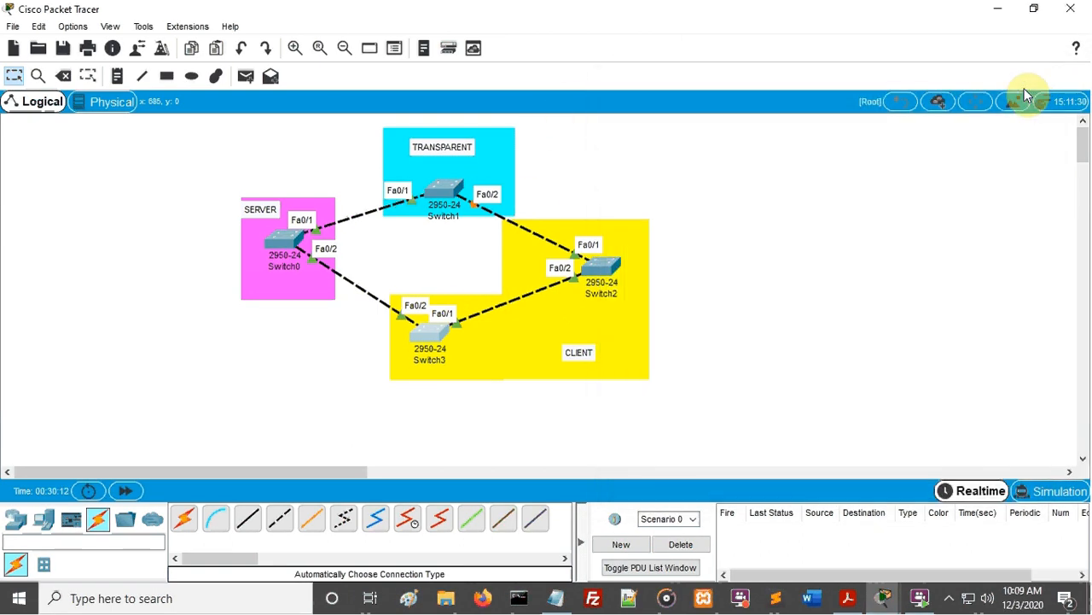
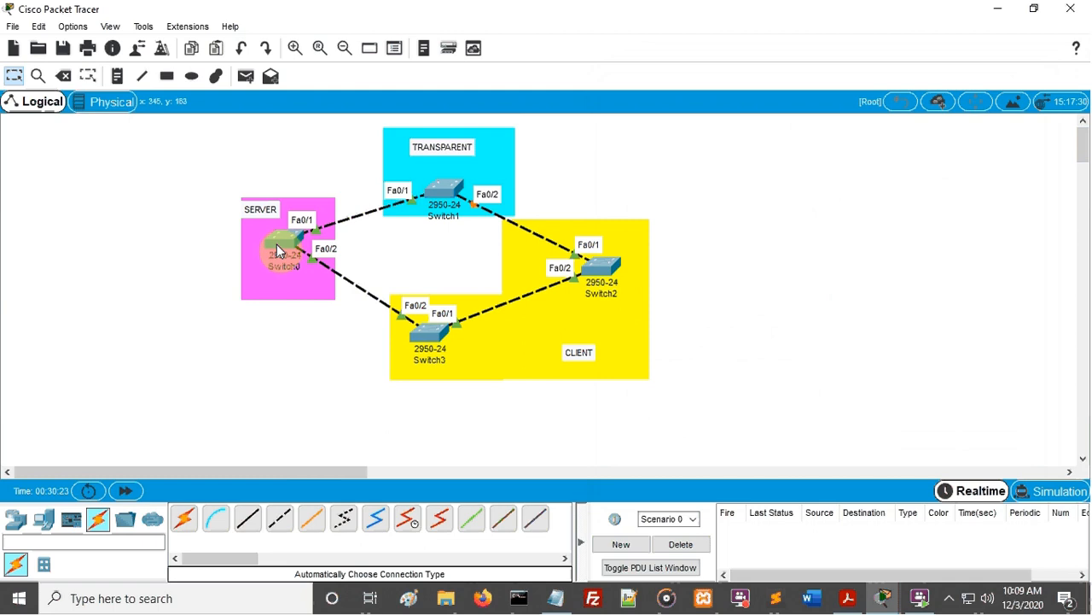
- Open Switch0's command line and enter global configuration mode with conf t
{"action": "mouse_move", "coordinate": [276, 248]}
{"action": "mouse_move", "coordinate": [604, 268]}
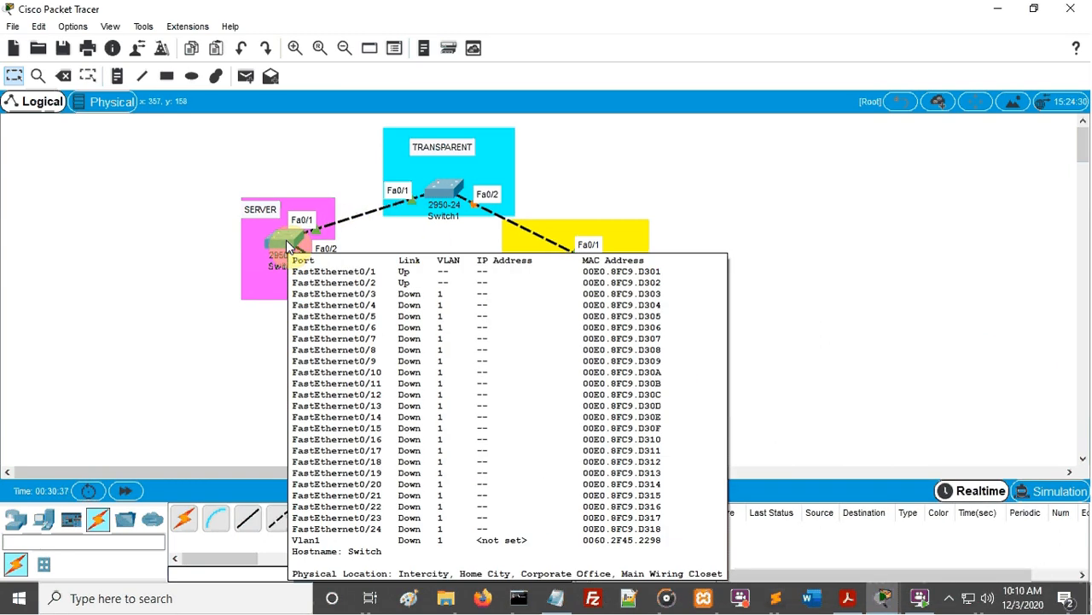
{"action": "left_click", "coordinate": [286, 240]}
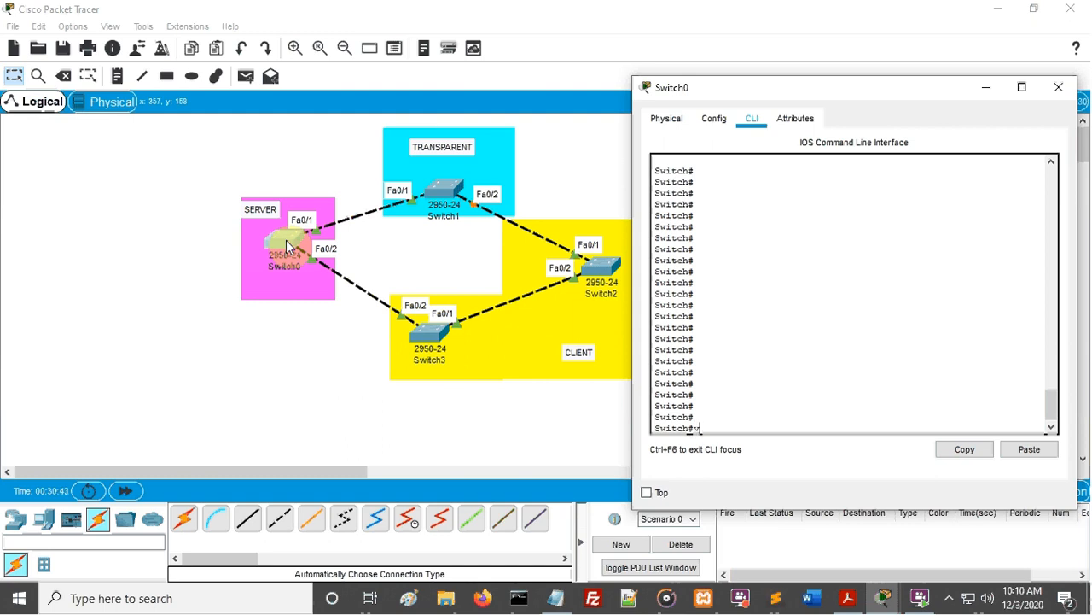
{"action": "key", "text": "BackSpace"}
{"action": "type", "text": "conf t"}
{"action": "key", "text": "Return"}
{"action": "key", "text": "Return"}
{"action": "key", "text": "Return"}
{"action": "key", "text": "Return"}
{"action": "key", "text": "Return"}
{"action": "key", "text": "Return"}
{"action": "key", "text": "Return"}
{"action": "key", "text": "Return"}
{"action": "key", "text": "Return"}
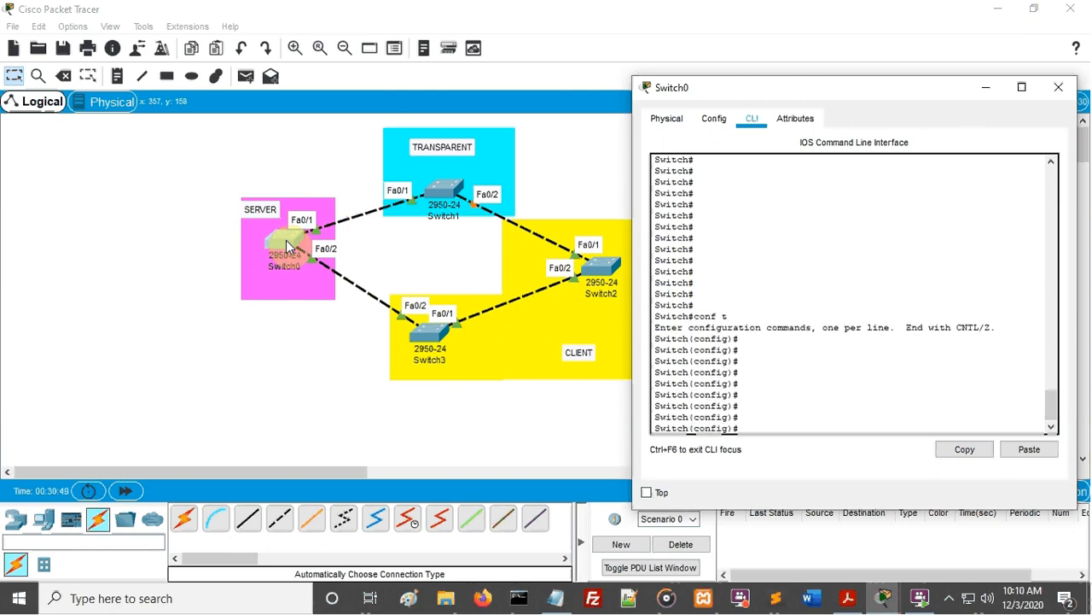
- Create VLAN 10 named MAHASISWA on Switch0 and return to global configuration mode
{"action": "type", "text": "vlan 10"}
{"action": "key", "text": "Return"}
{"action": "type", "text": "name"}
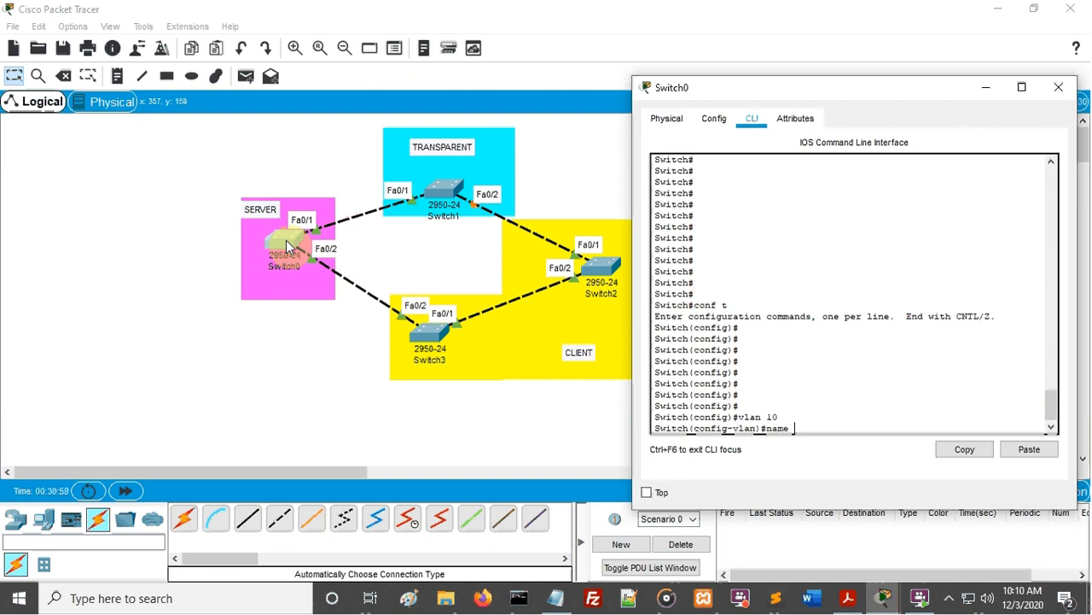
{"action": "key", "text": "Return"}
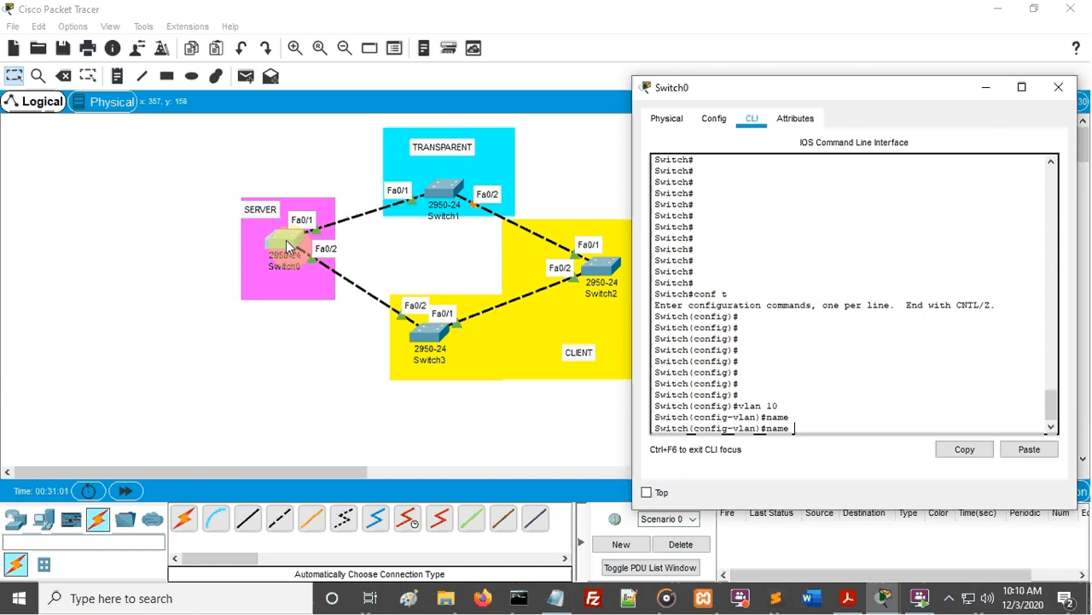
{"action": "type", "text": "MAHASISWA"}
{"action": "key", "text": "Return"}
{"action": "type", "text": "ex"}
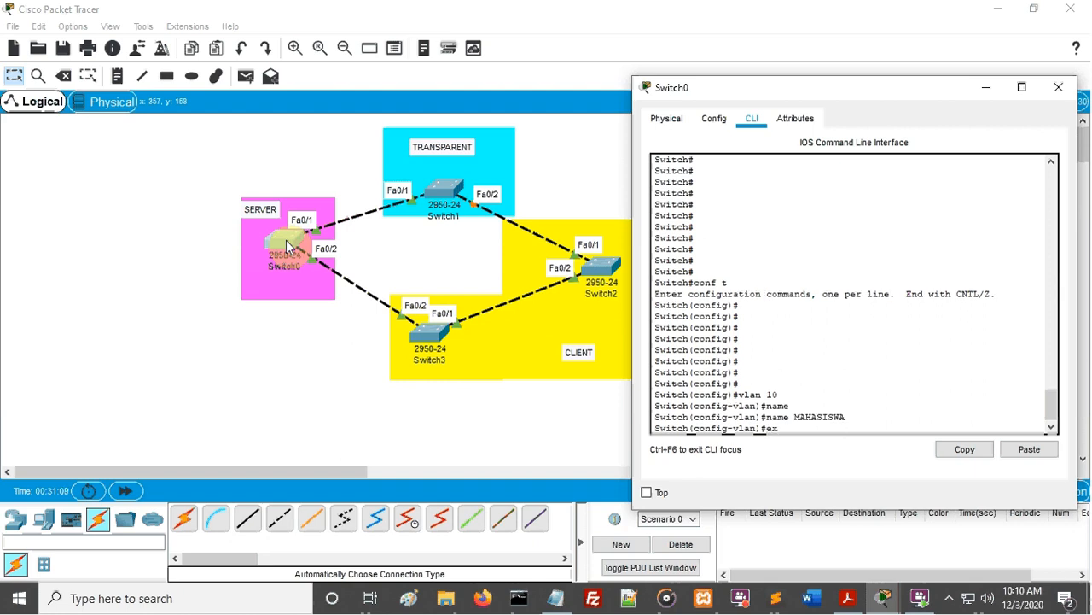
{"action": "key", "text": "Return"}
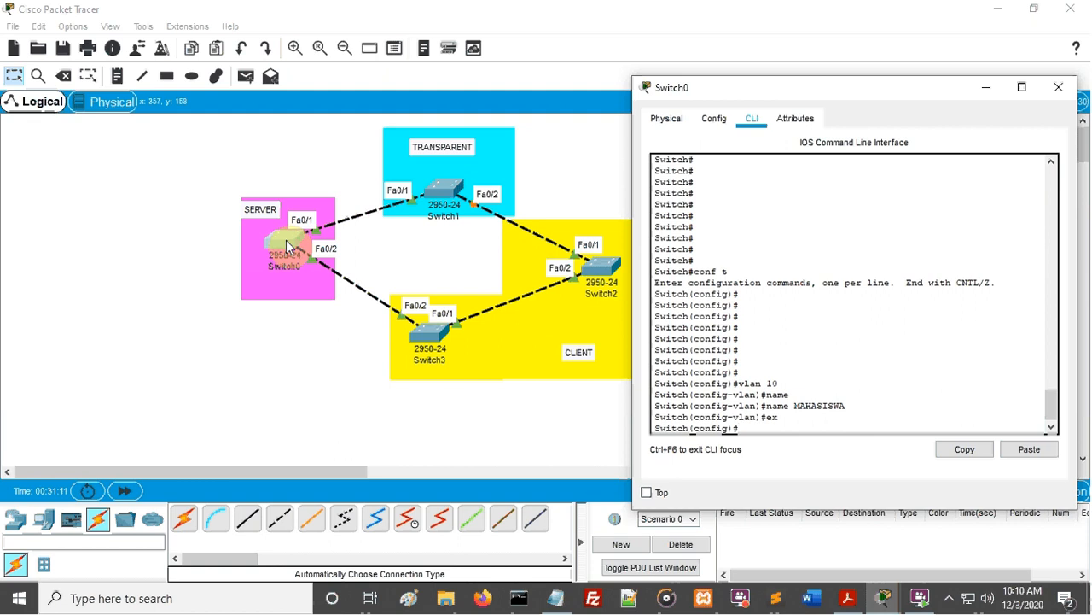
{"action": "key", "text": "Return"}
{"action": "key", "text": "Return"}
{"action": "key", "text": "Return"}
{"action": "key", "text": "Return"}
{"action": "key", "text": "Return"}
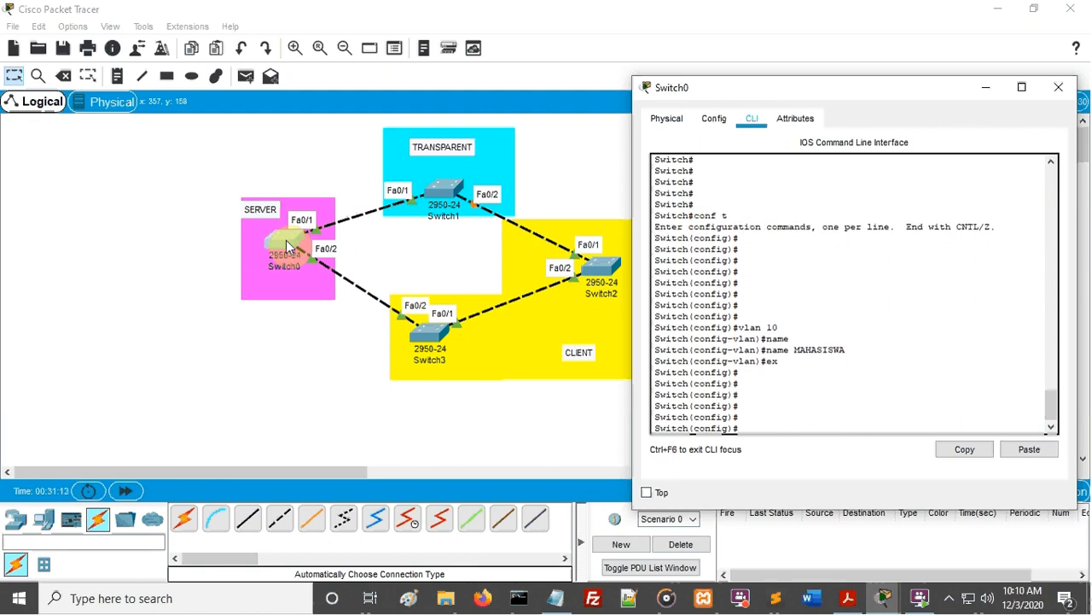
- Create VLAN 20 named DOSEN on Switch0 and return to global configuration mode
{"action": "type", "text": "vlan 20"}
{"action": "key", "text": "Return"}
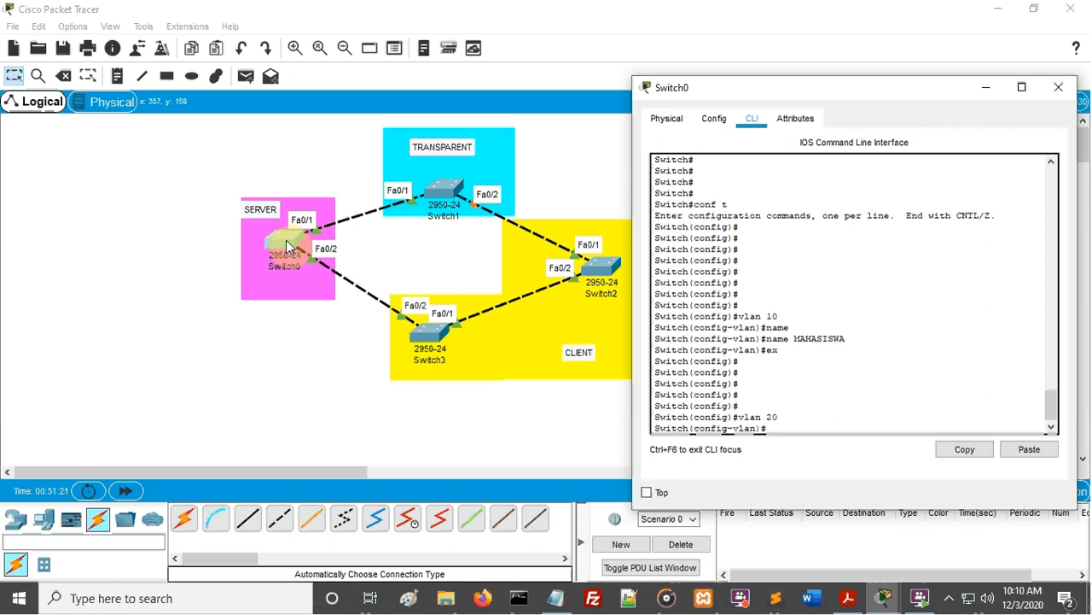
{"action": "type", "text": "name DOSEN"}
{"action": "key", "text": "Return"}
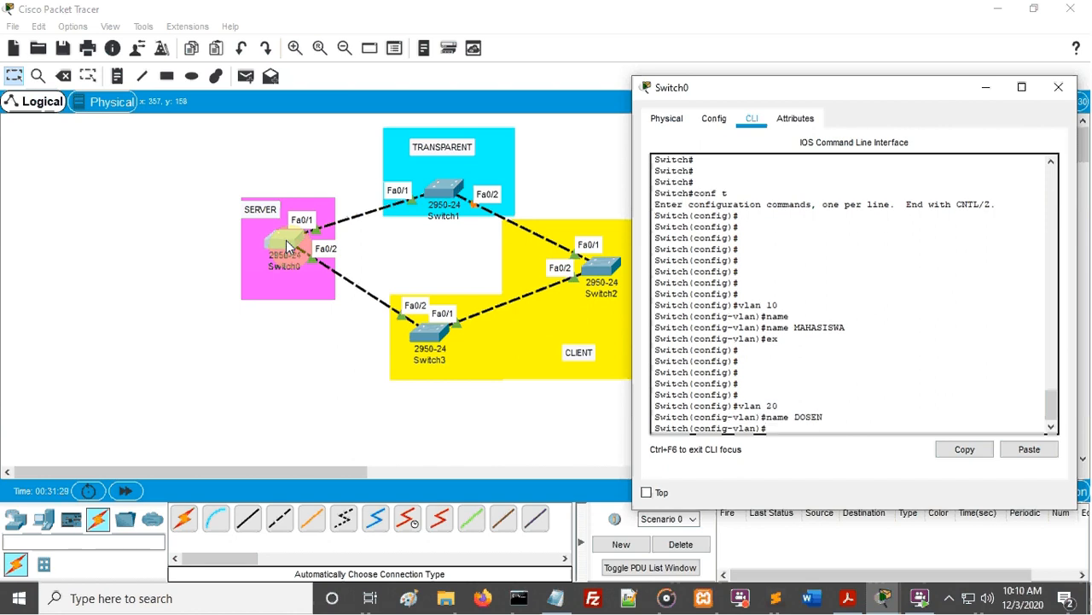
{"action": "type", "text": "ex"}
{"action": "key", "text": "Return"}
{"action": "key", "text": "Return"}
{"action": "key", "text": "Return"}
{"action": "key", "text": "Return"}
{"action": "key", "text": "Return"}
{"action": "key", "text": "Return"}
- Create VLAN 30 named STAFF on Switch0 and return to global configuration mode
{"action": "type", "text": "vlan"}
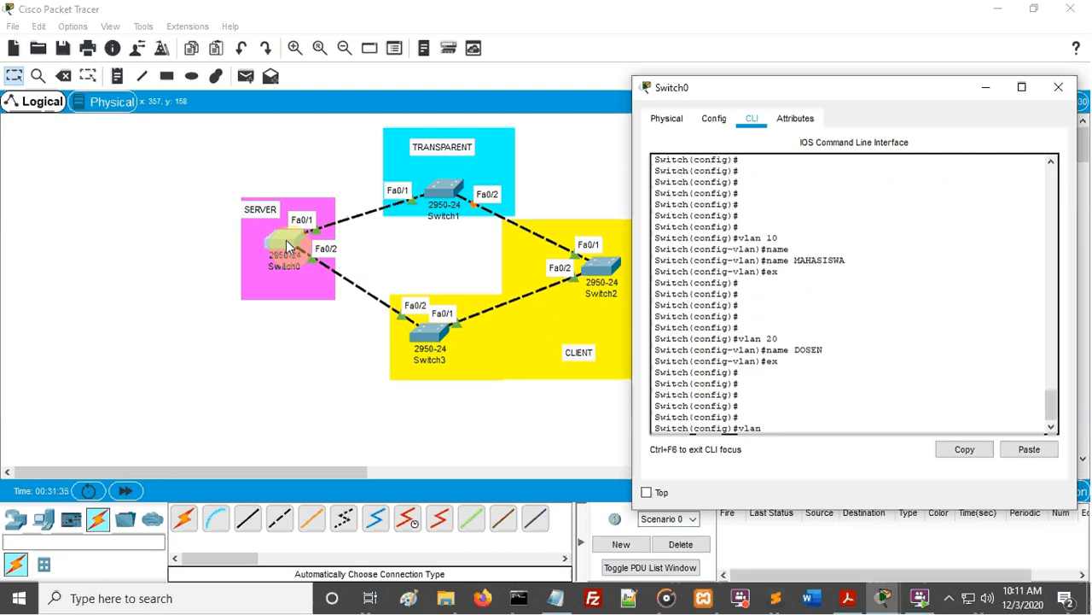
{"action": "type", "text": " 30"}
{"action": "key", "text": "Return"}
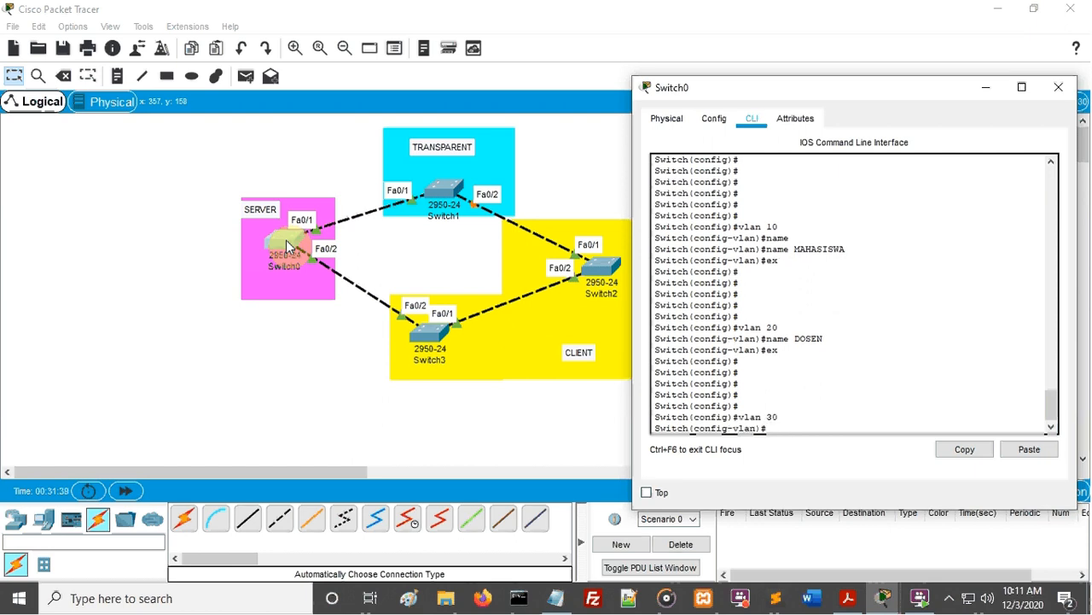
{"action": "type", "text": "name STAFF"}
{"action": "key", "text": "Return"}
{"action": "type", "text": "ex"}
{"action": "key", "text": "Return"}
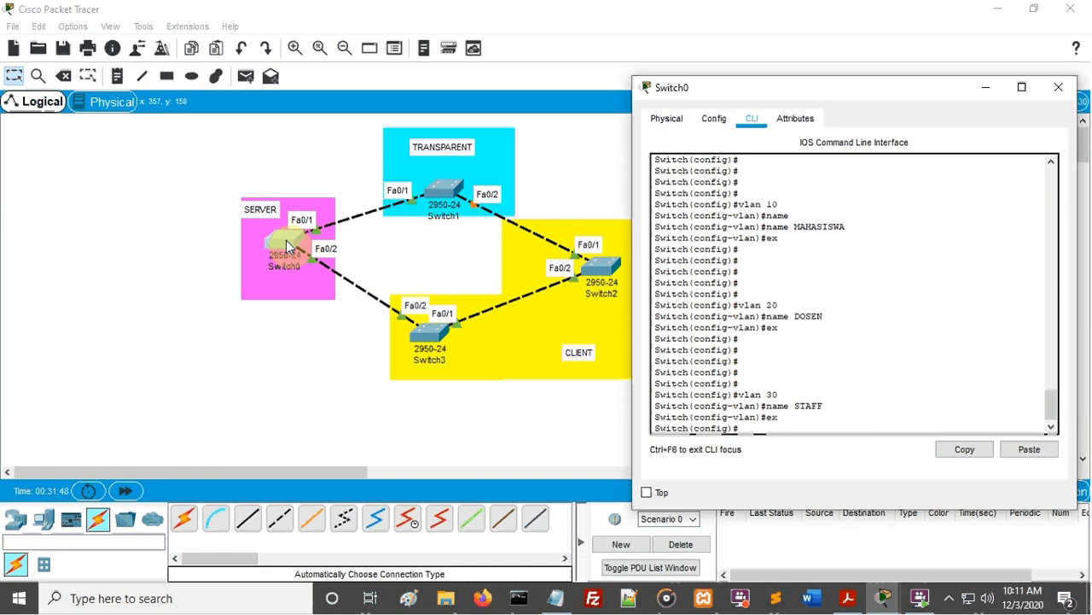
{"action": "key", "text": "Return"}
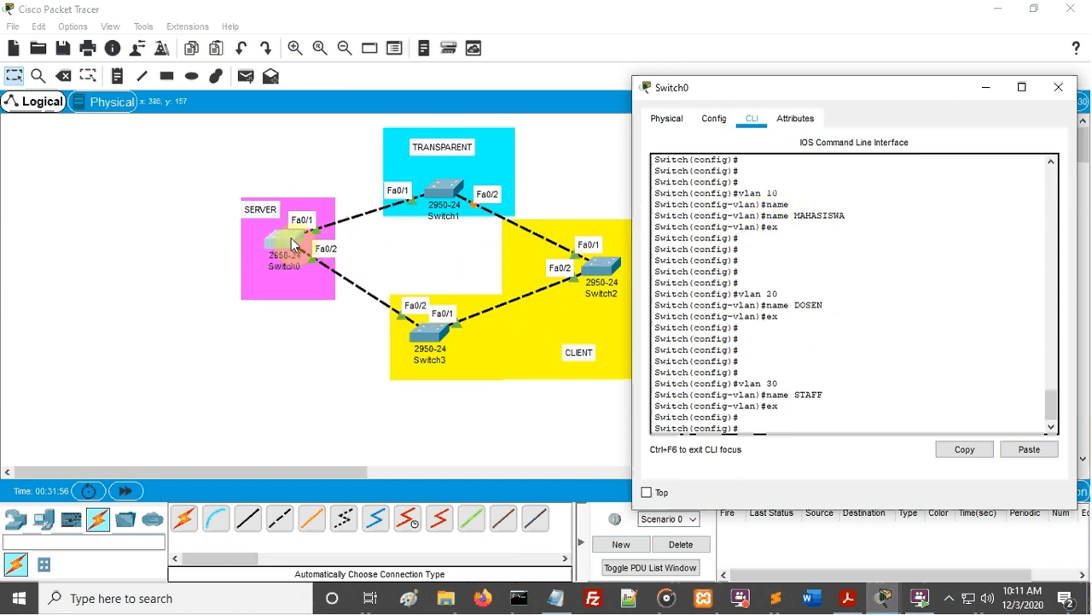
- Exit configuration mode on Switch0 and display its VLAN table with sh vlan
{"action": "type", "text": "e"}
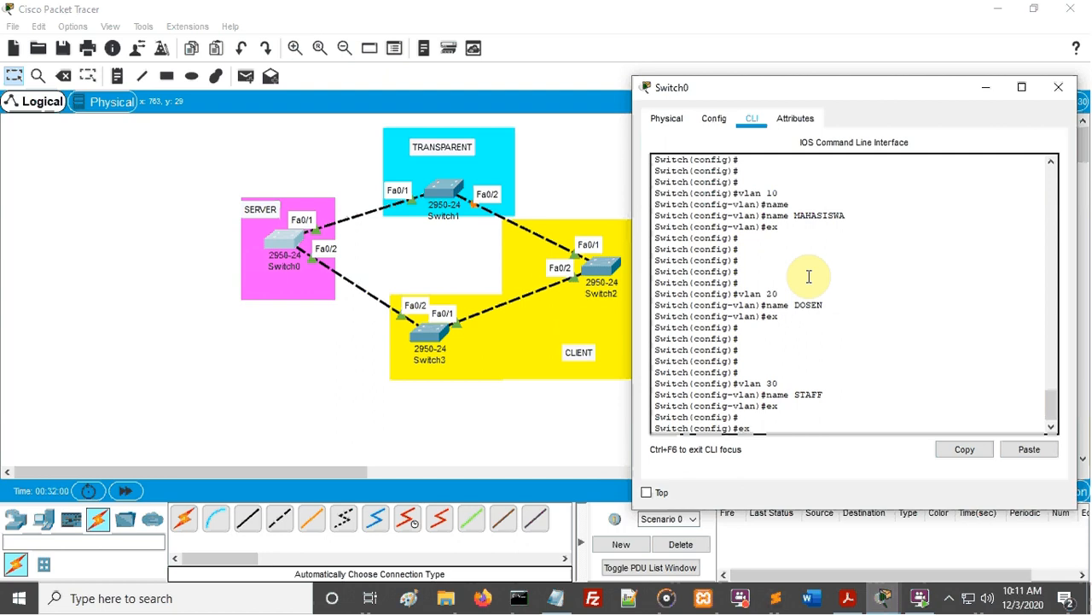
{"action": "type", "text": "x"}
{"action": "key", "text": "Return"}
{"action": "key", "text": "Return"}
{"action": "key", "text": "Return"}
{"action": "key", "text": "Return"}
{"action": "key", "text": "Return"}
{"action": "key", "text": "Return"}
{"action": "key", "text": "Return"}
{"action": "key", "text": "Return"}
{"action": "key", "text": "Return"}
{"action": "key", "text": "Return"}
{"action": "key", "text": "Return"}
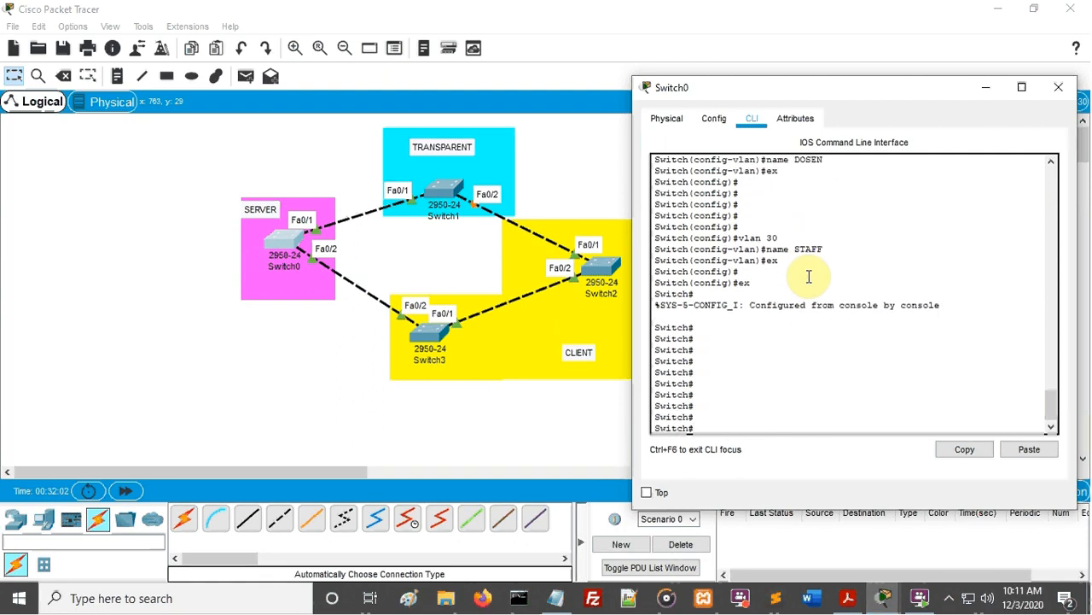
{"action": "type", "text": "sh vlan"}
{"action": "key", "text": "Return"}
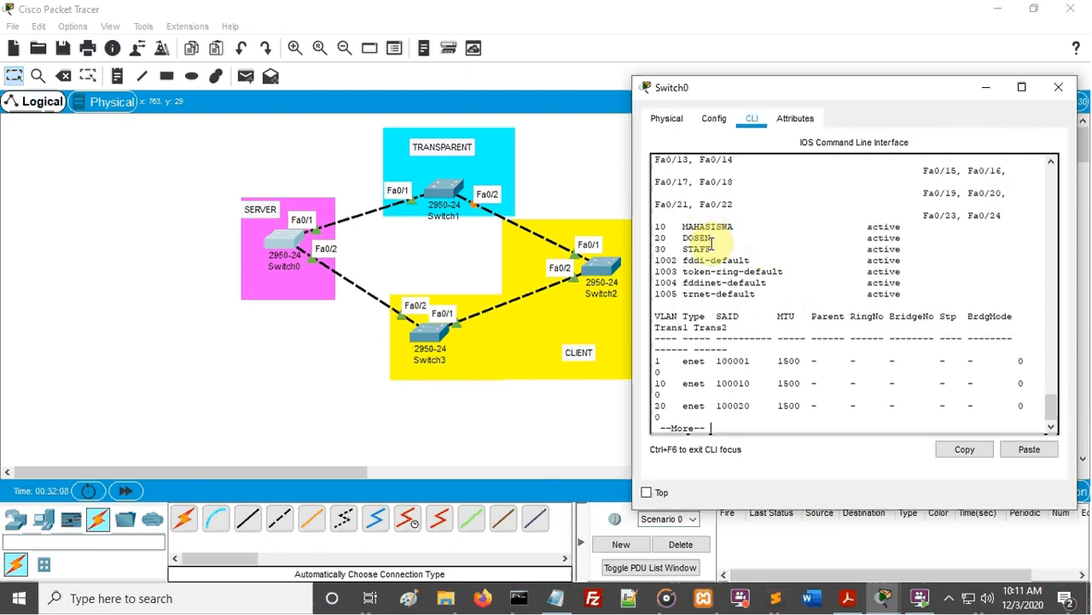
{"action": "left_click", "coordinate": [473, 449]}
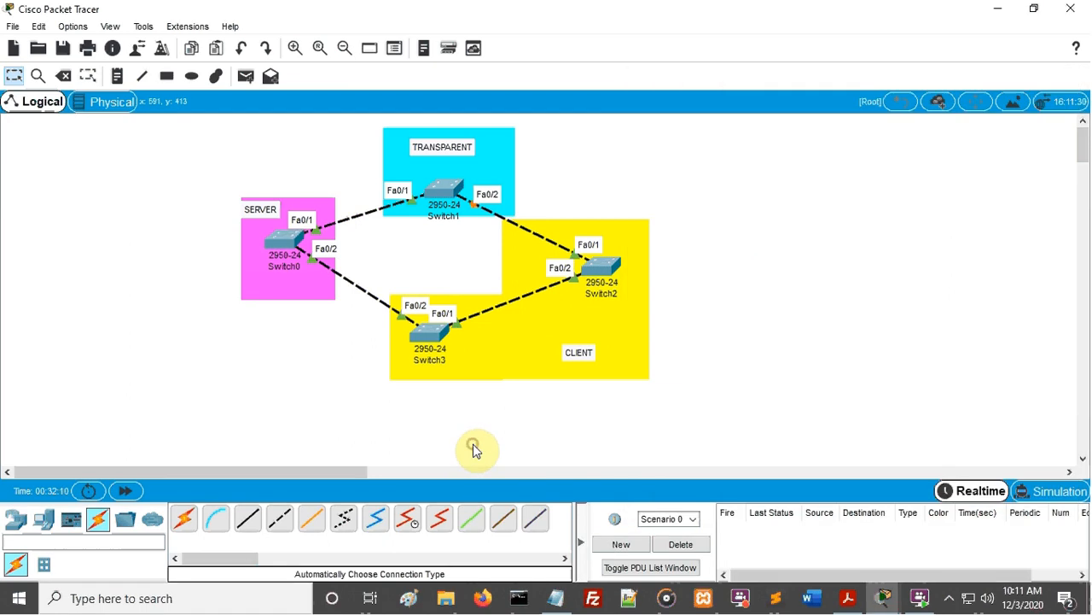
- Open Switch2's command line, finish the old VLAN listing, and display the current VLAN table with sh vlan
{"action": "left_click", "coordinate": [604, 268]}
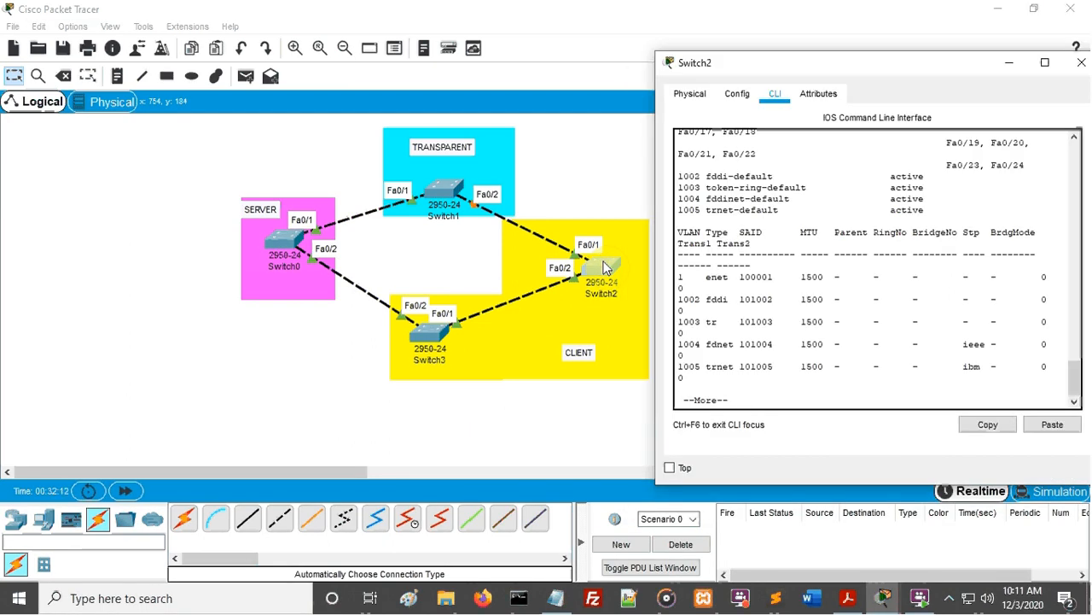
{"action": "scroll", "coordinate": [825, 276], "scroll_direction": "up", "scroll_amount": 3}
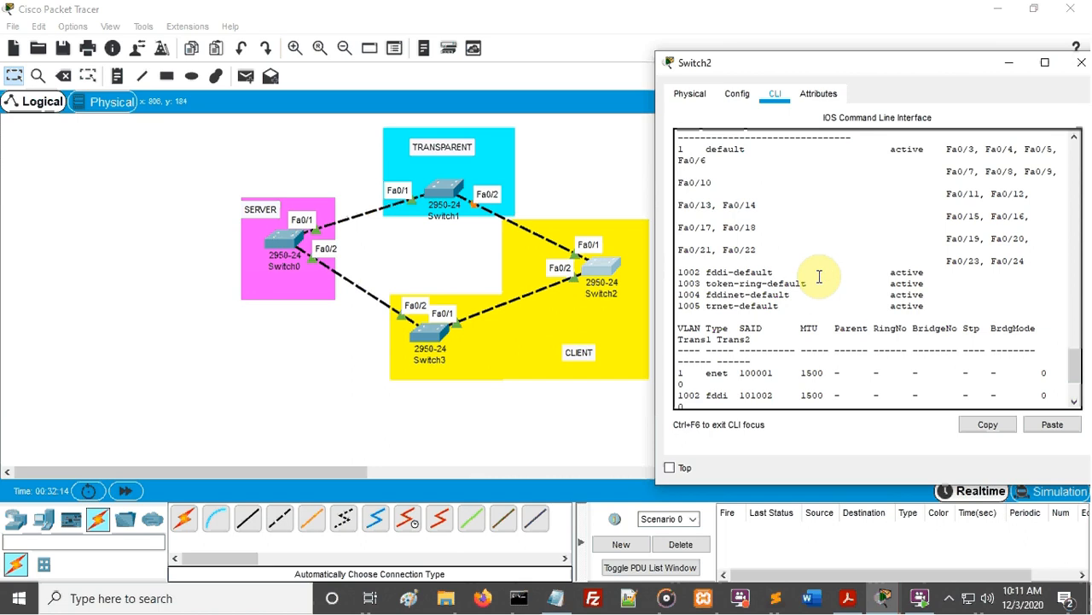
{"action": "scroll", "coordinate": [824, 276], "scroll_direction": "up", "scroll_amount": 2}
{"action": "scroll", "coordinate": [822, 276], "scroll_direction": "down", "scroll_amount": 3}
{"action": "scroll", "coordinate": [819, 275], "scroll_direction": "down", "scroll_amount": 2}
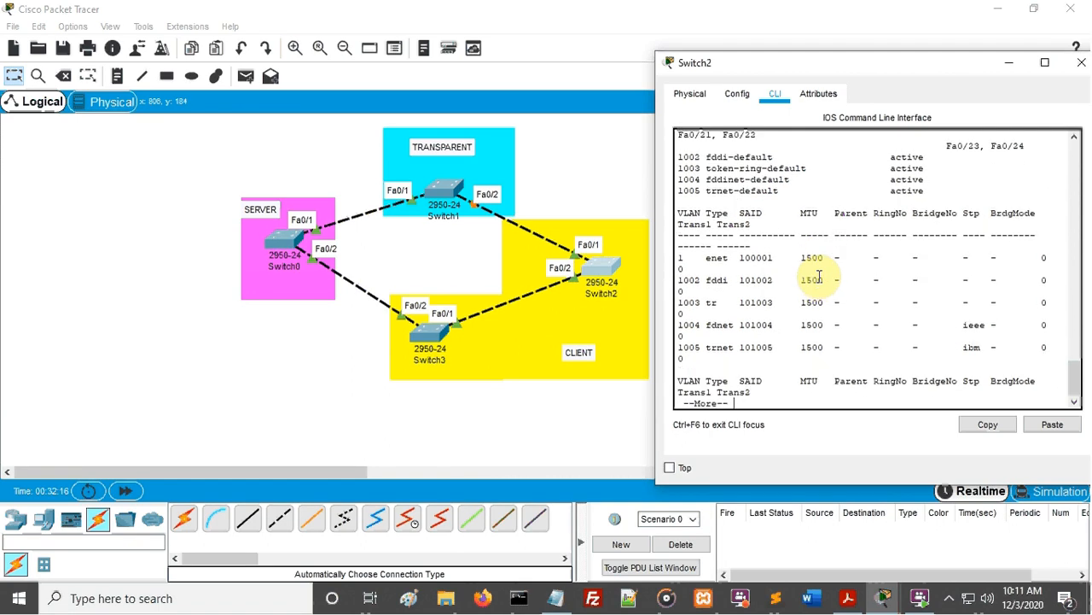
{"action": "key", "text": "Return"}
{"action": "key", "text": "Return"}
{"action": "key", "text": "Return"}
{"action": "key", "text": "Return"}
{"action": "key", "text": "Return"}
{"action": "key", "text": "Return"}
{"action": "key", "text": "Return"}
{"action": "key", "text": "Return"}
{"action": "key", "text": "Return"}
{"action": "key", "text": "Return"}
{"action": "key", "text": "Return"}
{"action": "key", "text": "Return"}
{"action": "key", "text": "Return"}
{"action": "key", "text": "Return"}
{"action": "key", "text": "Return"}
{"action": "key", "text": "Return"}
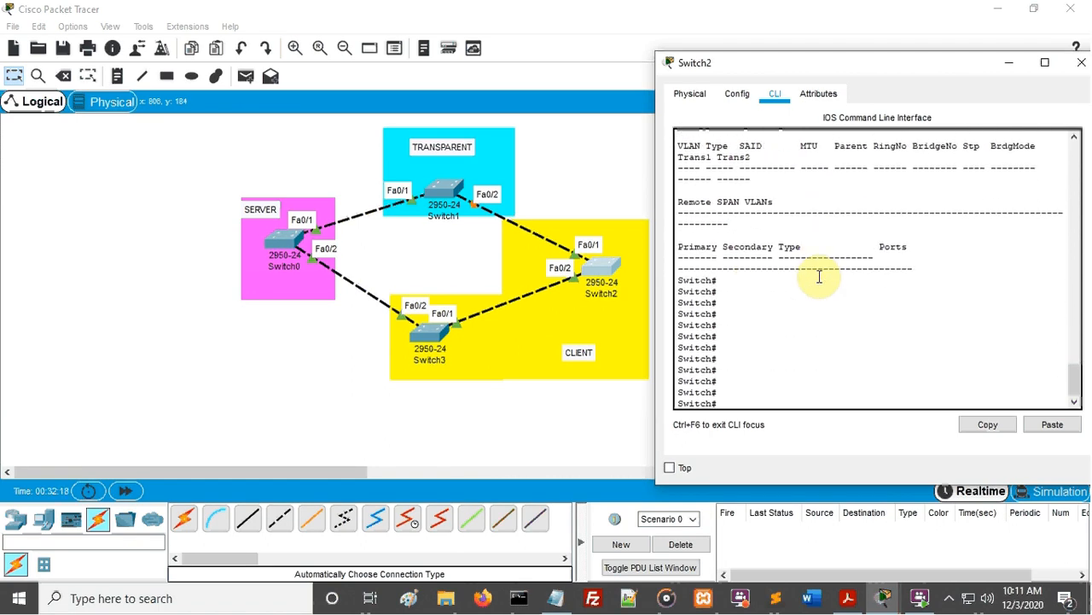
{"action": "type", "text": "sh v"}
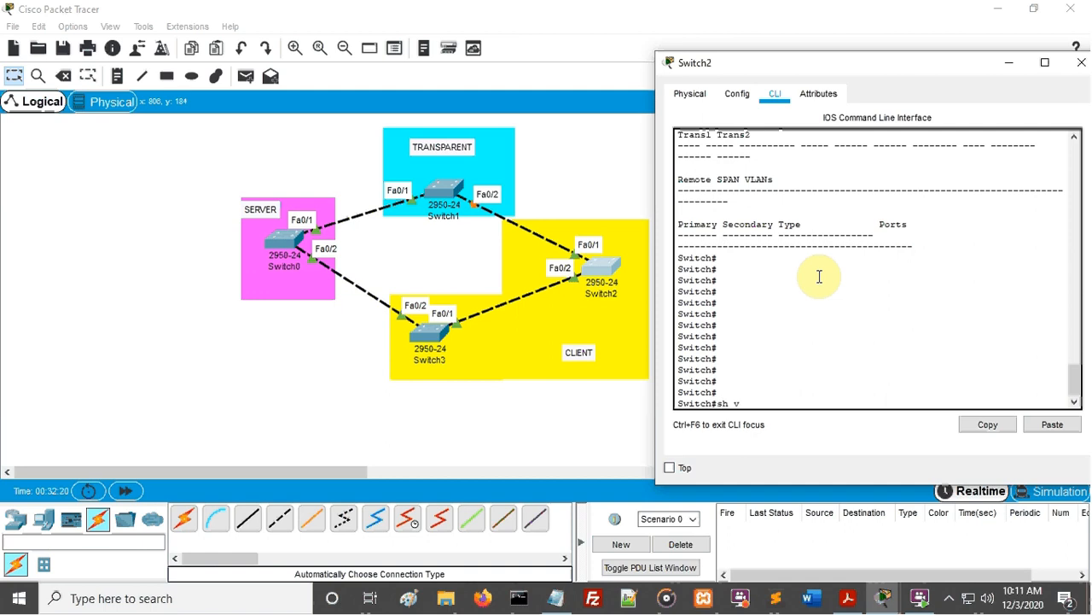
{"action": "type", "text": "lan"}
{"action": "key", "text": "Return"}
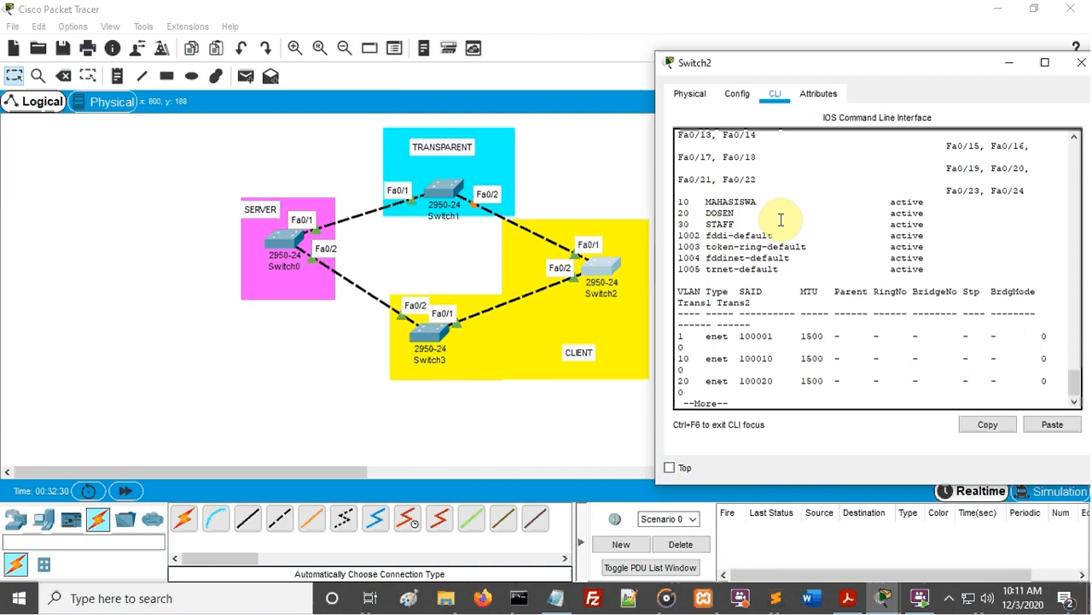
- Open Switch3's command line, exit configuration mode, and display its VLAN table with sh vl
{"action": "left_click", "coordinate": [440, 333]}
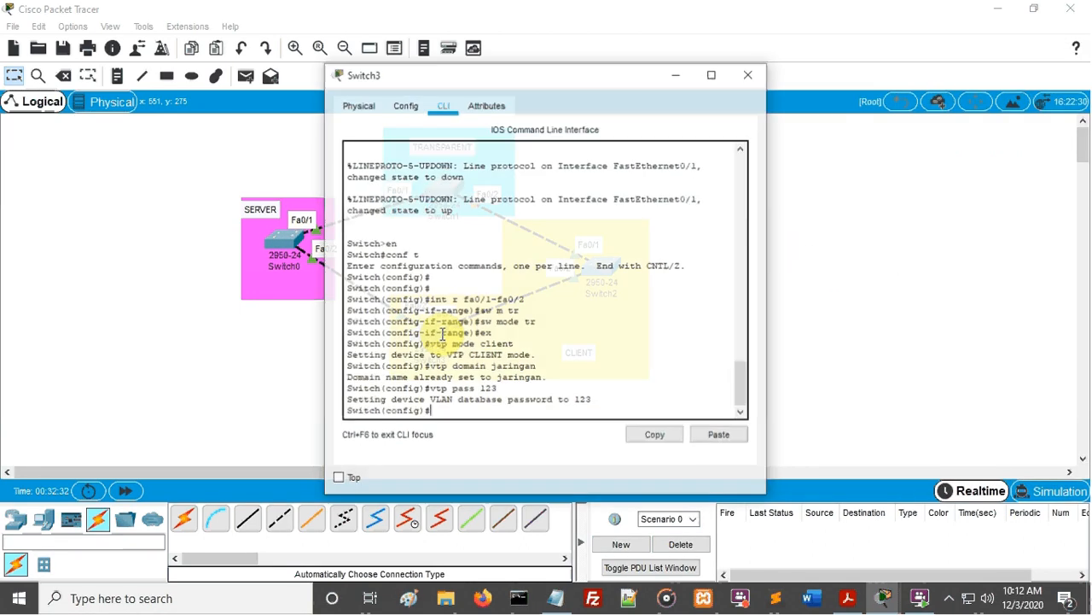
{"action": "type", "text": "ex"}
{"action": "key", "text": "Return"}
{"action": "key", "text": "Return"}
{"action": "key", "text": "Return"}
{"action": "key", "text": "Return"}
{"action": "key", "text": "Return"}
{"action": "key", "text": "Return"}
{"action": "key", "text": "Return"}
{"action": "key", "text": "Return"}
{"action": "key", "text": "Return"}
{"action": "key", "text": "Return"}
{"action": "key", "text": "Return"}
{"action": "key", "text": "Return"}
{"action": "key", "text": "Return"}
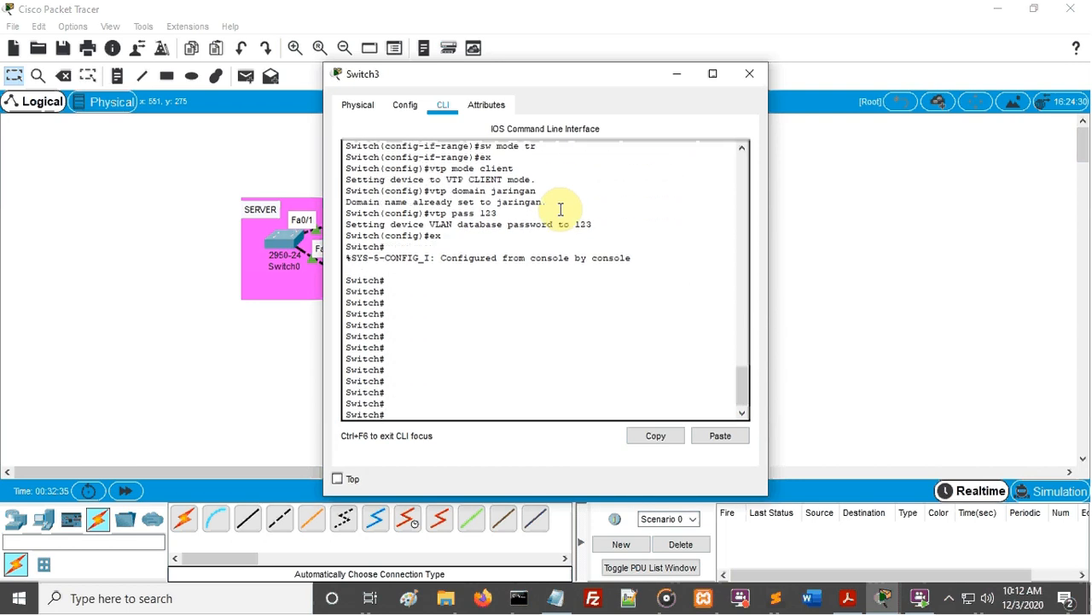
{"action": "left_click_drag", "start_coordinate": [523, 82], "coordinate": [867, 106]}
{"action": "type", "text": "sh vl"}
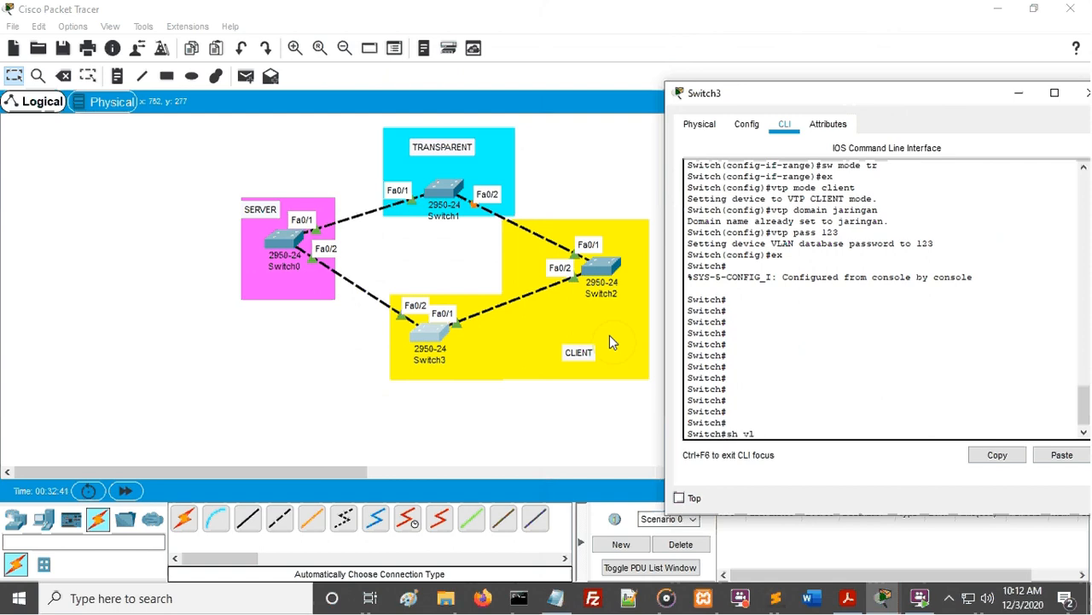
{"action": "key", "text": "Return"}
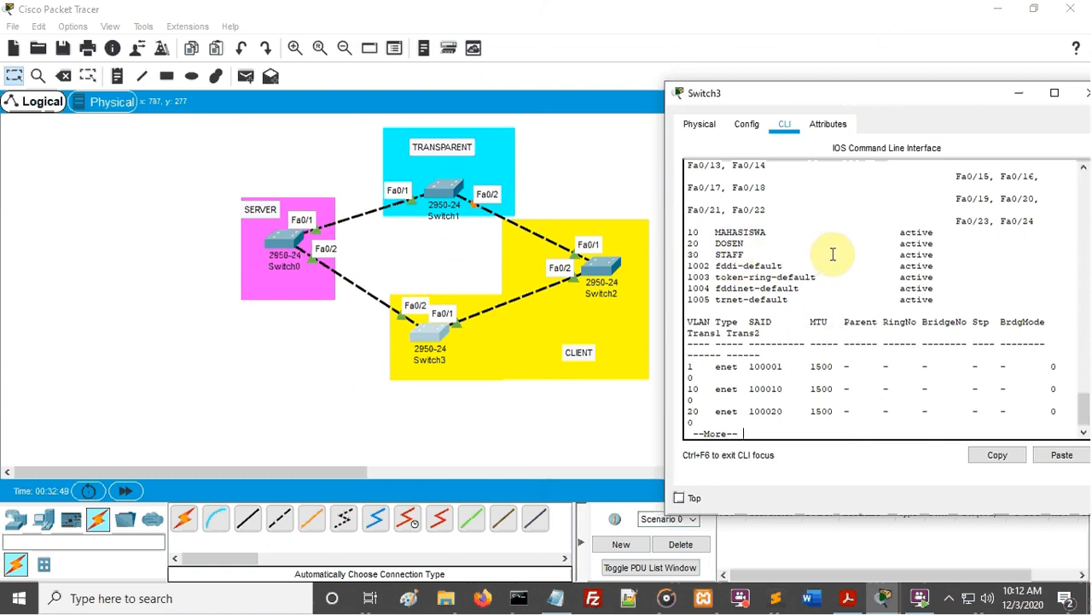
{"action": "left_click", "coordinate": [625, 170]}
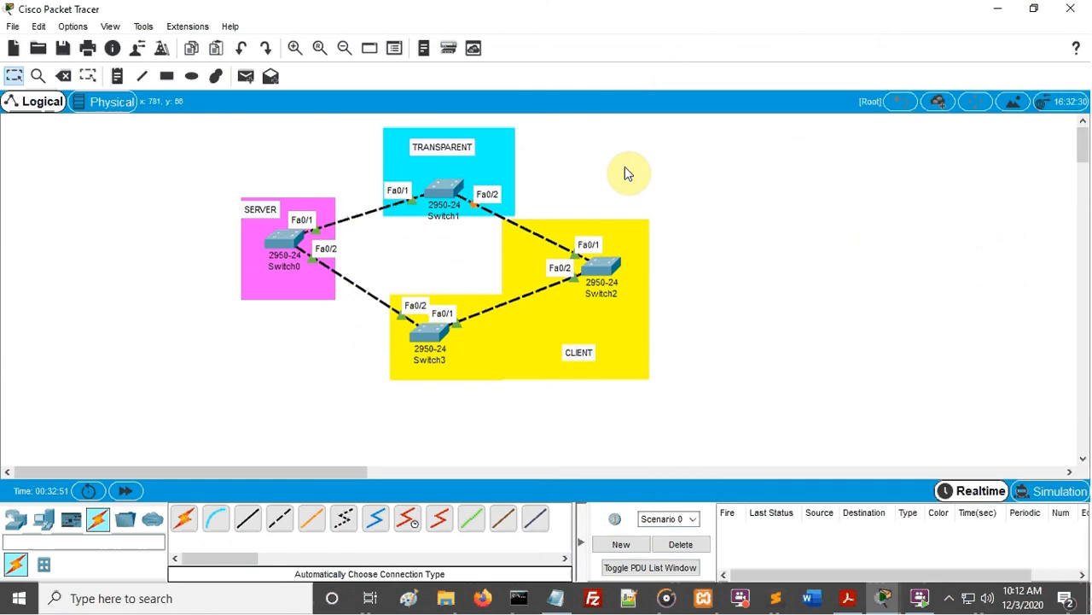
{"action": "left_click", "coordinate": [394, 351]}
- Open Switch1's command line, exit configuration mode, and examine the transparent switch's VLAN table with sh vl
{"action": "left_click", "coordinate": [448, 196]}
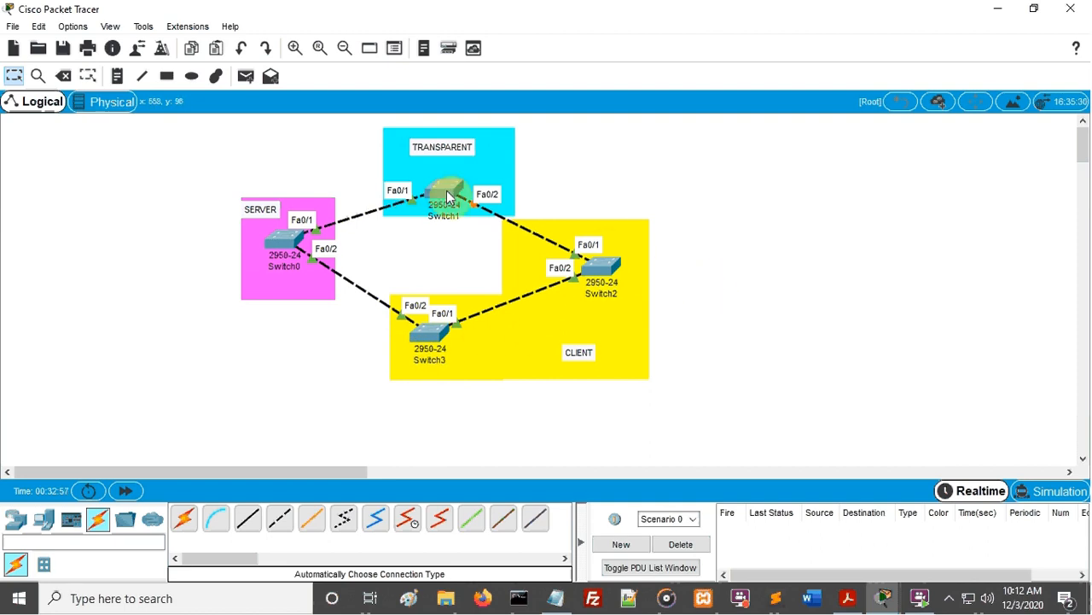
{"action": "left_click", "coordinate": [807, 224]}
{"action": "type", "text": "ex"}
{"action": "key", "text": "Return"}
{"action": "key", "text": "Return"}
{"action": "key", "text": "Return"}
{"action": "key", "text": "Return"}
{"action": "key", "text": "Return"}
{"action": "key", "text": "Return"}
{"action": "key", "text": "Return"}
{"action": "key", "text": "Return"}
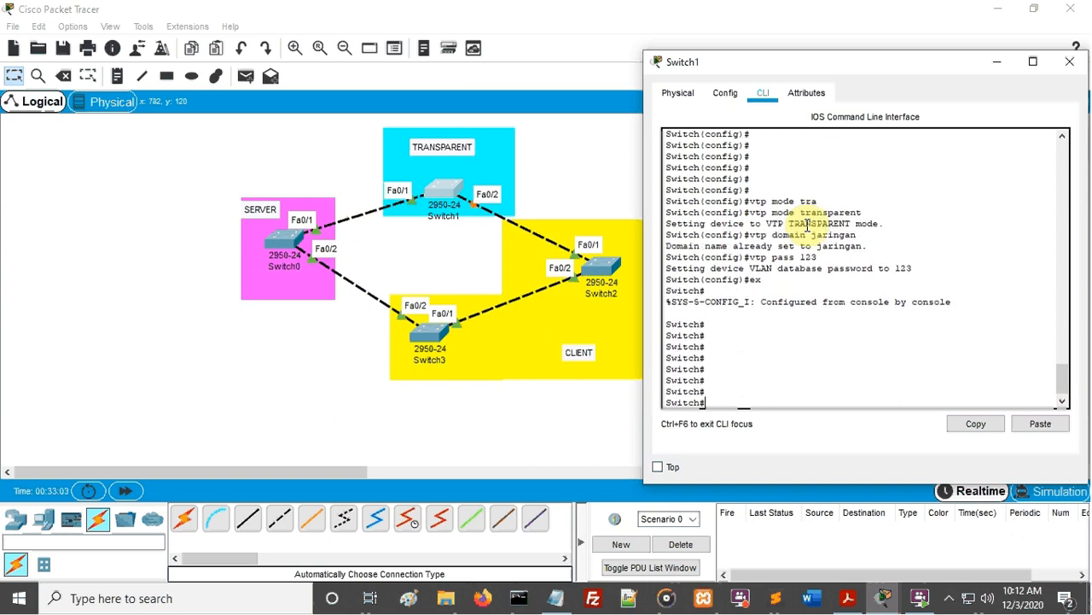
{"action": "key", "text": "Return"}
{"action": "key", "text": "Return"}
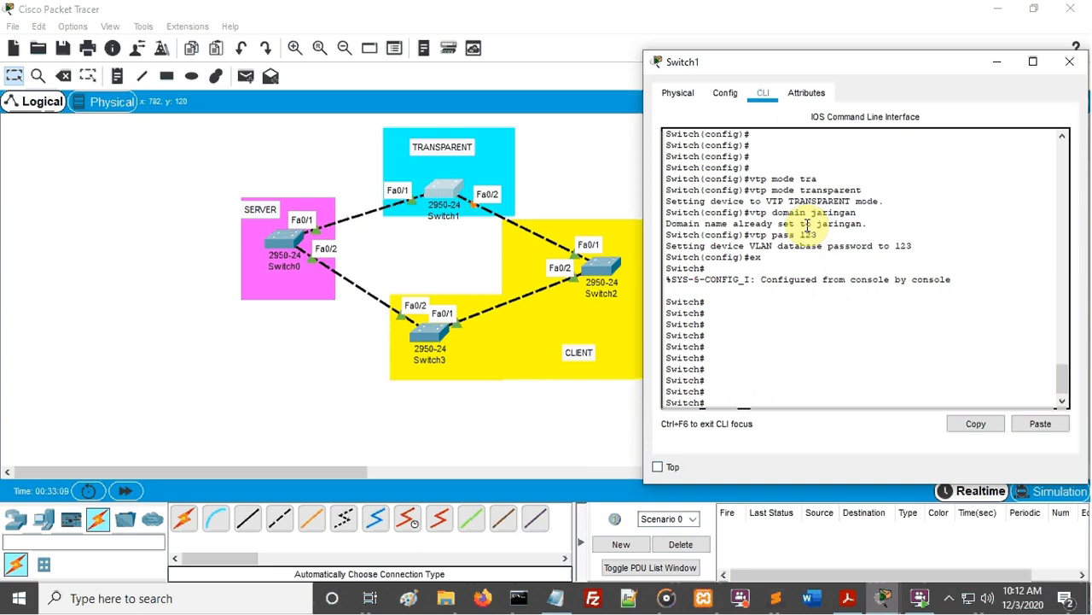
{"action": "type", "text": "sh vl"}
{"action": "key", "text": "Return"}
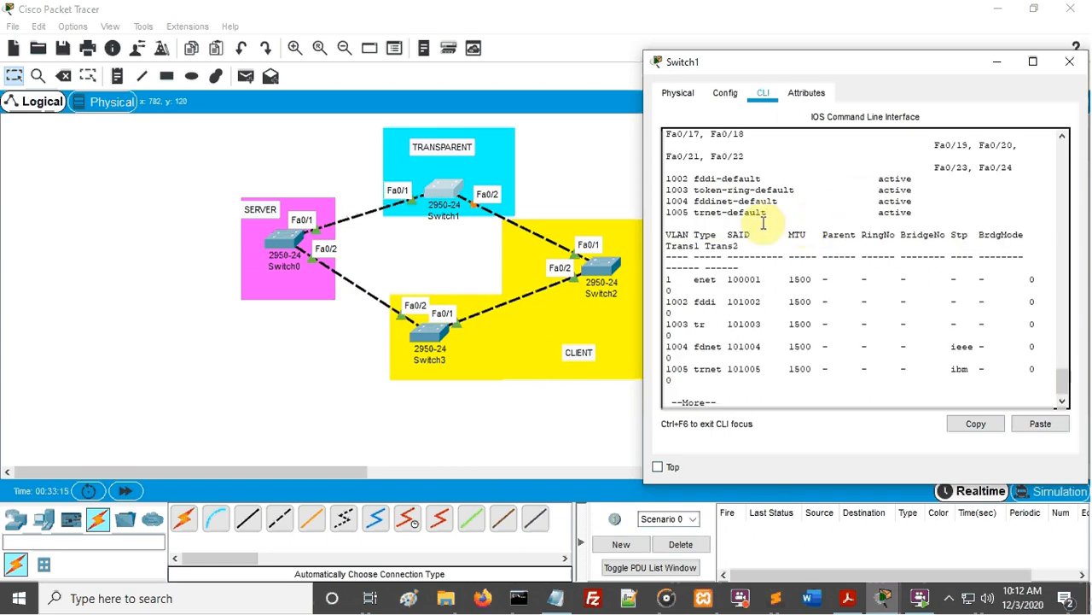
{"action": "scroll", "coordinate": [699, 188], "scroll_direction": "up", "scroll_amount": 3}
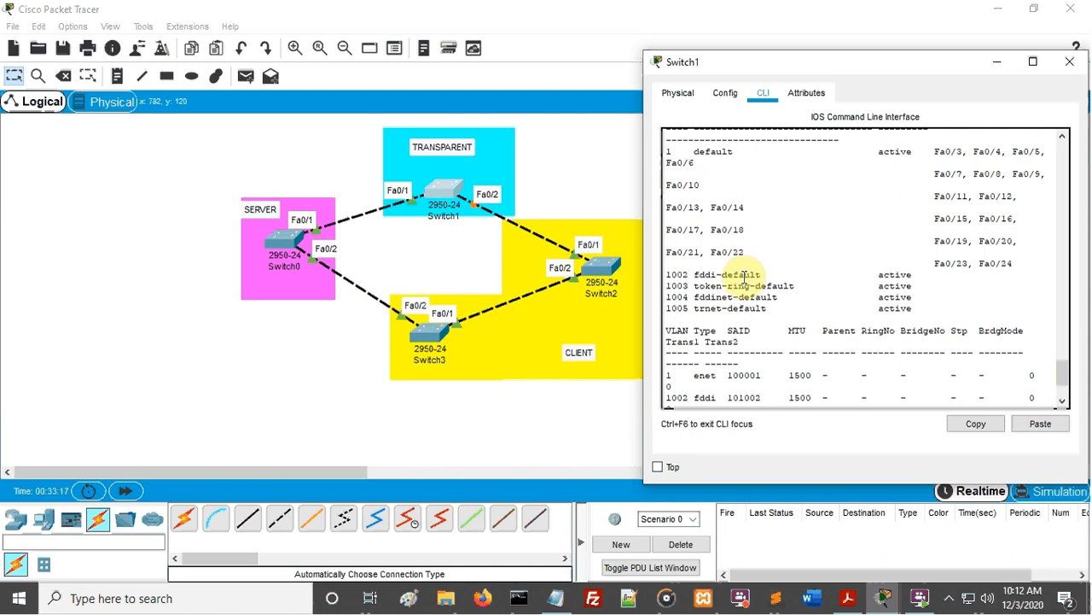
{"action": "scroll", "coordinate": [751, 256], "scroll_direction": "up", "scroll_amount": 2}
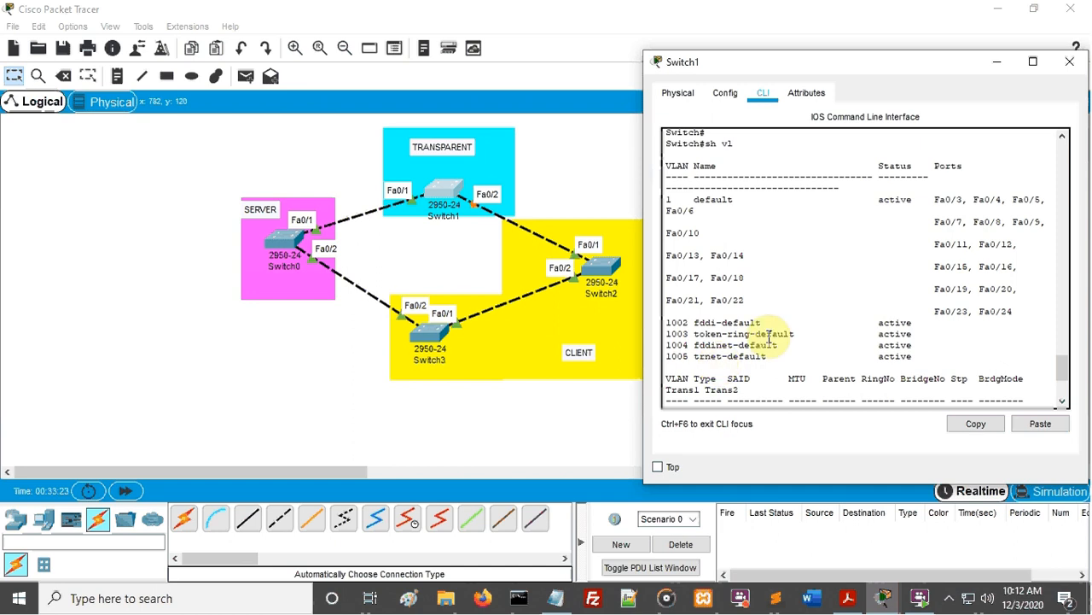
{"action": "left_click", "coordinate": [595, 176]}
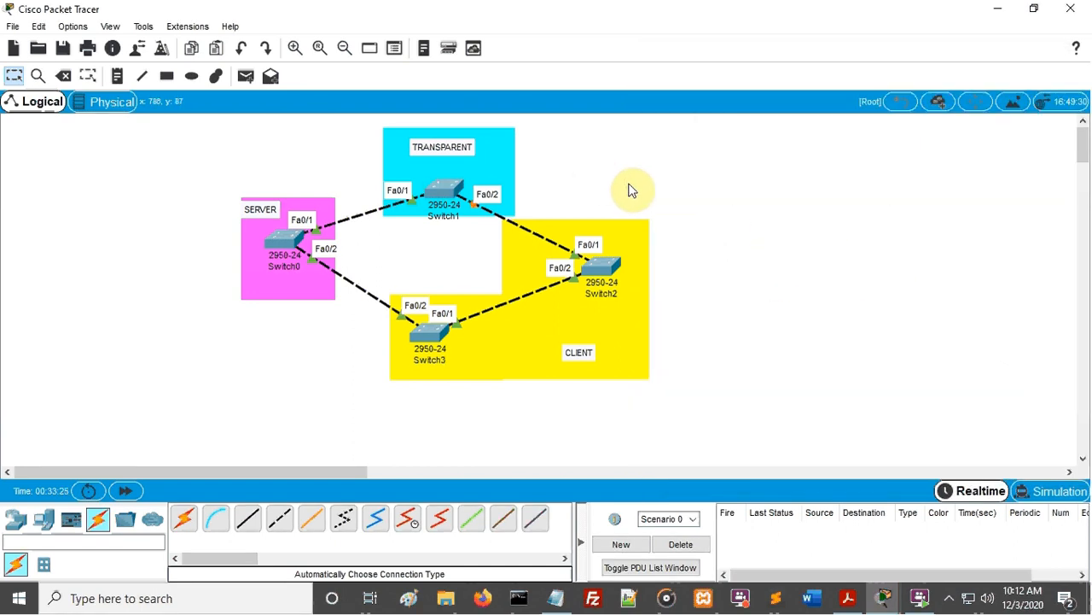
- Reopen Switch2's command line and page through the remaining VLAN listing to get back to the privileged prompt
{"action": "mouse_move", "coordinate": [611, 268]}
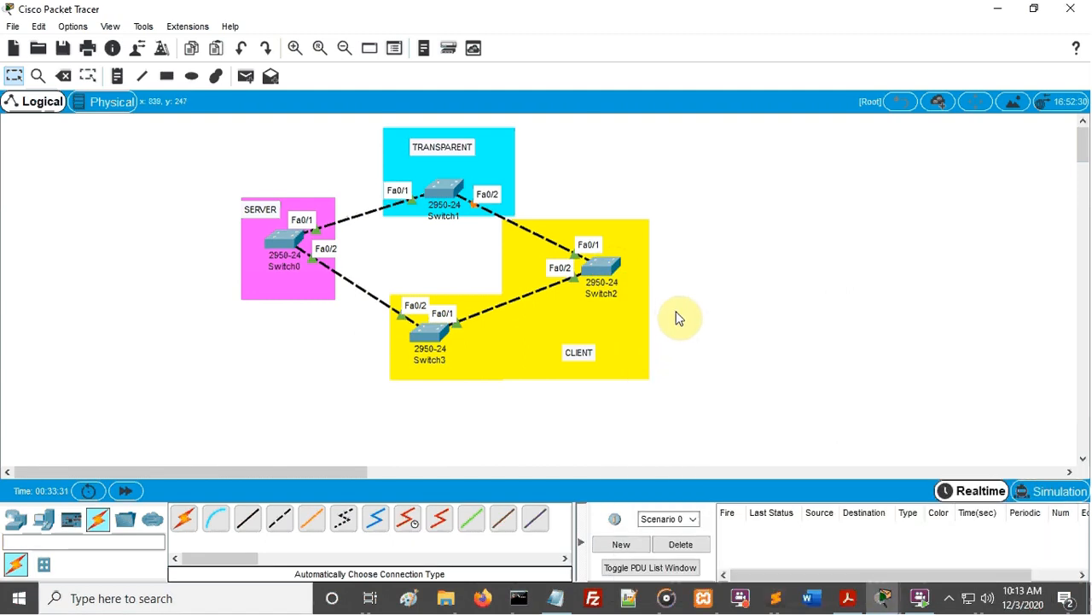
{"action": "mouse_move", "coordinate": [603, 273]}
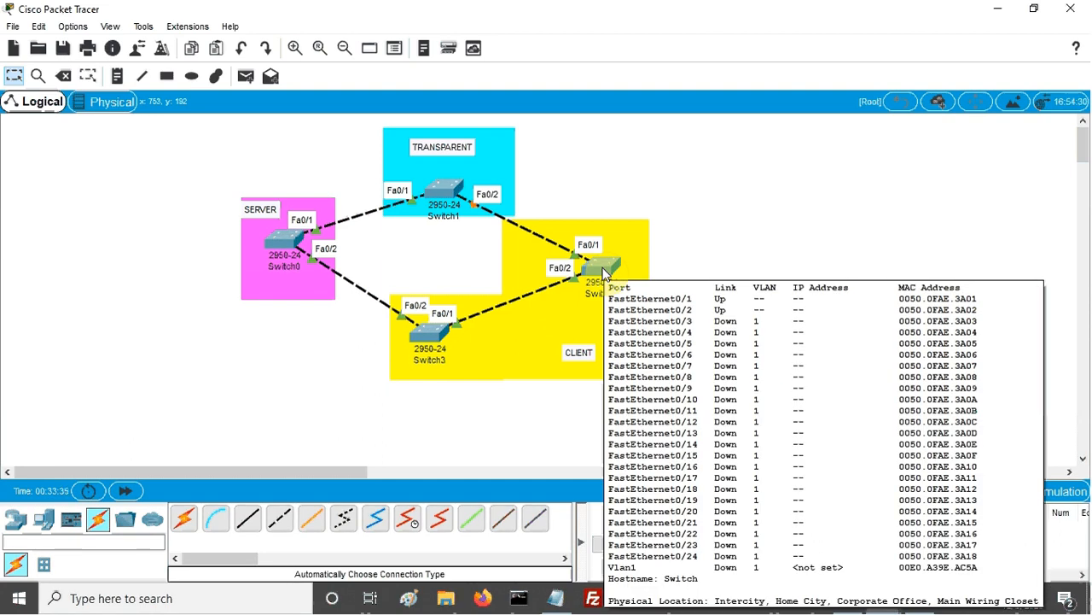
{"action": "left_click", "coordinate": [603, 272]}
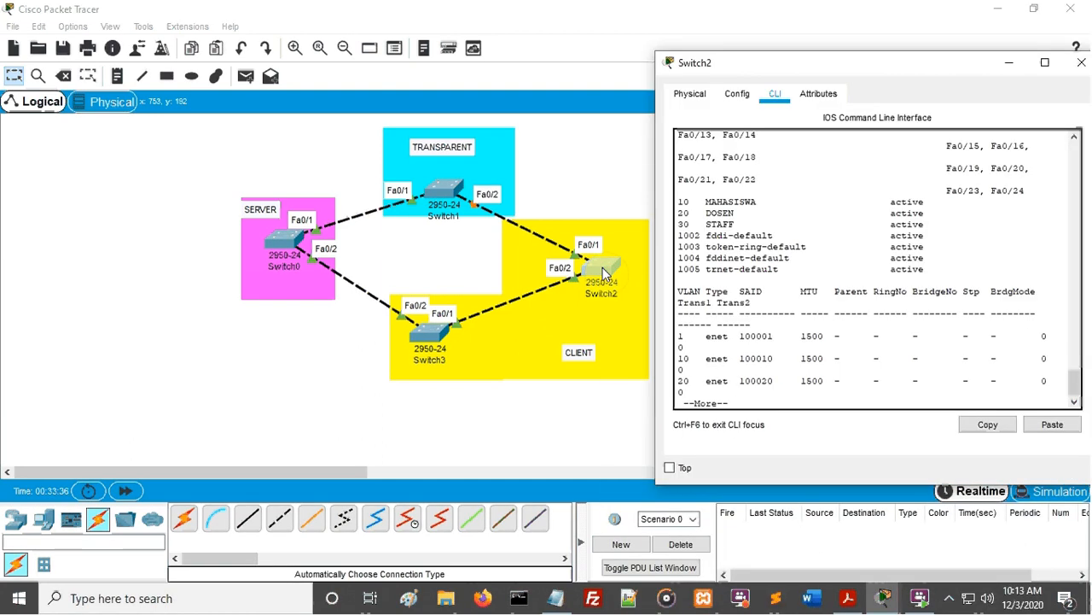
{"action": "key", "text": "space"}
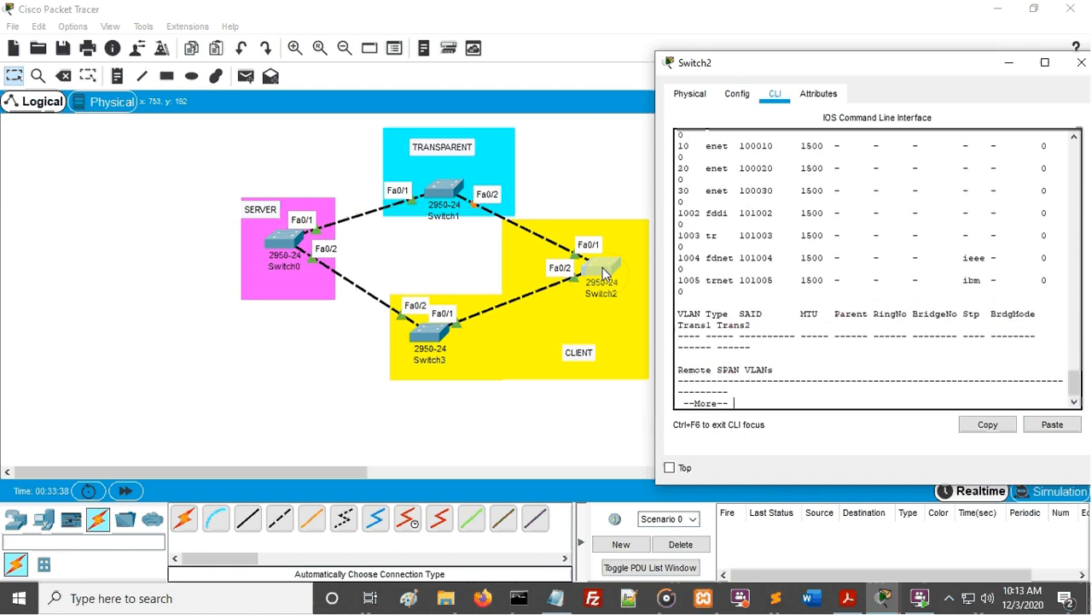
{"action": "key", "text": "Return"}
{"action": "key", "text": "Return"}
{"action": "key", "text": "Return"}
{"action": "key", "text": "Return"}
{"action": "key", "text": "Return"}
{"action": "key", "text": "Return"}
{"action": "key", "text": "Return"}
{"action": "key", "text": "Return"}
{"action": "key", "text": "Return"}
{"action": "key", "text": "Return"}
{"action": "key", "text": "Return"}
{"action": "key", "text": "Return"}
{"action": "key", "text": "Return"}
{"action": "key", "text": "Return"}
{"action": "key", "text": "Return"}
{"action": "key", "text": "Return"}
{"action": "key", "text": "Return"}
{"action": "key", "text": "Return"}
{"action": "key", "text": "Return"}
{"action": "key", "text": "Return"}
{"action": "key", "text": "Return"}
{"action": "key", "text": "Return"}
{"action": "key", "text": "Return"}
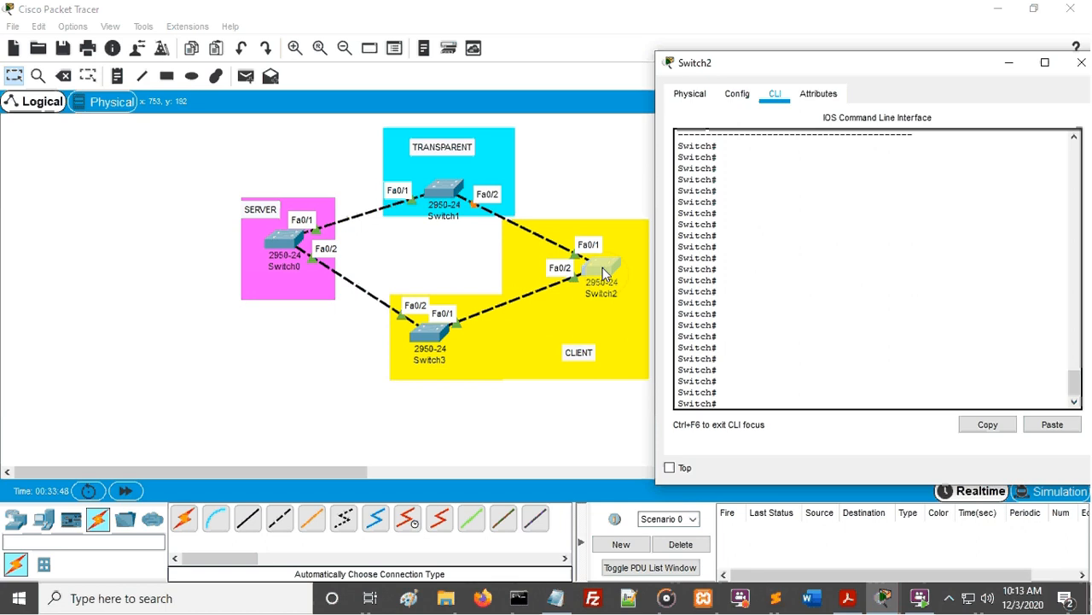
- Try to select the interface range fa0/3-fa0/9 on Switch2 from privileged mode, and clear the recalled command
{"action": "type", "text": "int"}
{"action": "type", "text": "r fa0/3-fa0/9"}
{"action": "key", "text": "Return"}
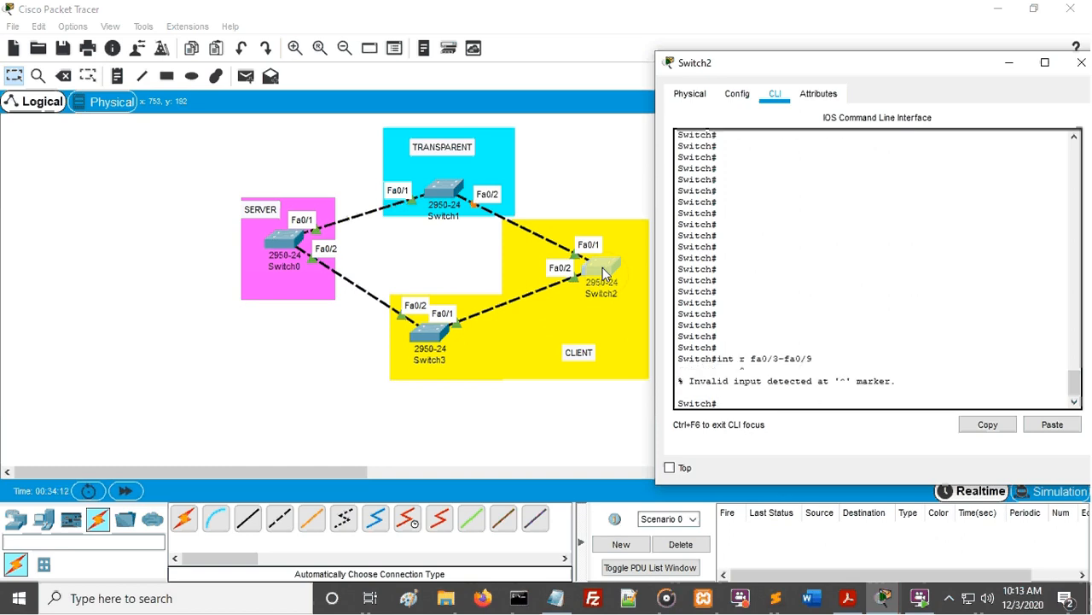
{"action": "key", "text": "Up"}
{"action": "key", "text": "Left"}
{"action": "key", "text": "Left"}
{"action": "key", "text": "Left"}
{"action": "key", "text": "Left"}
{"action": "key", "text": "BackSpace"}
{"action": "key", "text": "BackSpace"}
{"action": "key", "text": "BackSpace"}
{"action": "key", "text": "BackSpace"}
{"action": "key", "text": "BackSpace"}
{"action": "key", "text": "BackSpace"}
{"action": "key", "text": "BackSpace"}
{"action": "key", "text": "BackSpace"}
{"action": "key", "text": "BackSpace"}
{"action": "key", "text": "BackSpace"}
{"action": "key", "text": "BackSpace"}
{"action": "key", "text": "BackSpace"}
{"action": "key", "text": "BackSpace"}
{"action": "key", "text": "BackSpace"}
{"action": "key", "text": "BackSpace"}
{"action": "key", "text": "BackSpace"}
{"action": "key", "text": "BackSpace"}
- Enter global configuration mode on Switch2 and clear the recalled VTP password command from the prompt
{"action": "type", "text": "conf t"}
{"action": "key", "text": "Return"}
{"action": "type", "text": "vtp pass 12"}
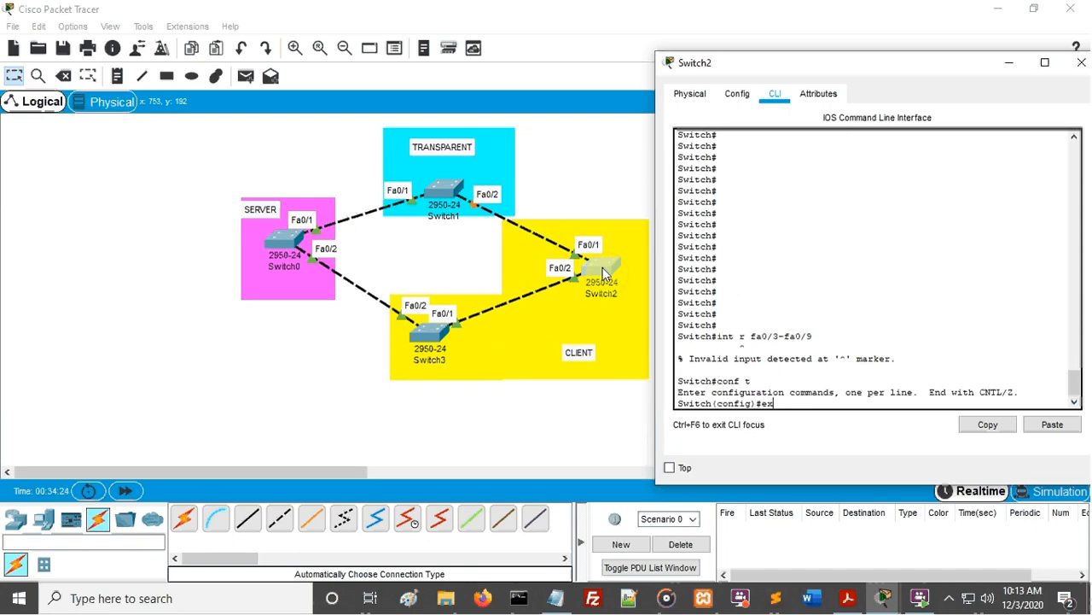
{"action": "key", "text": "BackSpace"}
{"action": "key", "text": "BackSpace"}
{"action": "key", "text": "BackSpace"}
{"action": "key", "text": "BackSpace"}
{"action": "key", "text": "BackSpace"}
{"action": "key", "text": "BackSpace"}
{"action": "key", "text": "BackSpace"}
{"action": "key", "text": "BackSpace"}
{"action": "key", "text": "BackSpace"}
{"action": "key", "text": "BackSpace"}
{"action": "key", "text": "BackSpace"}
- Select the interface range fa0/3-fa0/9 on Switch2 and set its switchport mode to access
{"action": "type", "text": "int r fa0/3-fa0/9"}
{"action": "key", "text": "Return"}
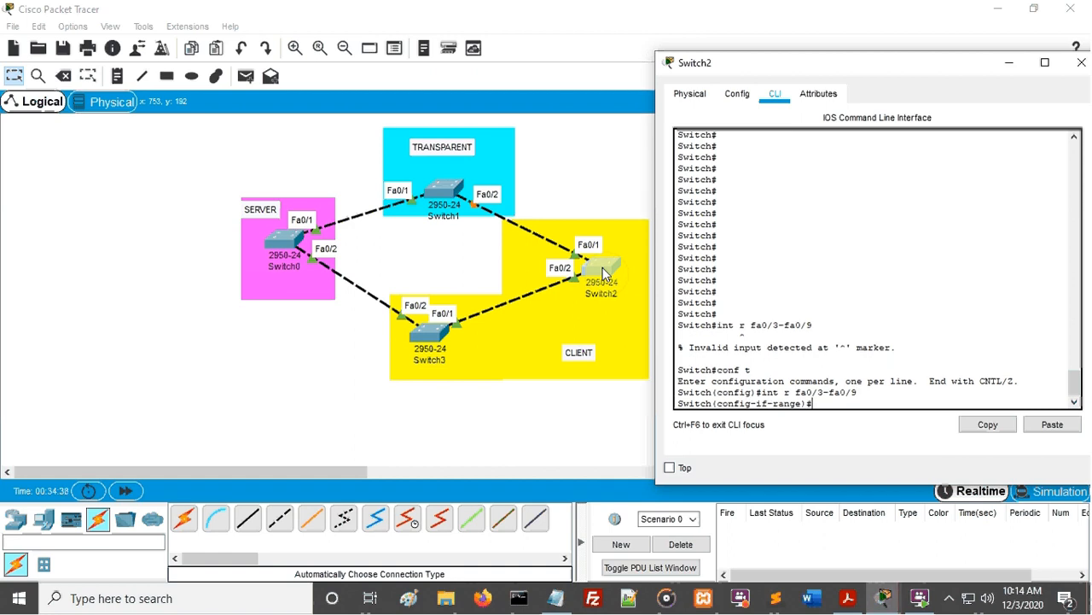
{"action": "type", "text": "sw"}
{"action": "key", "text": "Tab"}
{"action": "type", "text": "mo"}
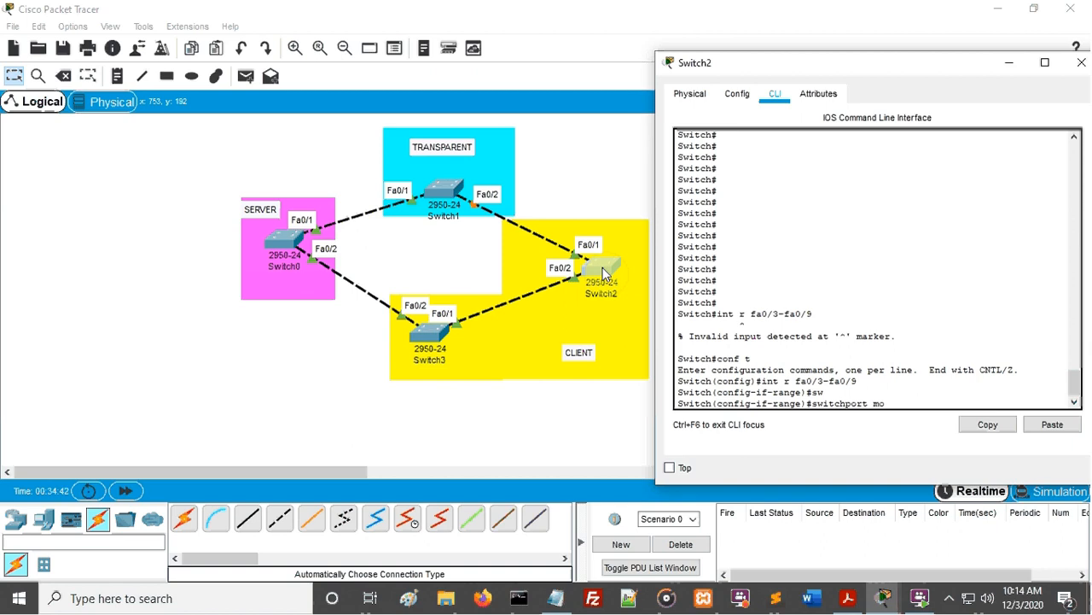
{"action": "key", "text": "Tab"}
{"action": "type", "text": "ac"}
{"action": "key", "text": "Tab"}
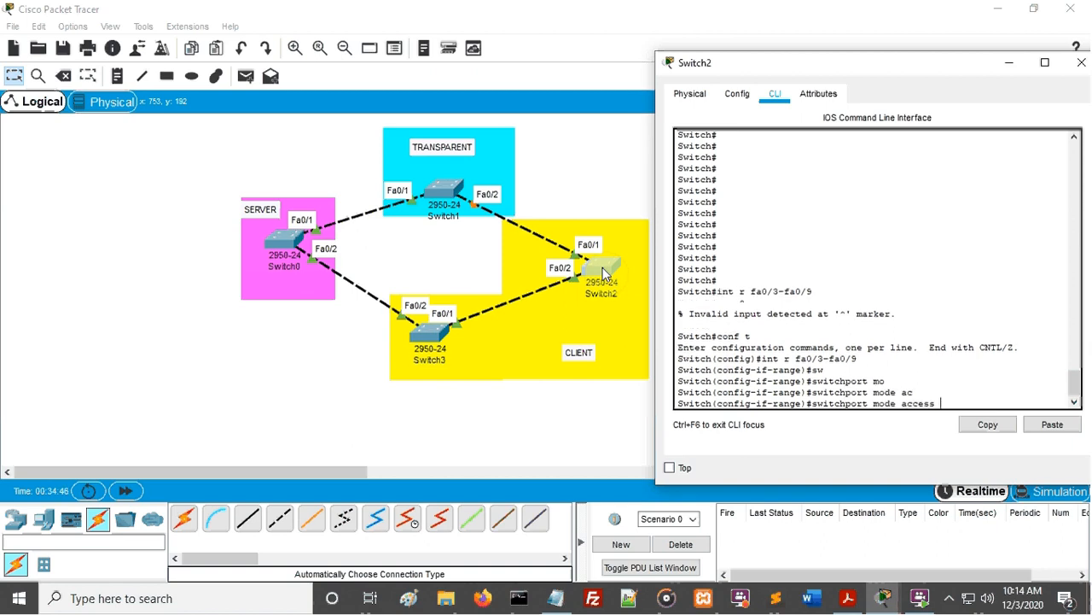
{"action": "key", "text": "Return"}
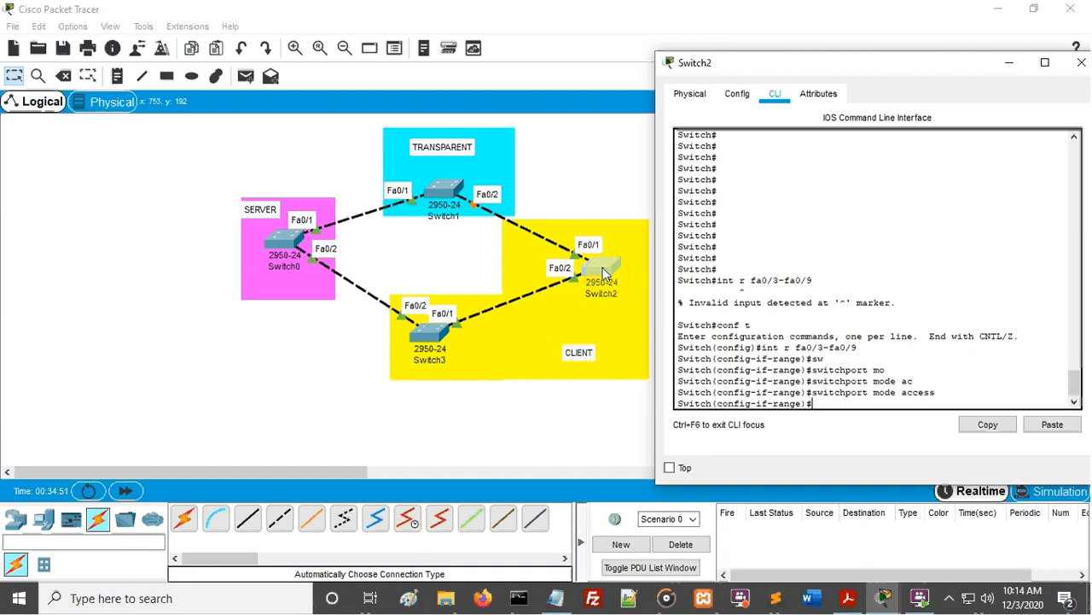
- Assign the fa0/3-fa0/9 port range to VLAN 10 and exit to privileged mode
{"action": "type", "text": "sw acc vlan 10"}
{"action": "key", "text": "Return"}
{"action": "type", "text": "e)#ex"}
{"action": "key", "text": "Return"}
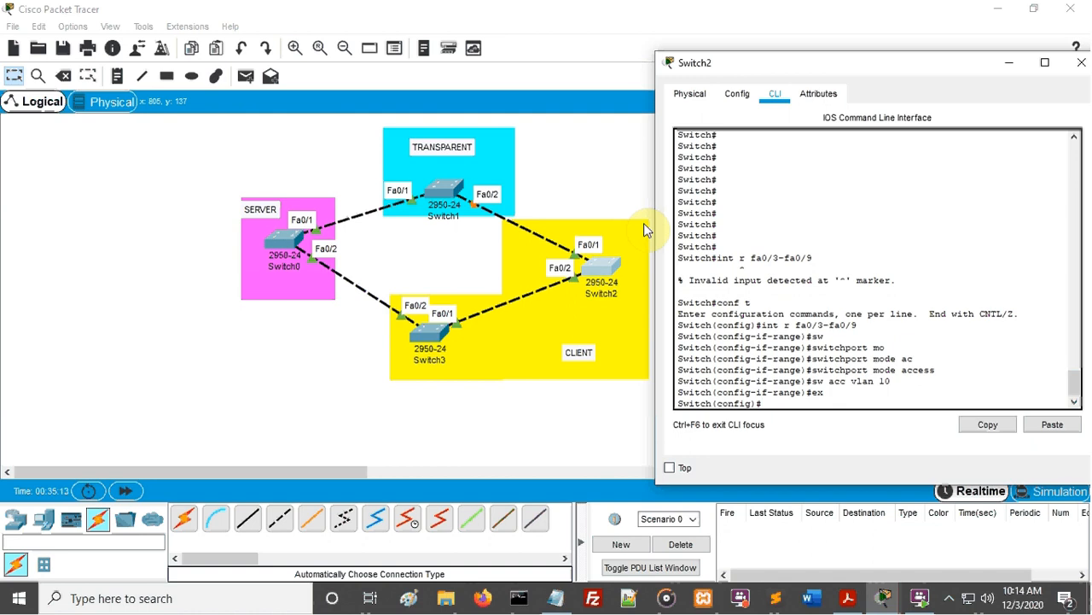
{"action": "type", "text": "ex"}
{"action": "key", "text": "Return"}
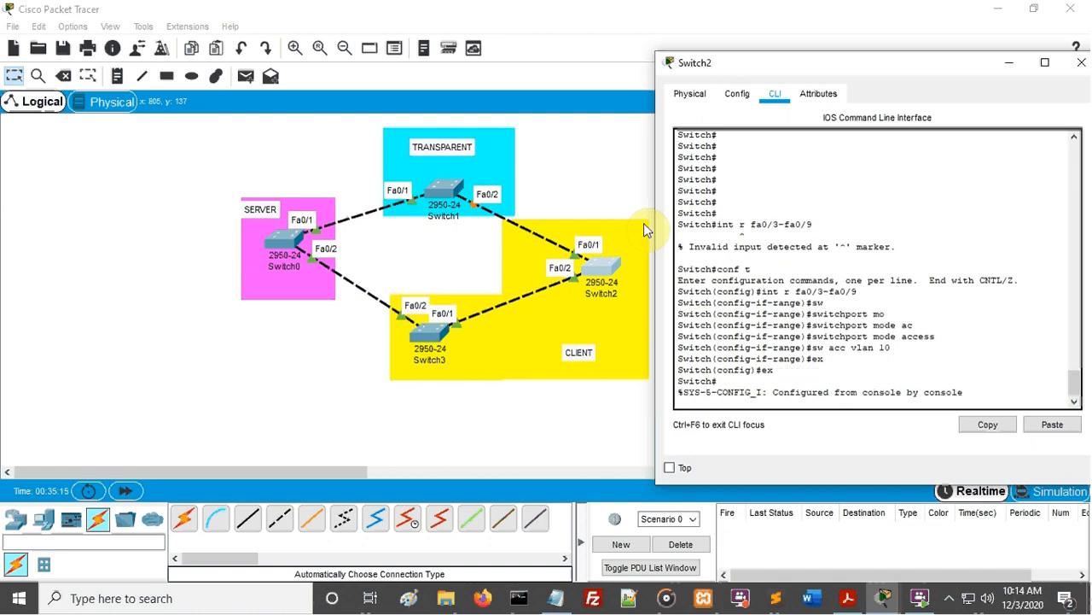
- Display Switch2's VLAN table with sh vl brief and look through the listing
{"action": "type", "text": "sh"}
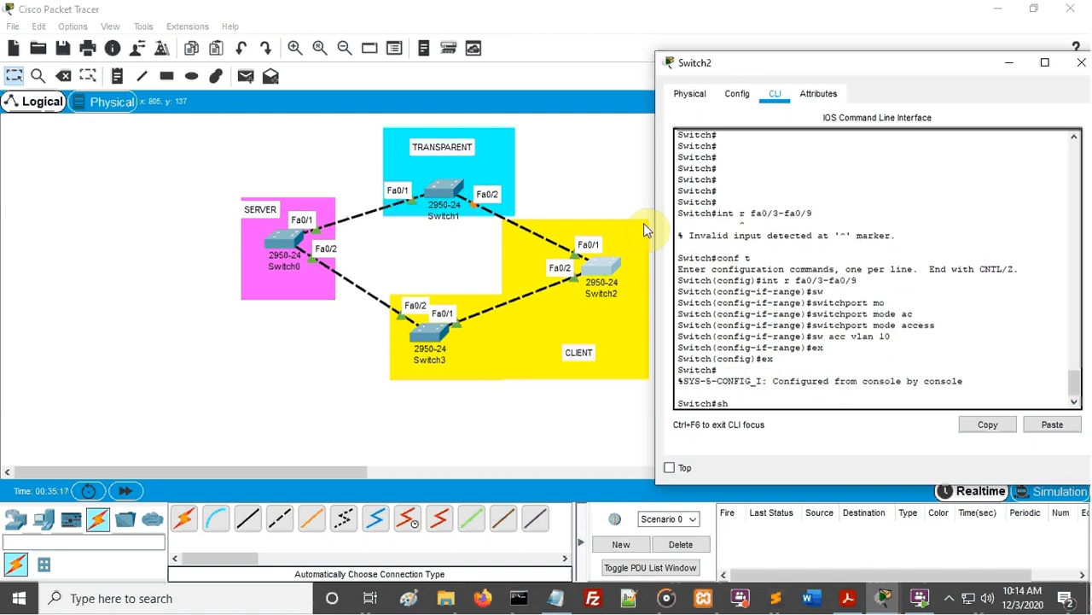
{"action": "type", "text": " vl brief"}
{"action": "key", "text": "Return"}
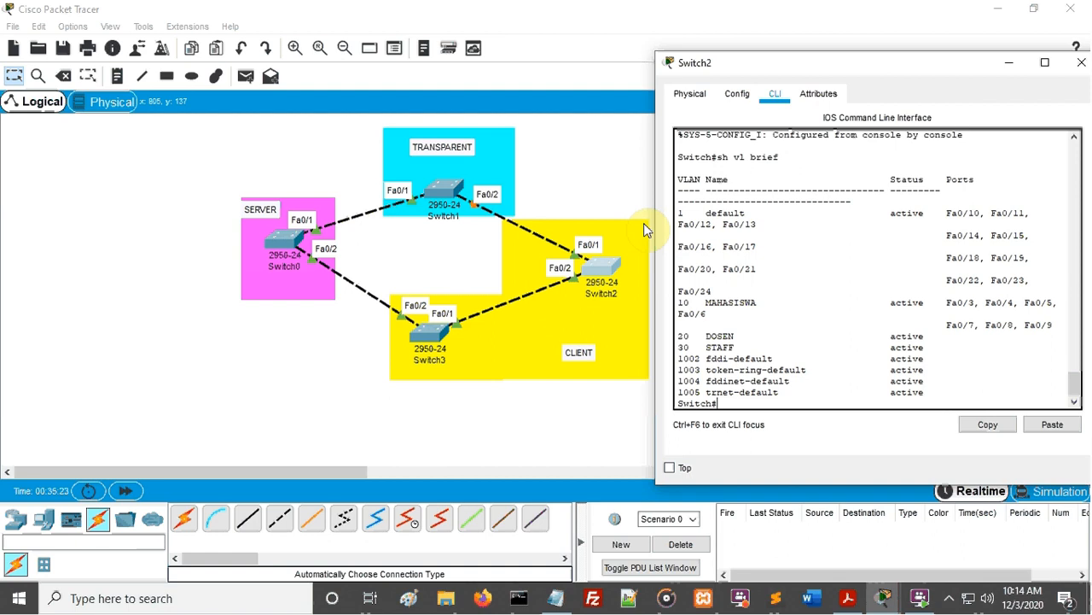
{"action": "scroll", "coordinate": [794, 262], "scroll_direction": "up", "scroll_amount": 3}
{"action": "scroll", "coordinate": [794, 262], "scroll_direction": "down", "scroll_amount": 3}
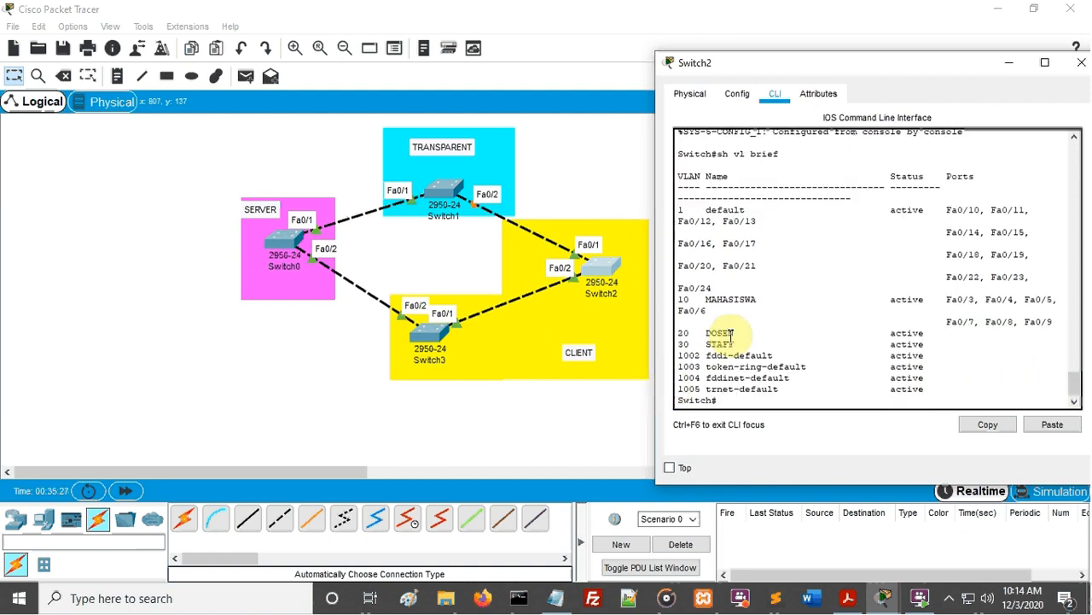
{"action": "scroll", "coordinate": [739, 325], "scroll_direction": "up", "scroll_amount": 2}
{"action": "scroll", "coordinate": [734, 324], "scroll_direction": "down", "scroll_amount": 2}
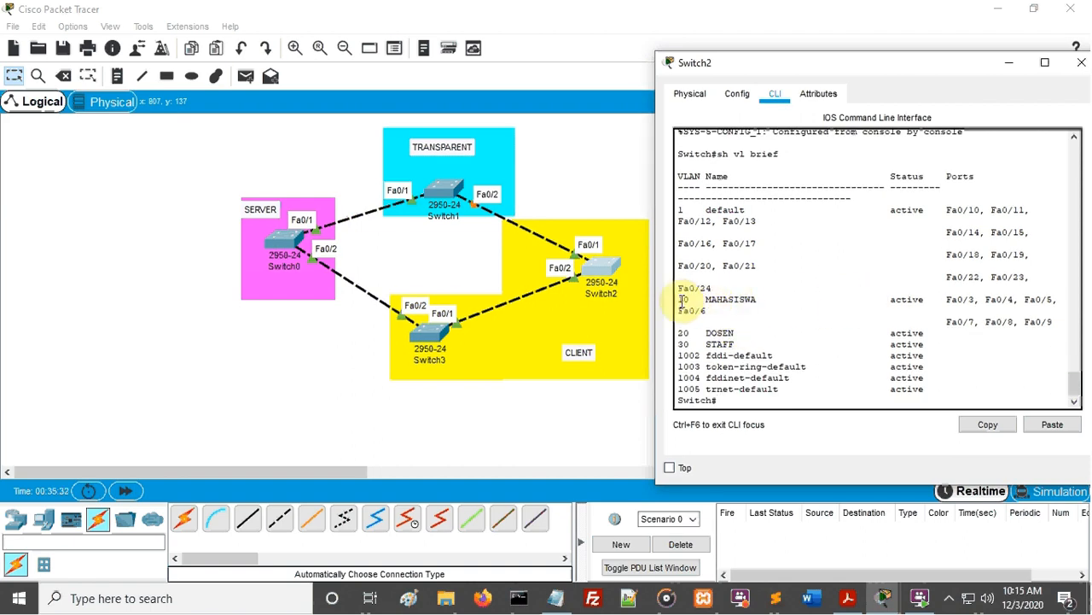
- Examine the number, name and assigned ports of VLAN 10 MAHASISWA, and check Switch2's port summary in the topology
{"action": "left_click_drag", "start_coordinate": [693, 301], "coordinate": [678, 300]}
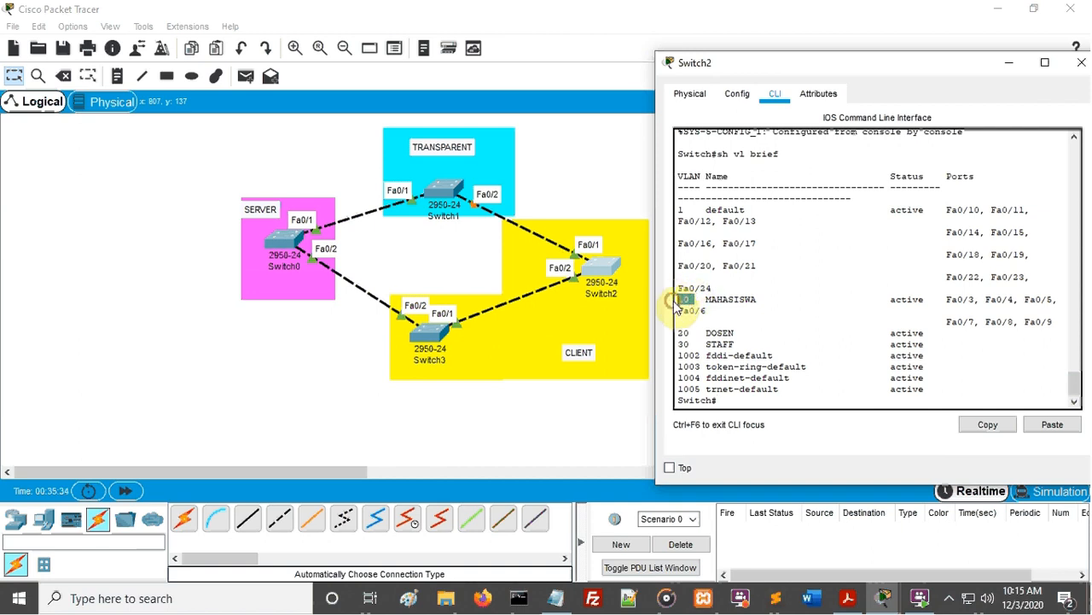
{"action": "left_click_drag", "start_coordinate": [759, 300], "coordinate": [708, 302]}
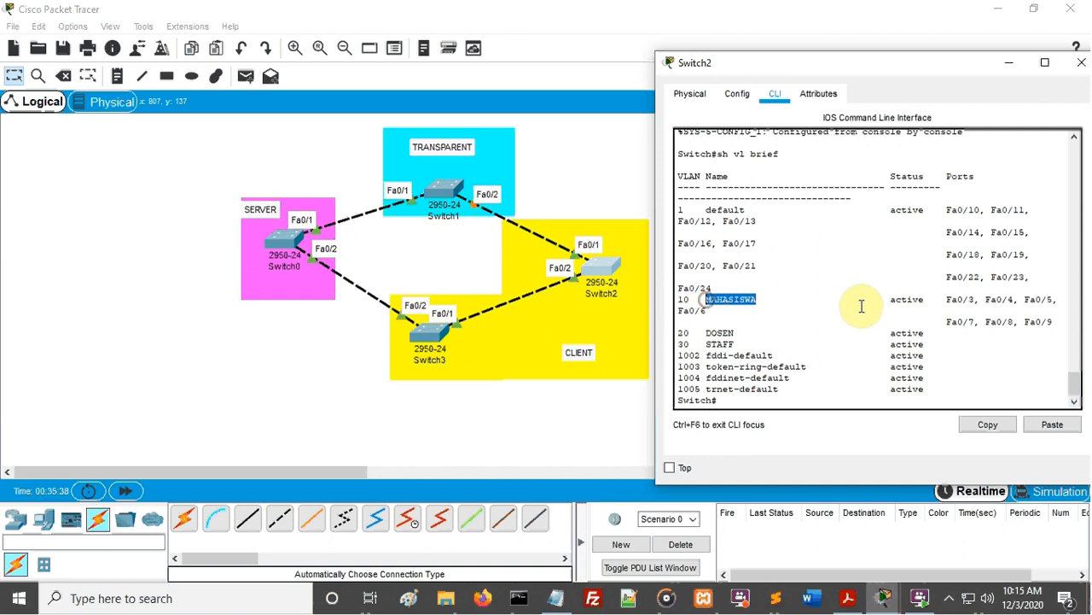
{"action": "left_click_drag", "start_coordinate": [892, 300], "coordinate": [1054, 323]}
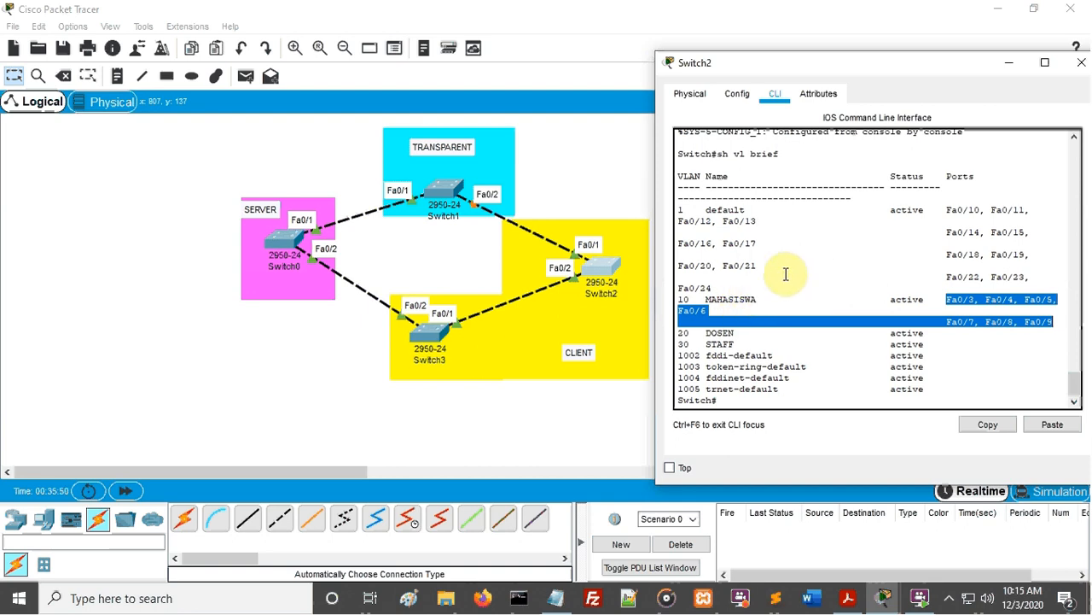
{"action": "left_click", "coordinate": [585, 168]}
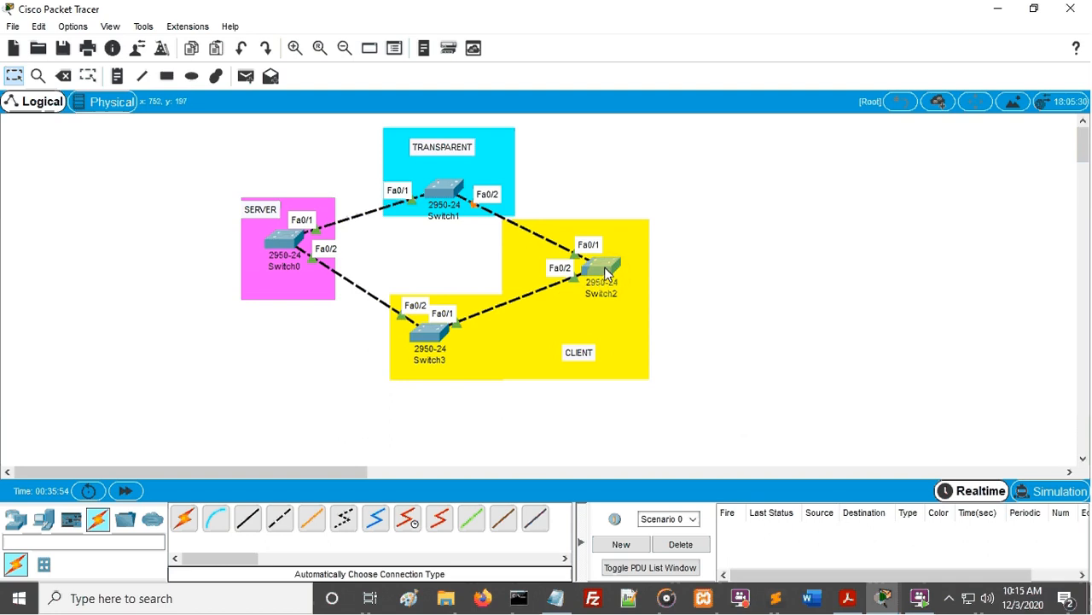
{"action": "mouse_move", "coordinate": [604, 274]}
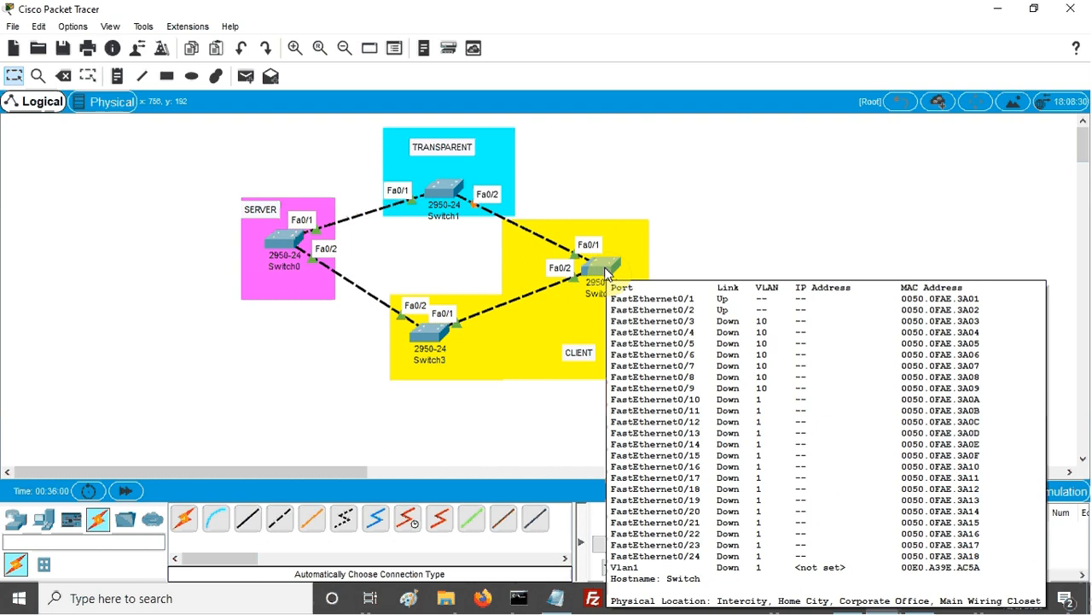
- Try to send a simple PDU from Switch0 to Switch1
{"action": "left_click", "coordinate": [247, 75]}
{"action": "left_click", "coordinate": [280, 235]}
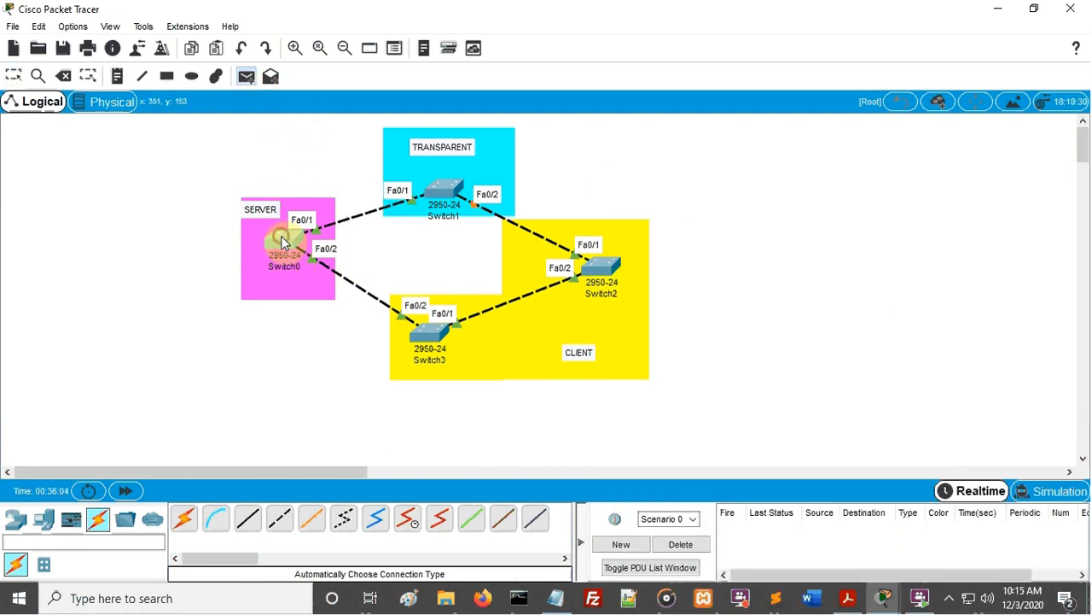
{"action": "left_click", "coordinate": [445, 186]}
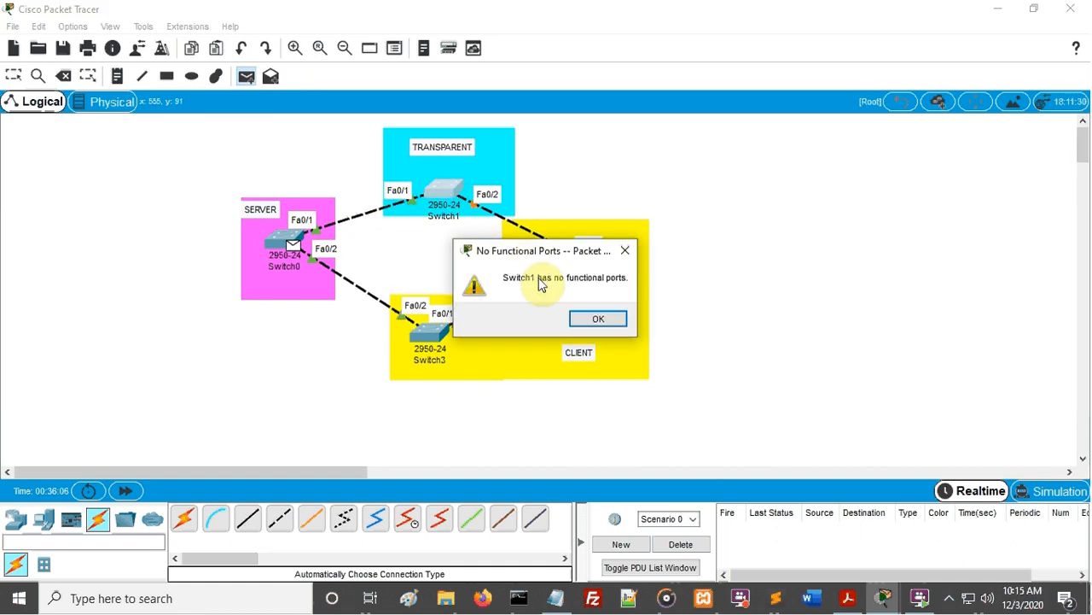
{"action": "left_click", "coordinate": [599, 319]}
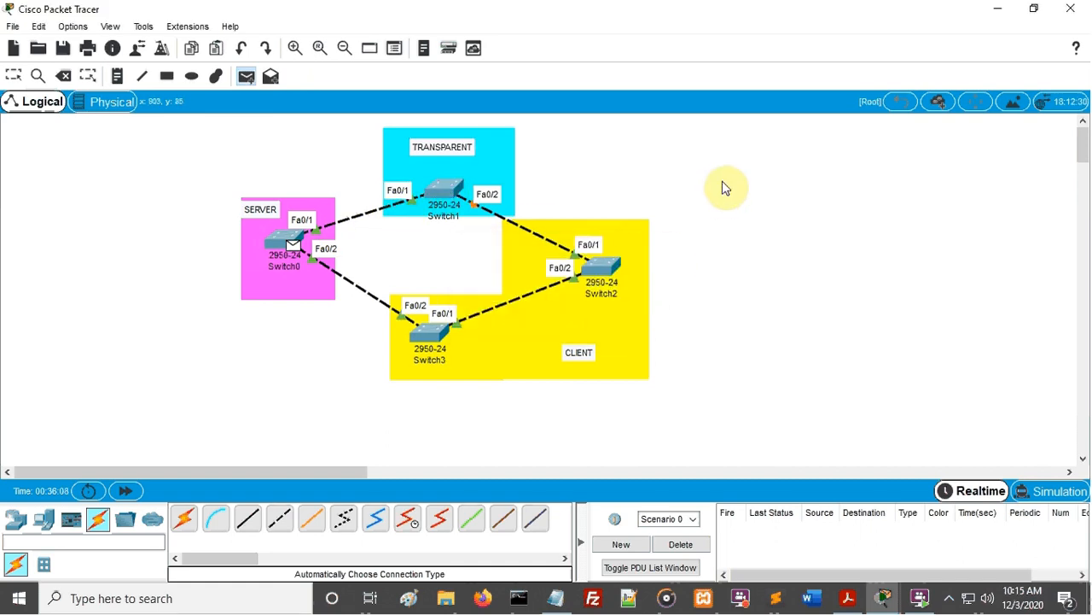